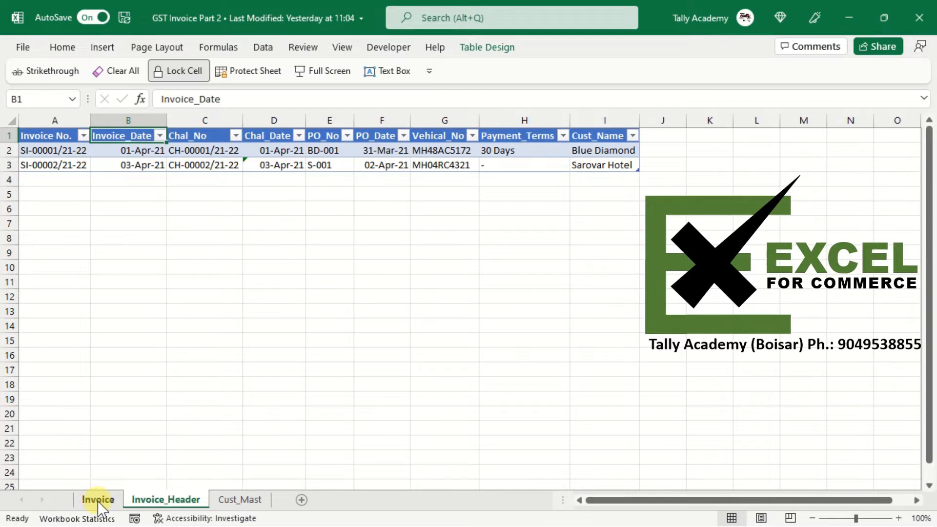
- Review the customer-name formula in A5 and the customer master table on the Cust_Mast sheet
click(97, 499)
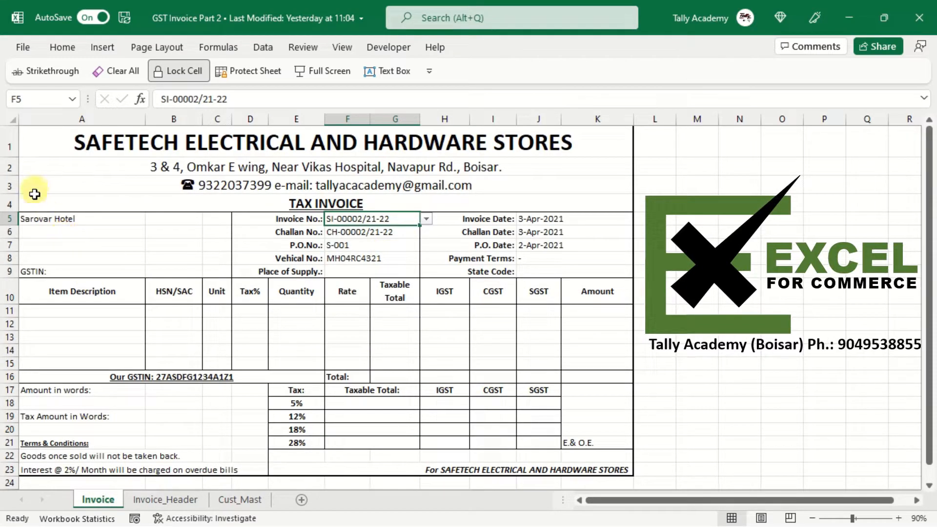
click(51, 219)
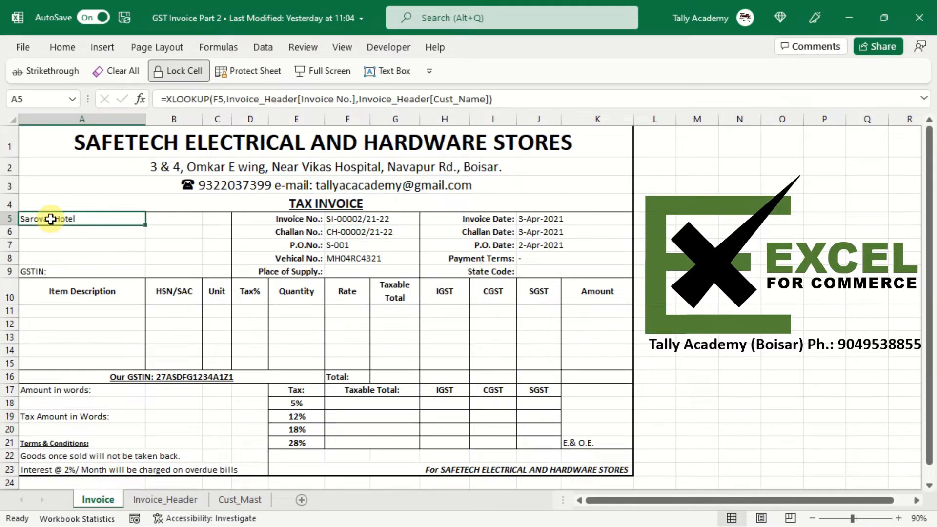
click(247, 499)
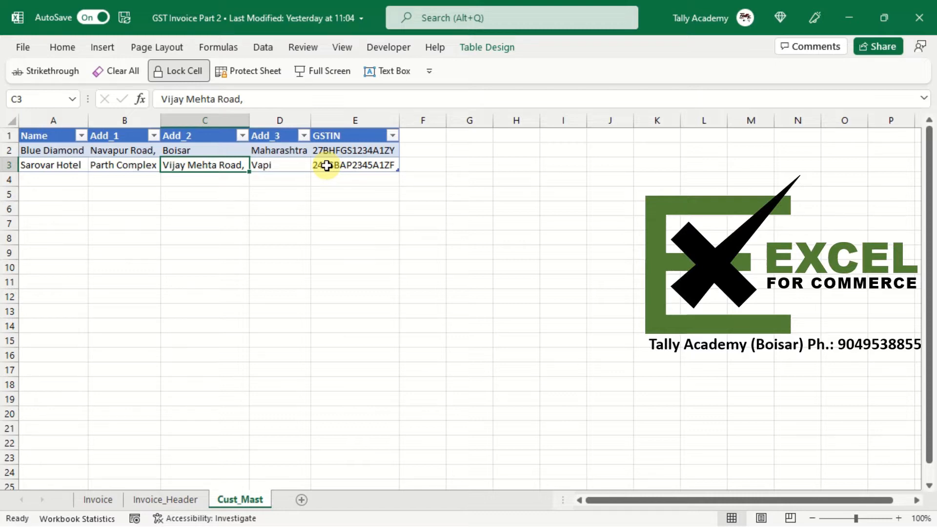
click(101, 494)
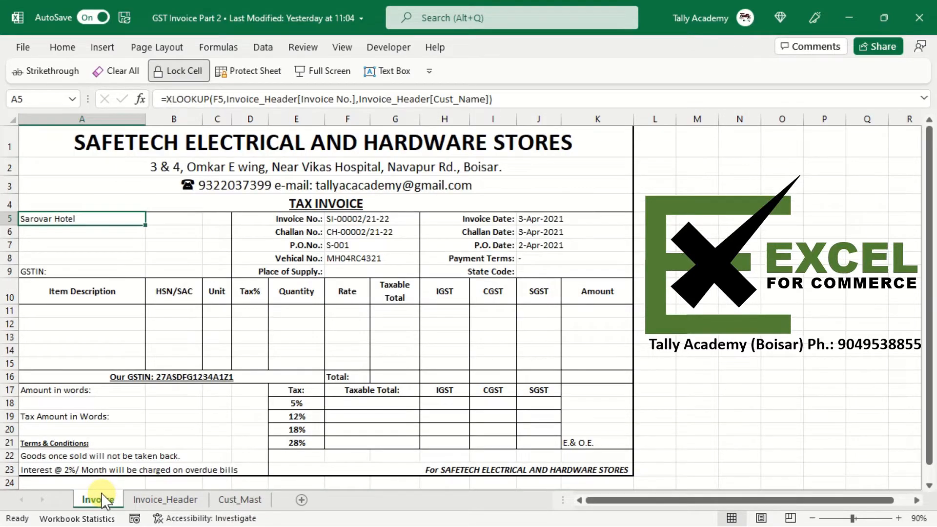
- Start an XLOOKUP in A6 that looks up A5 in the Cust_Mast table's Name column
key(Down)
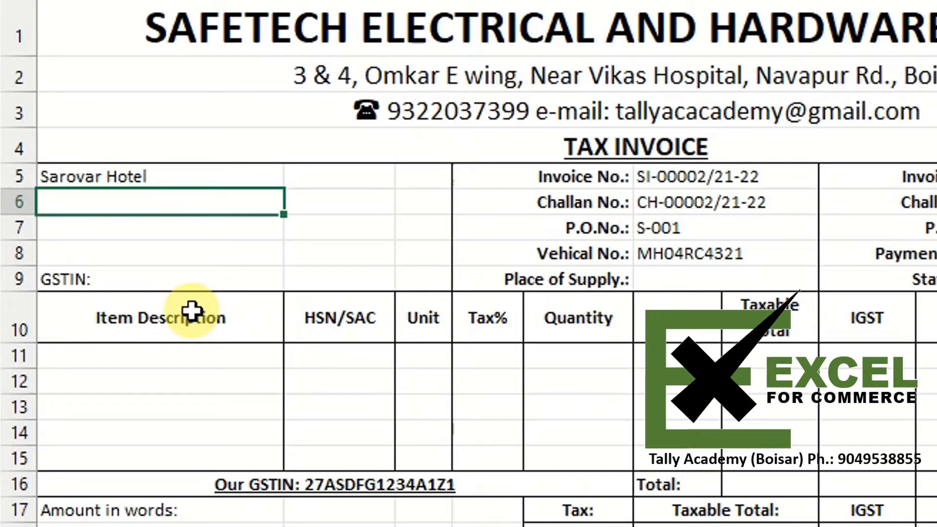
text(=)
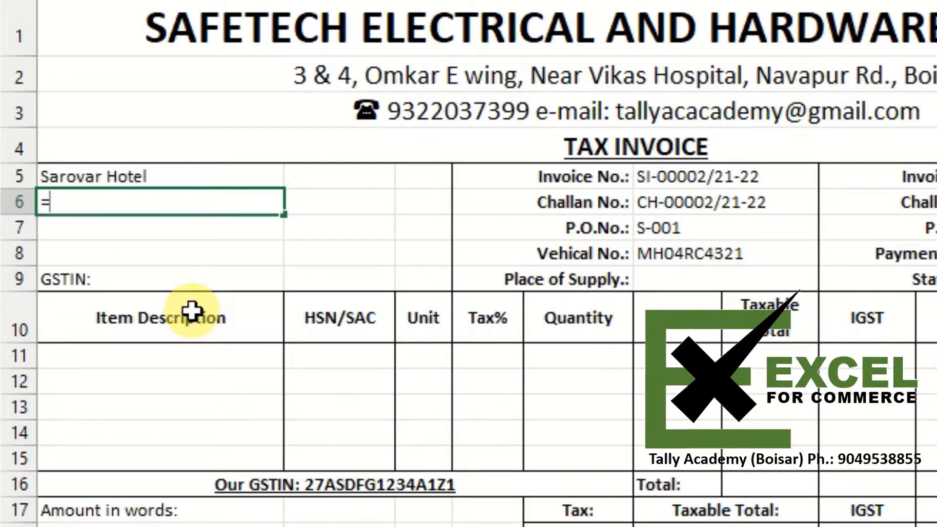
text(xlo)
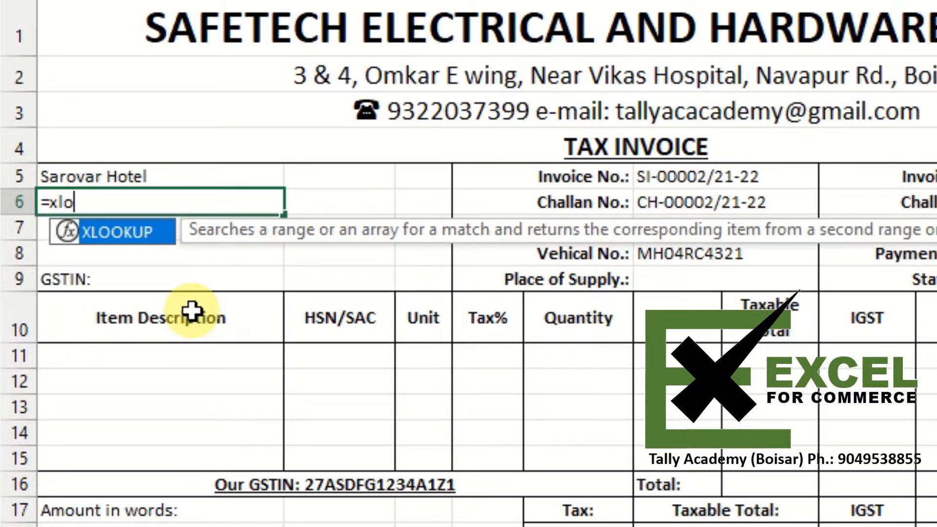
key(Tab)
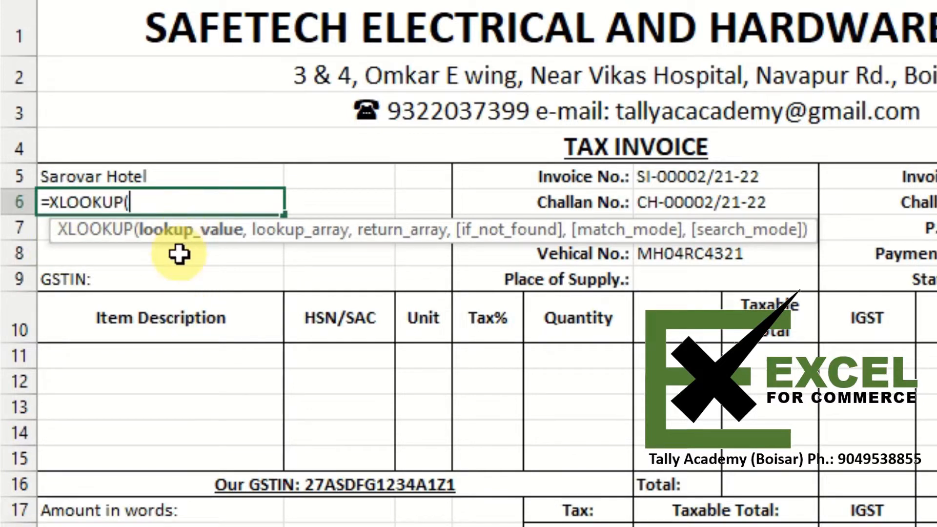
key(Up)
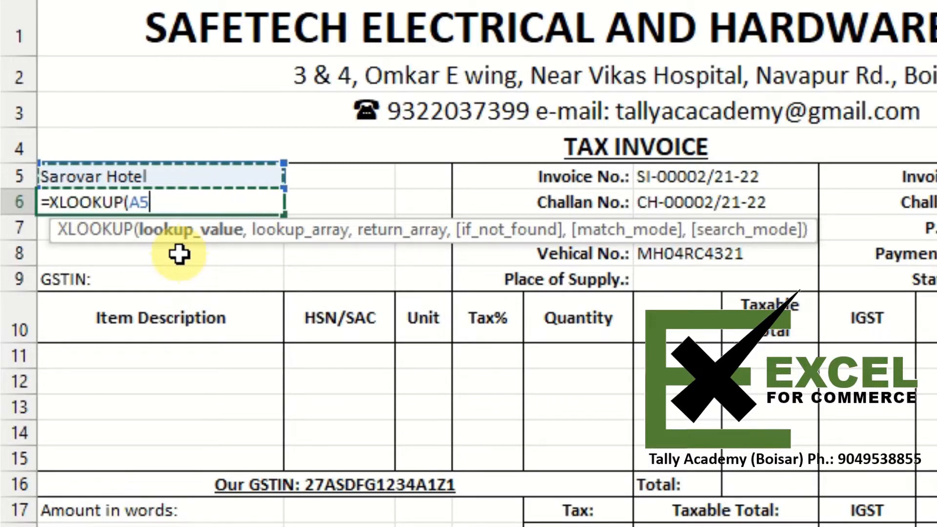
text(,)
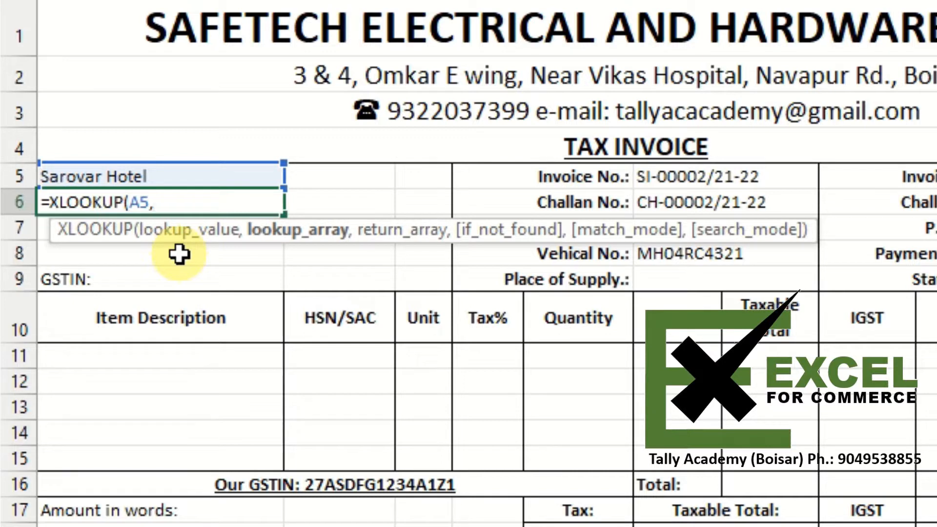
text(Cust)
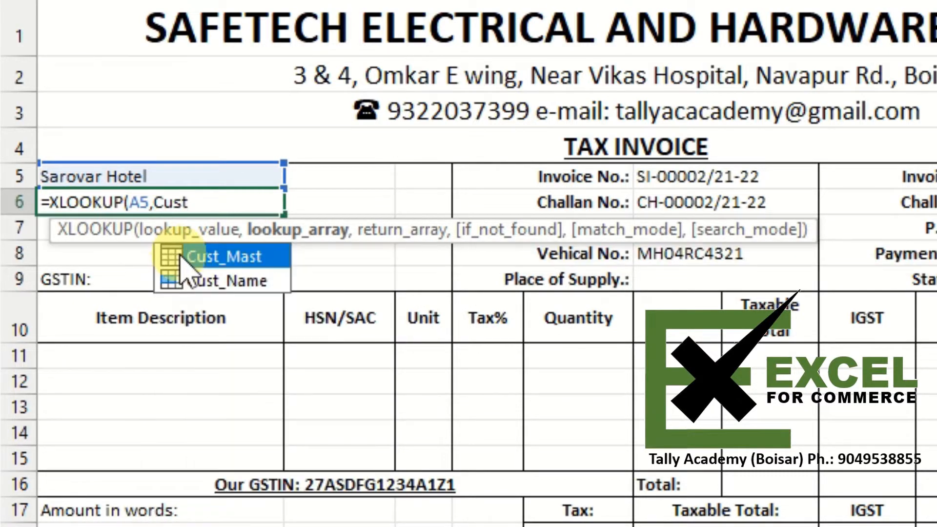
double_click(180, 257)
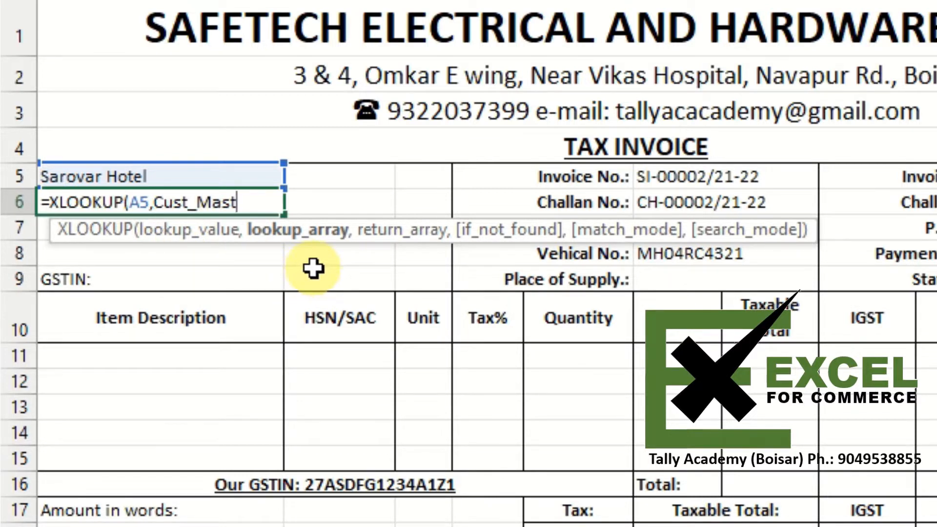
text([)
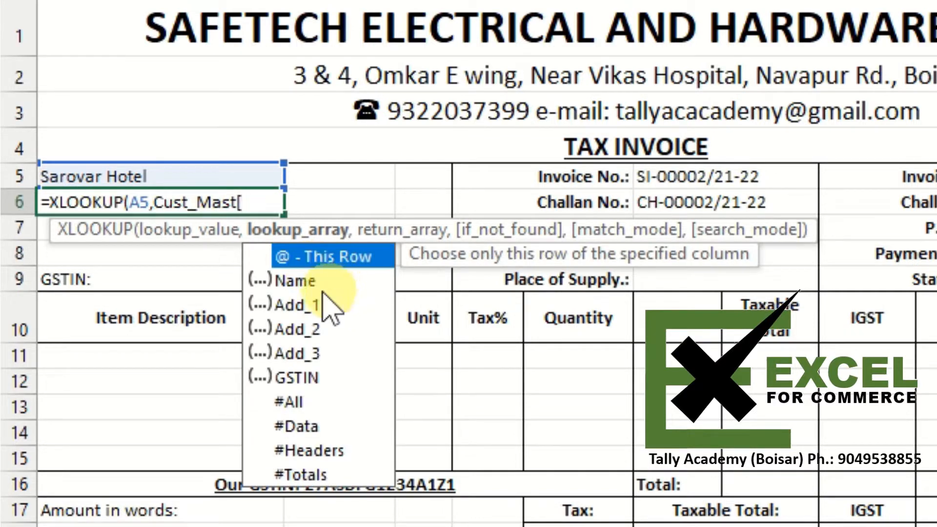
click(295, 280)
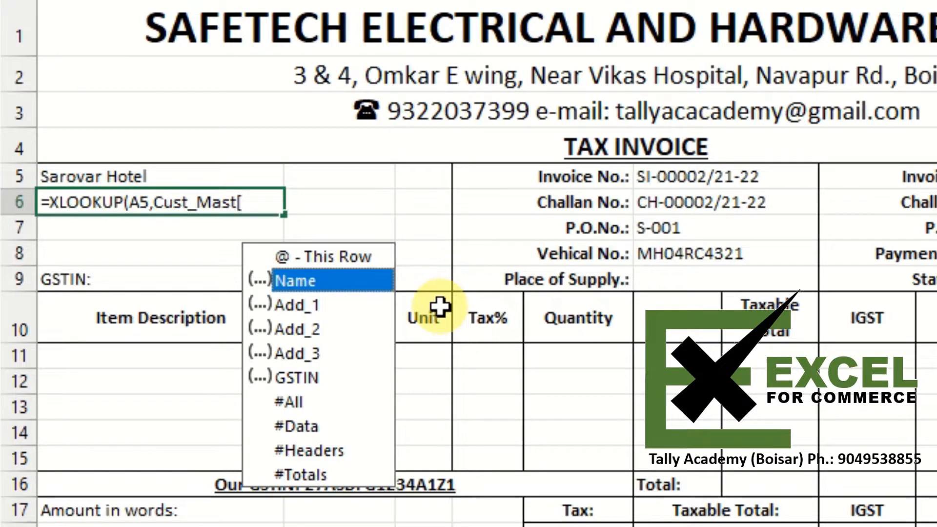
key(Tab)
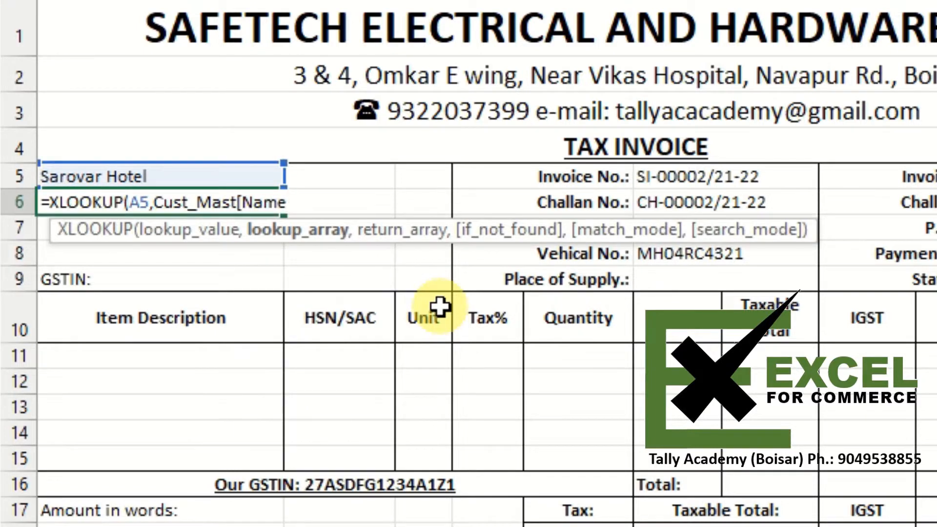
text(],)
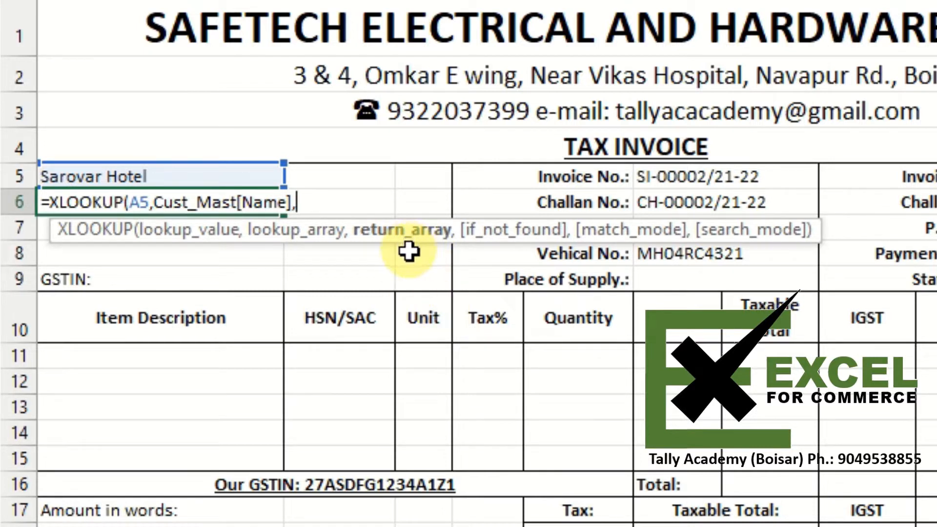
text(cu)
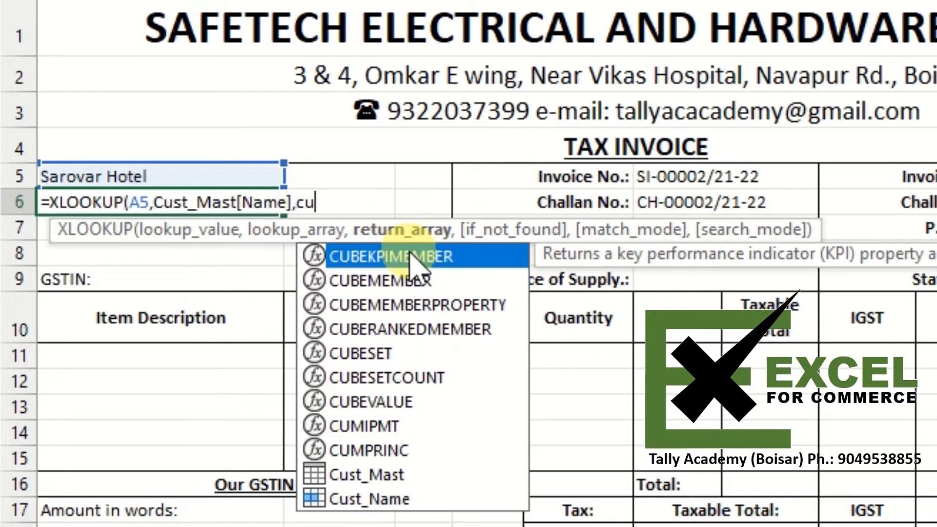
text(t)
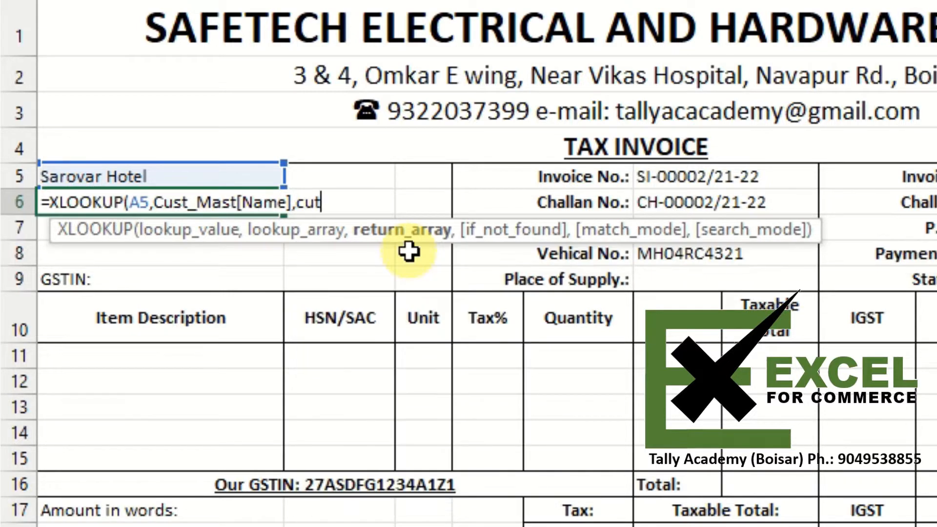
- Complete the A6 formula to return Cust_Mast[Add_1] and enter it
key(BackSpace)
text(st)
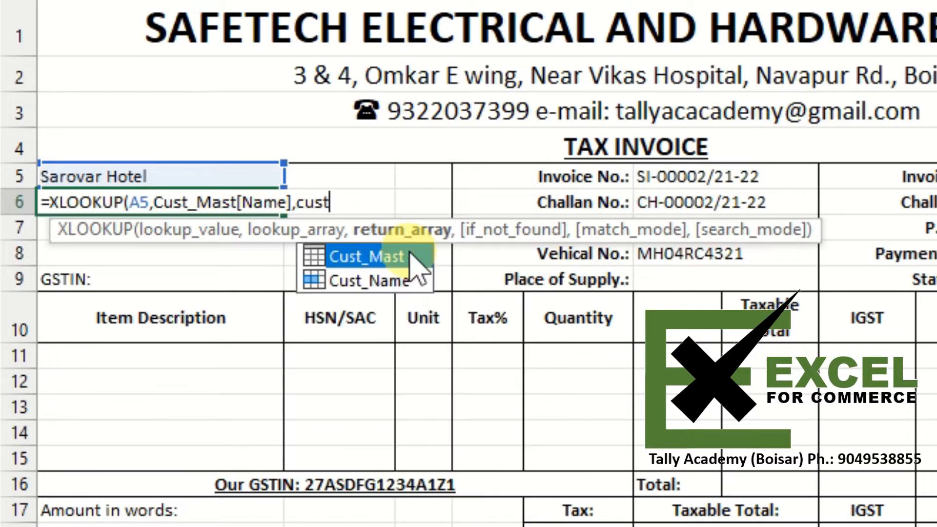
double_click(410, 254)
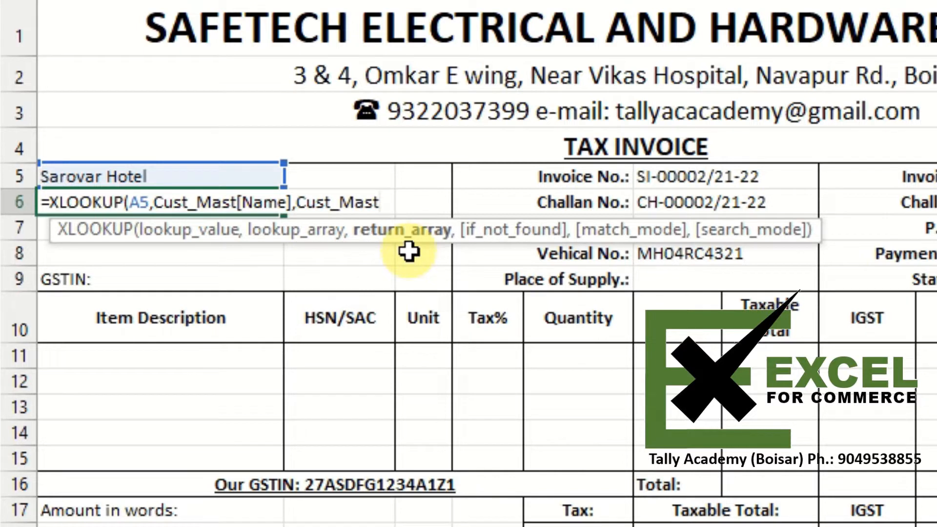
text([)
key(Down)
key(Down)
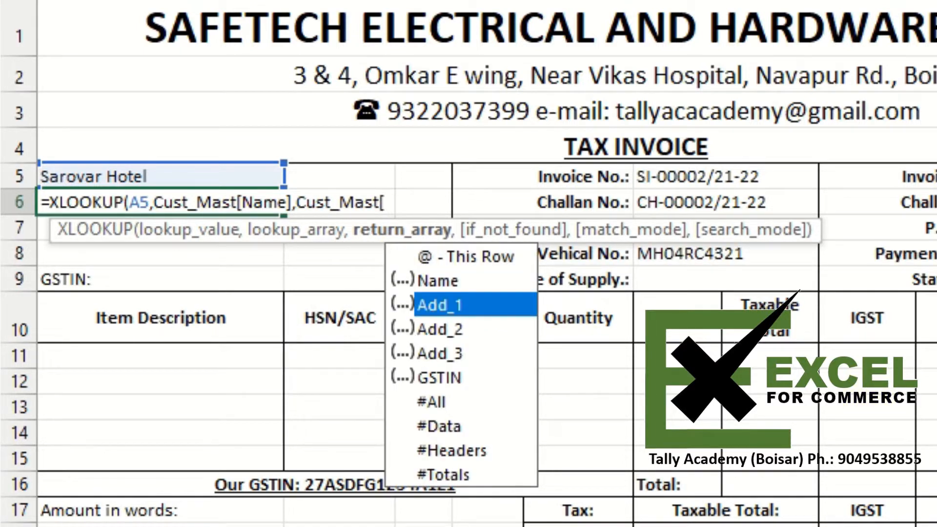
key(Tab)
text(])
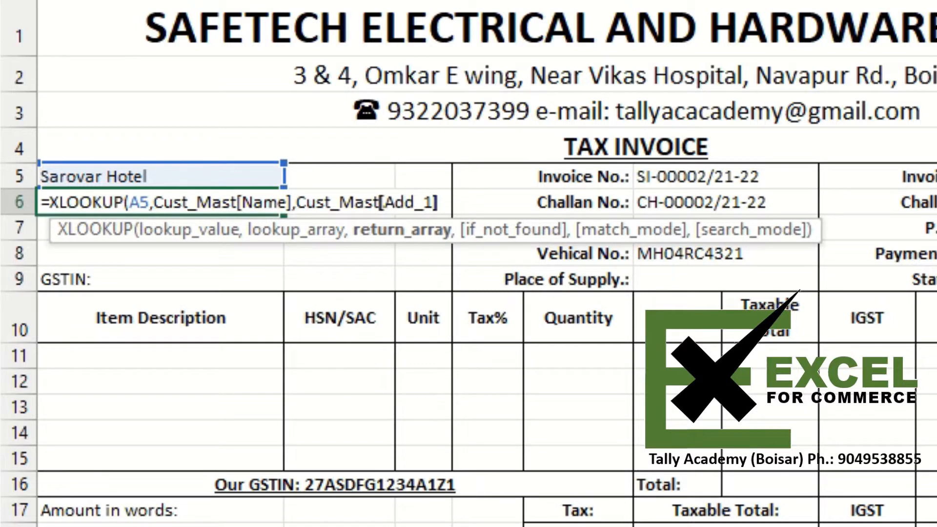
text())
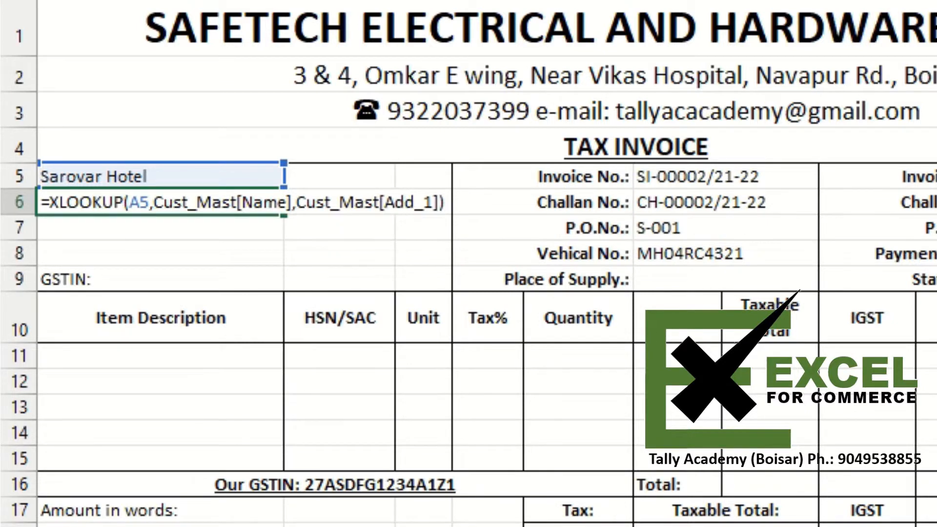
key(ctrl+Return)
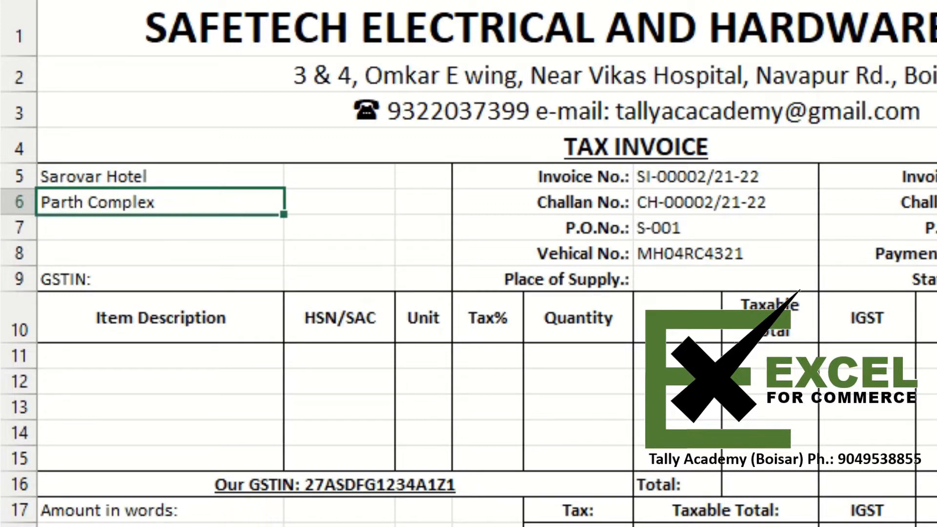
- Compare the A6 result against the Add_1 entry for Sarovar Hotel in the Cust_Mast table
key(ctrl+Page_Down)
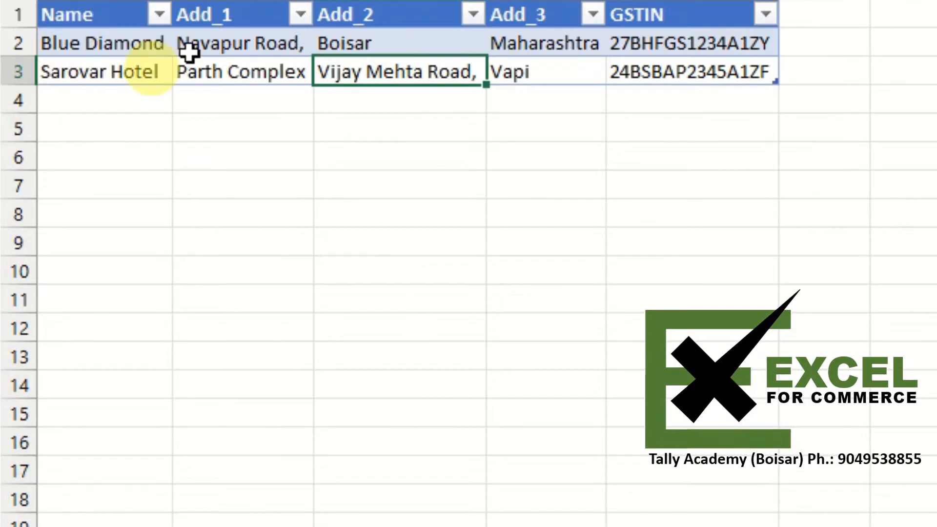
click(232, 75)
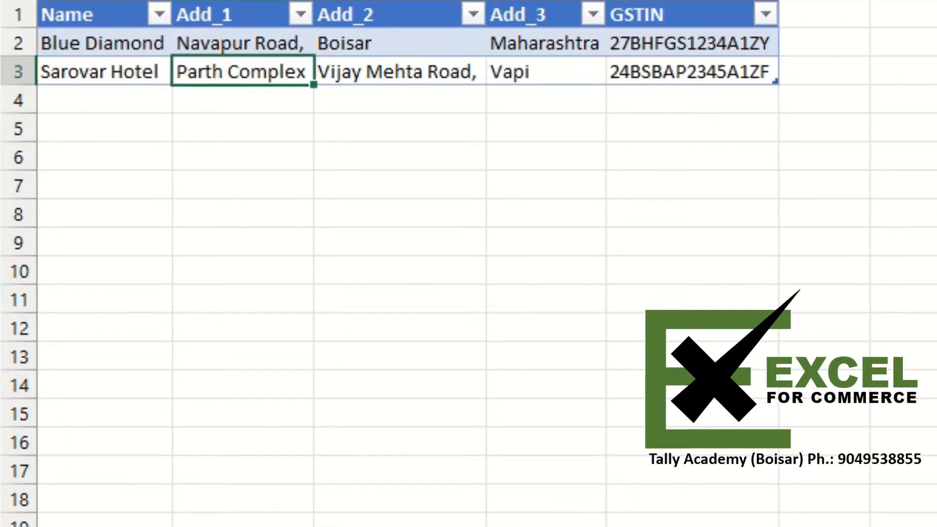
key(ctrl+Page_Up)
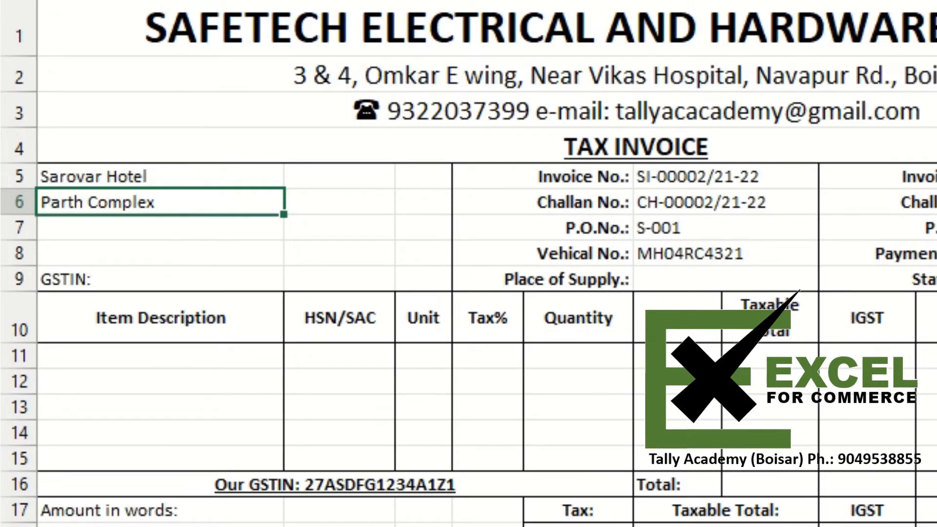
- Copy A6's formula into A7 and change its return column to Cust_Mast[Add_2]
key(F2)
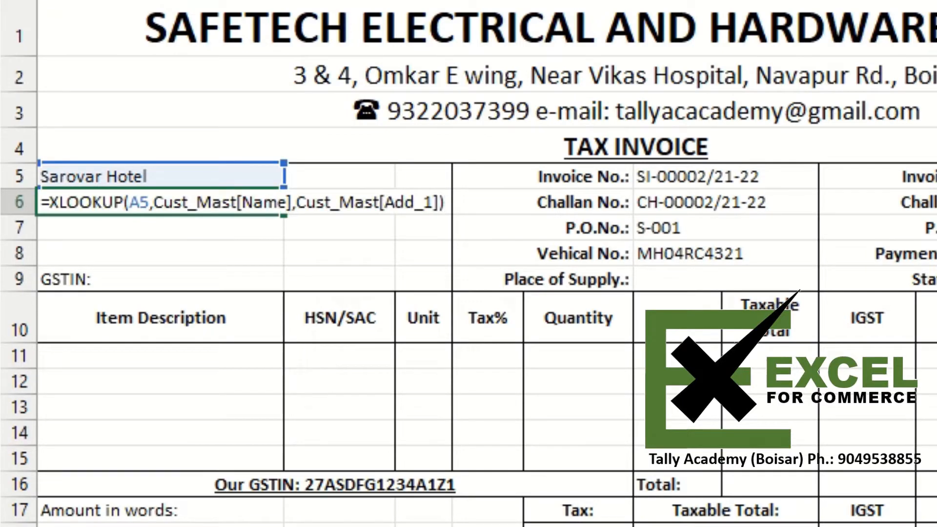
key(shift+Home)
key(ctrl+c)
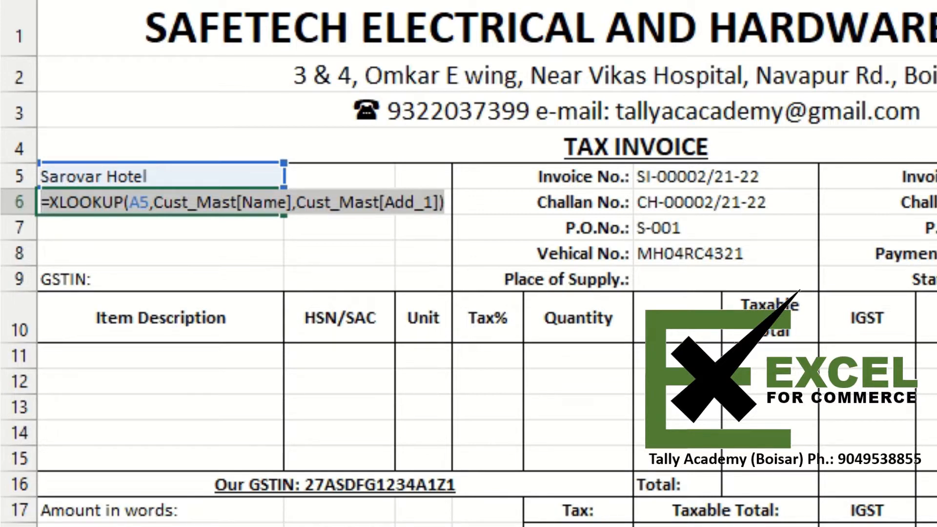
key(Return)
key(F2)
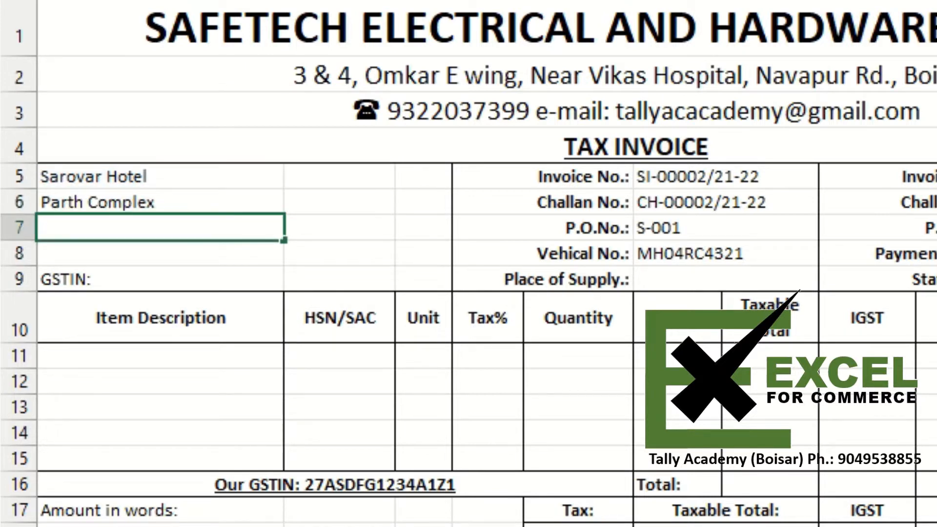
key(ctrl+v)
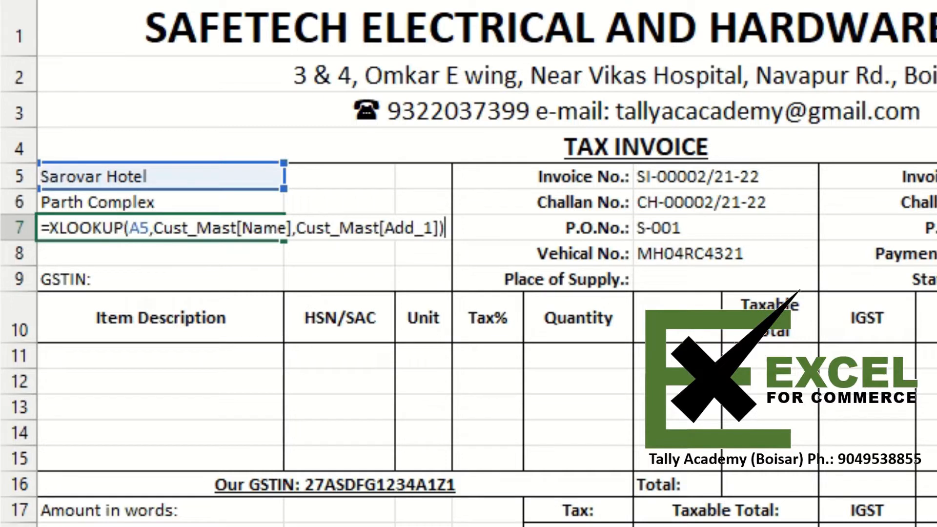
key(Left)
key(Left)
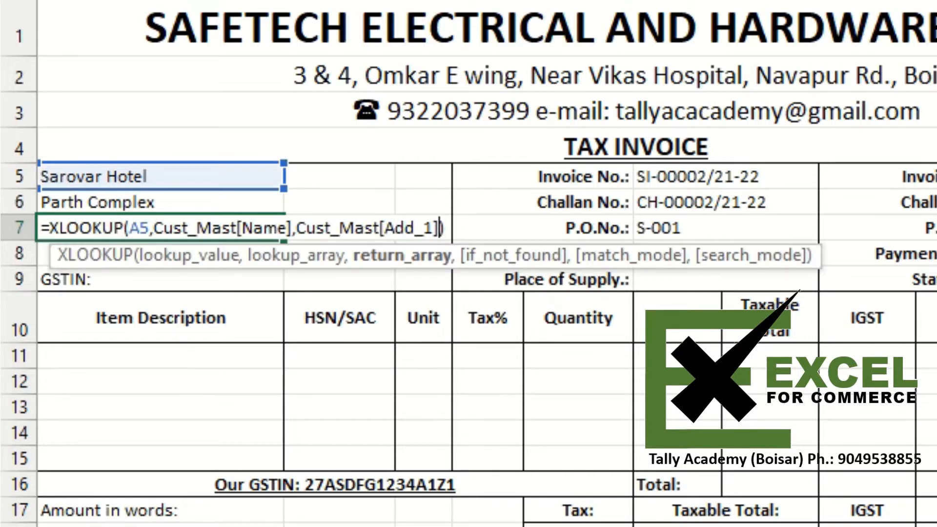
text(2)
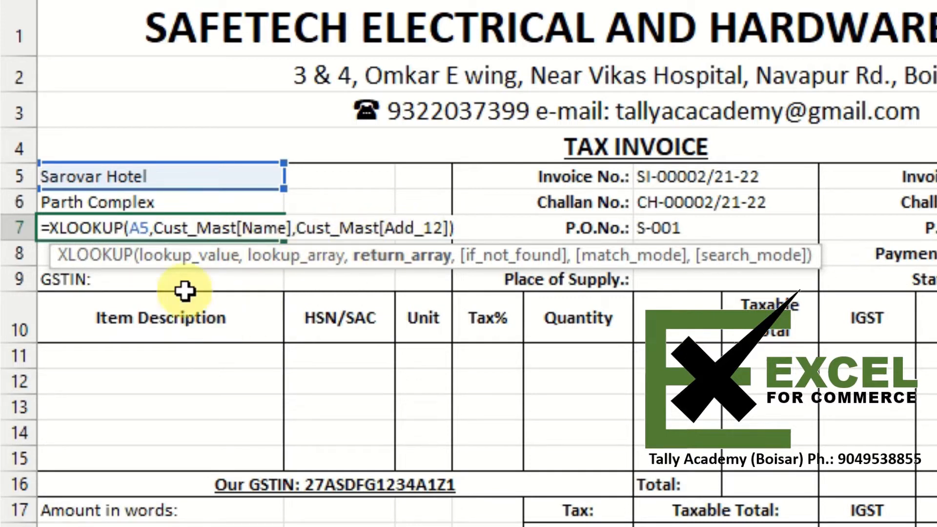
key(BackSpace)
key(BackSpace)
text(2)
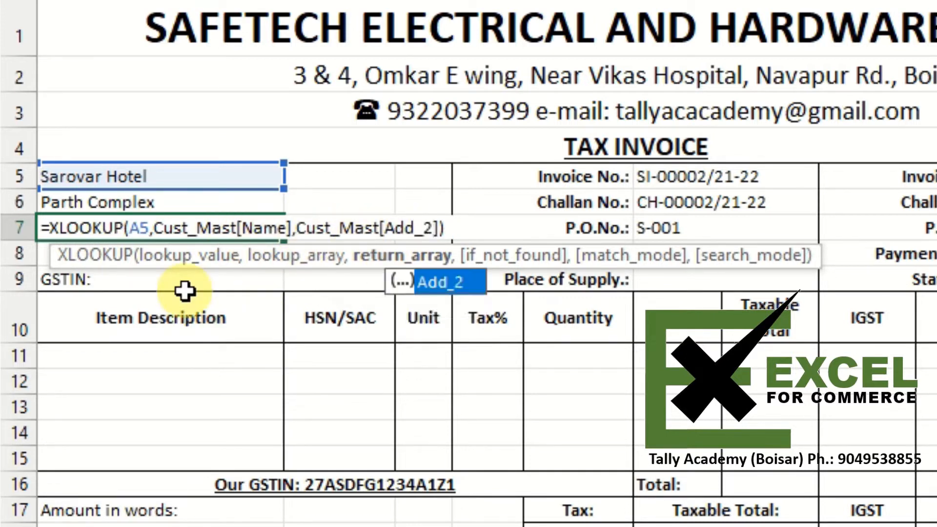
key(ctrl+Return)
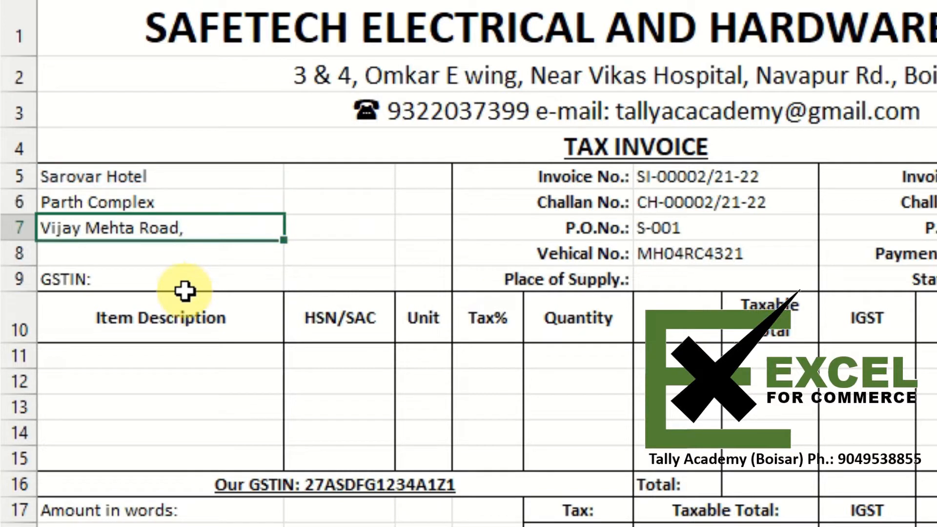
- Paste the XLOOKUP formula into A8, change its return column to Cust_Mast[Add_3], and enter it
key(Down)
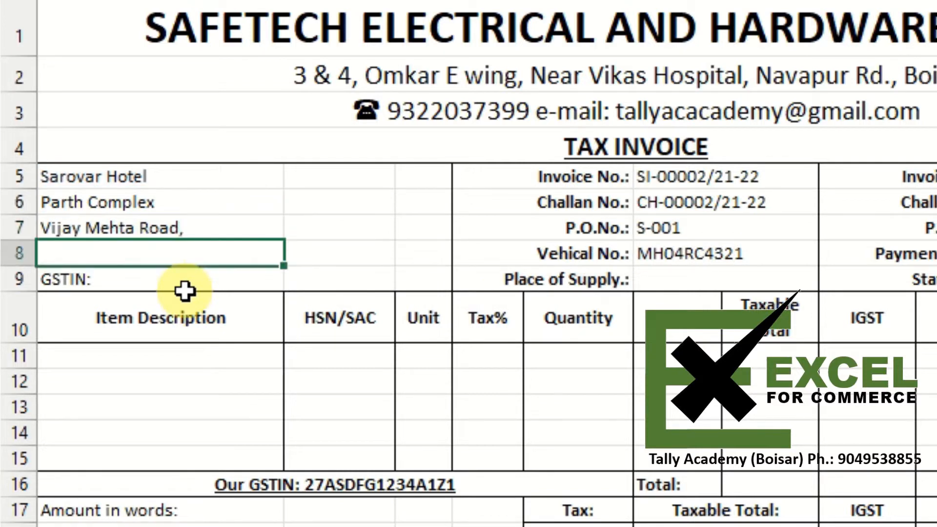
key(F2)
text(=XLOOKUP(A5,Cust_Mast[Name],Cust_Mast[Add_1]))
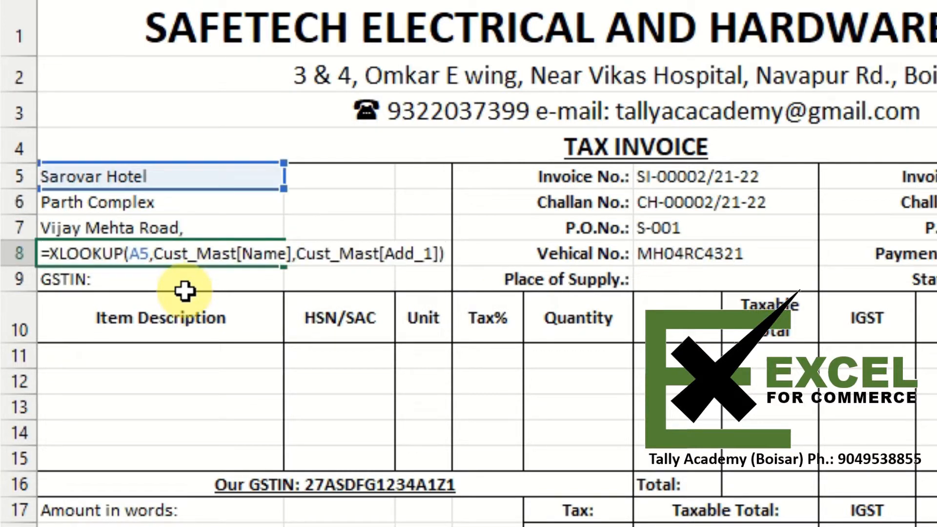
key(BackSpace)
key(BackSpace)
key(BackSpace)
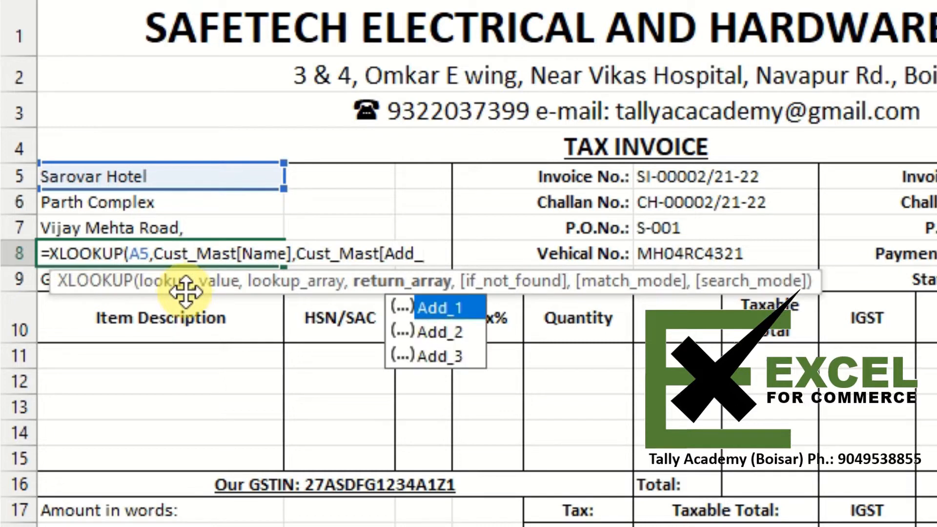
text(3]))
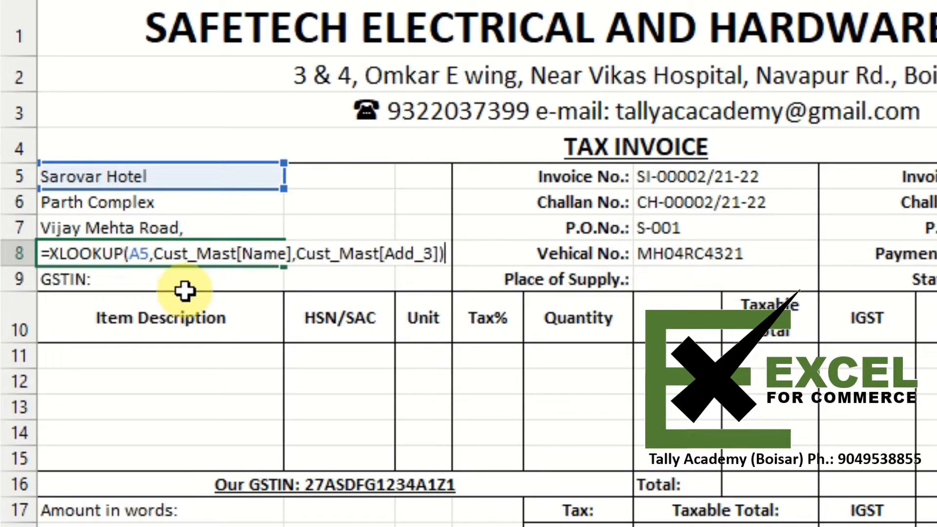
key(Return)
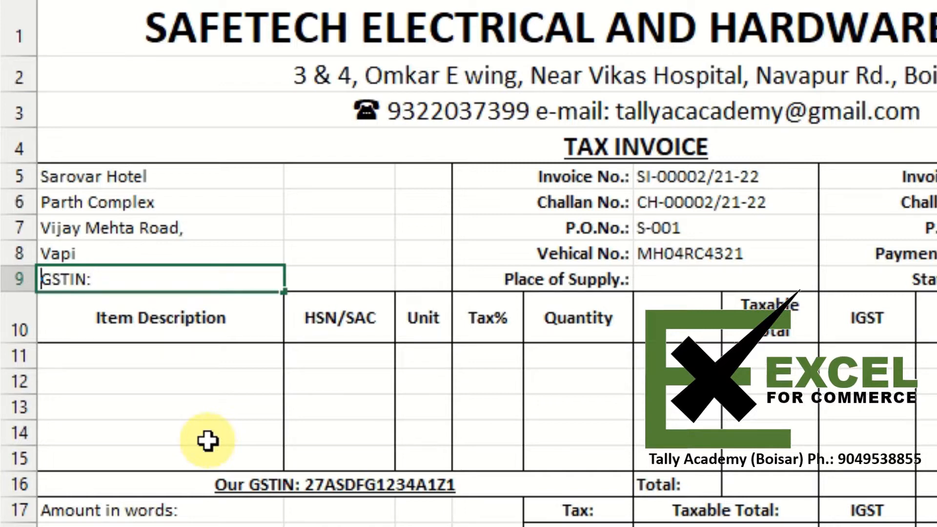
- Turn the GSTIN: label in A9 into a text formula ="GSTIN: "
text(=)
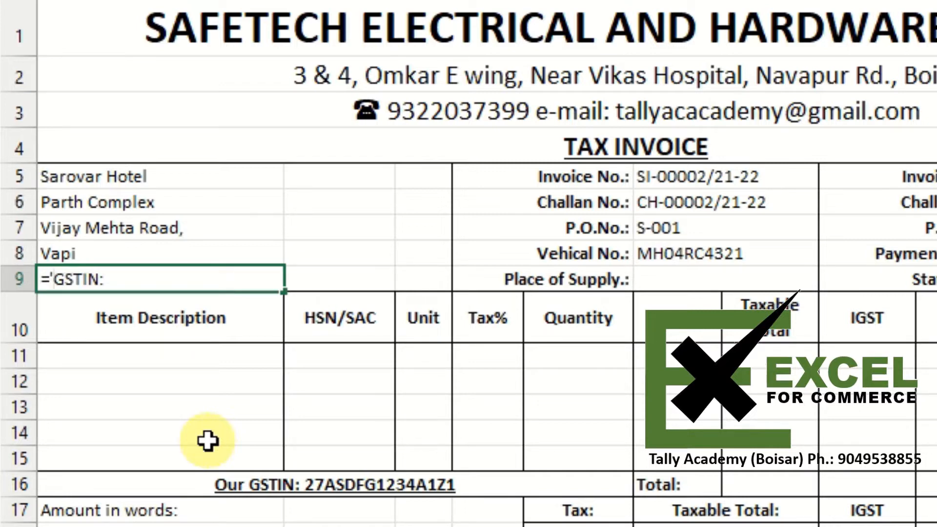
text(')
key(BackSpace)
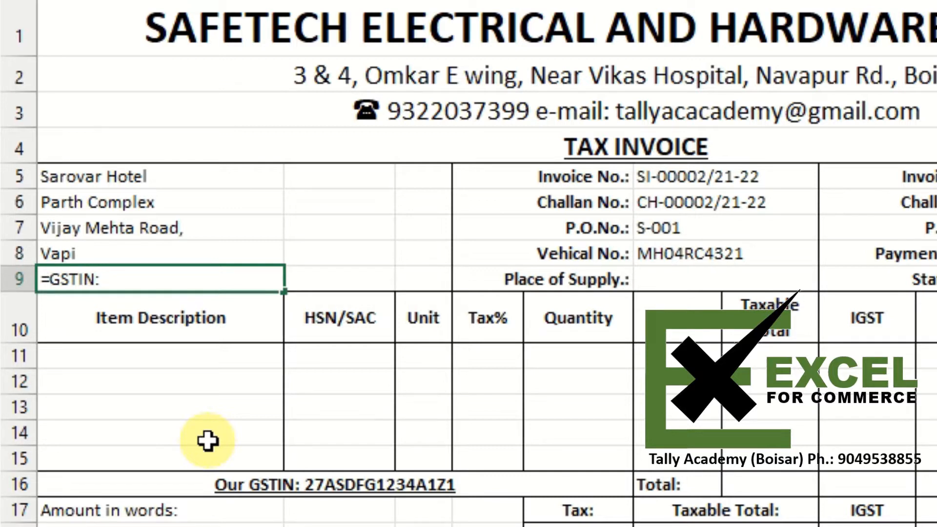
text(")
key(End)
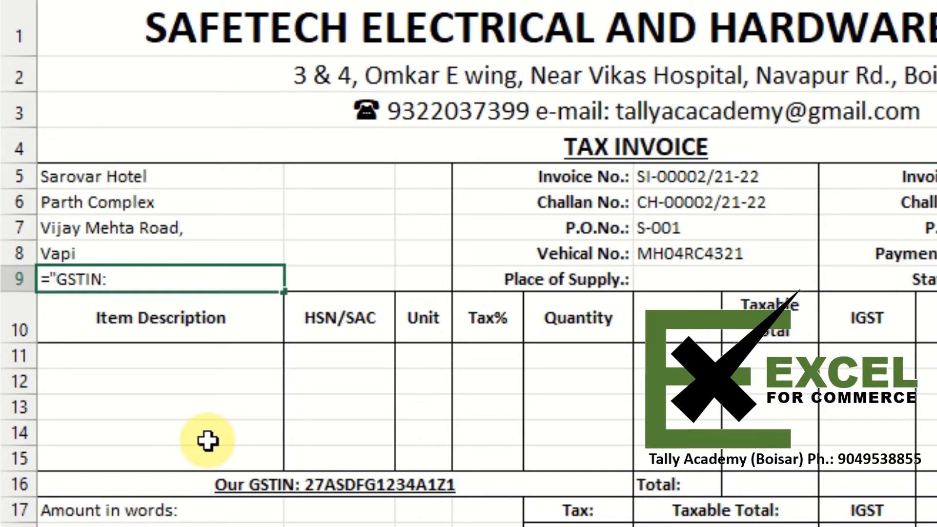
text(")
key(Return)
key(Up)
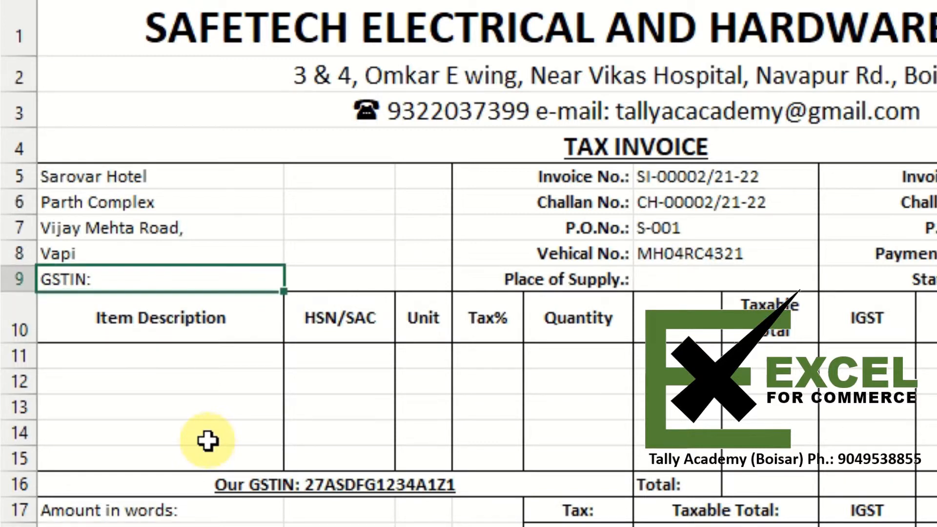
- Append the copied XLOOKUP to A9's text with & and remove the pasted formula's extra equals sign
key(F2)
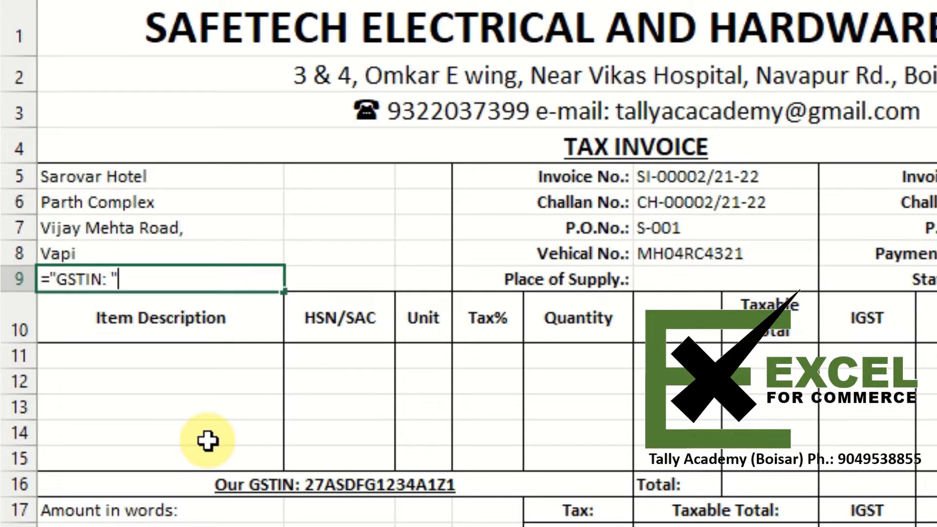
text(5)
key(BackSpace)
text(&)
text(=XLOOKUP(A5,Cust_Mast[Name],Cust_Mast[Add_1]))
key(Left)
key(Left)
key(Left)
key(Left)
key(Left)
key(Left)
key(Left)
key(Left)
key(Left)
key(Left)
key(Left)
key(Left)
key(Left)
key(Left)
key(Left)
key(Left)
key(Left)
key(Left)
key(Left)
key(Left)
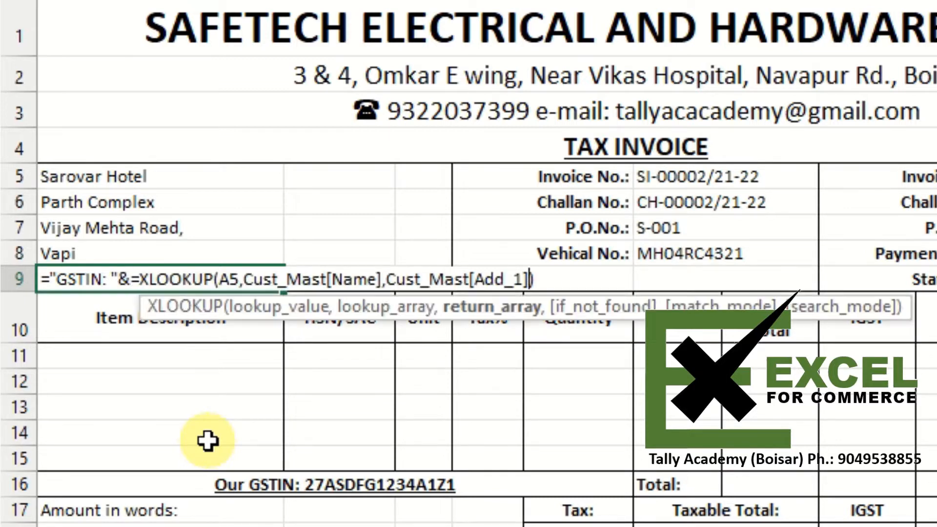
key(Left)
key(Left)
key(Left)
key(Left)
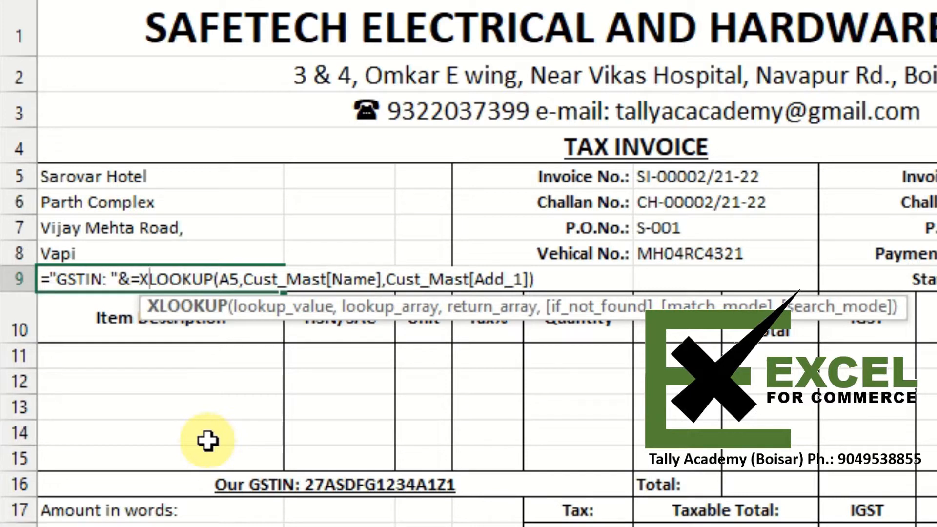
key(BackSpace)
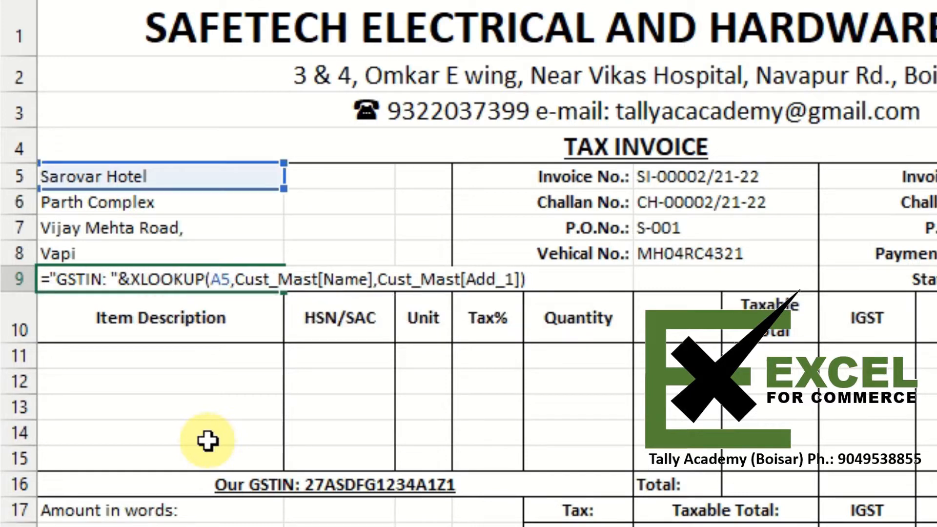
- Change the return column in A9's XLOOKUP to Cust_Mast[GSTIN] and enter the formula
key(End)
key(Left)
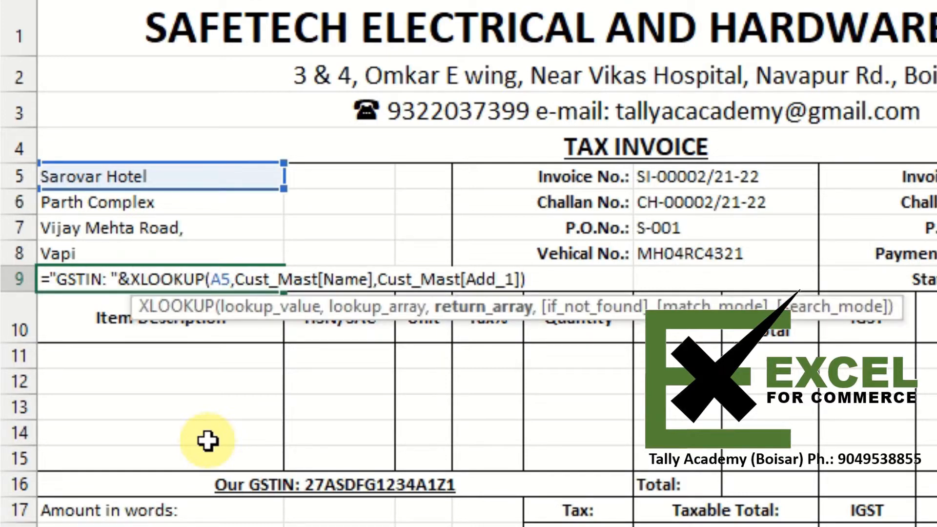
key(BackSpace)
key(BackSpace)
key(BackSpace)
key(BackSpace)
key(BackSpace)
key(BackSpace)
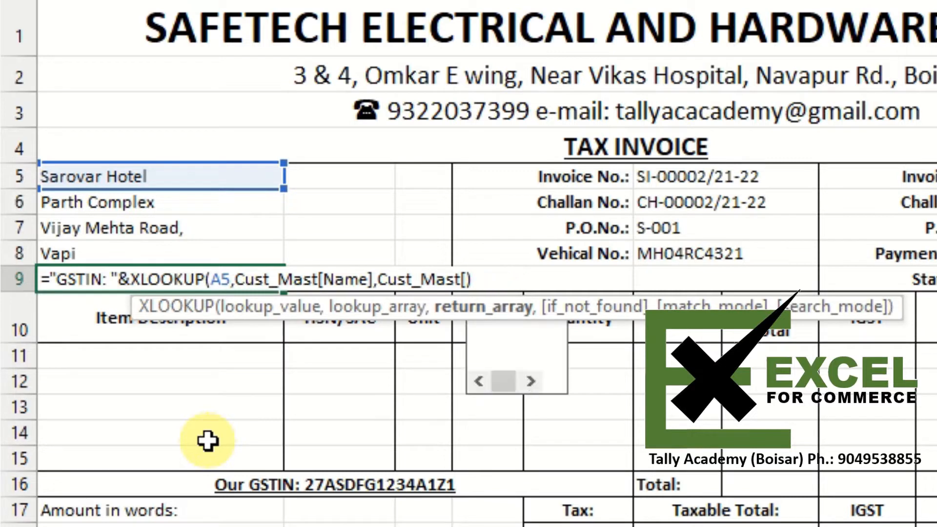
key(Down)
key(Down)
key(Down)
key(Down)
key(Down)
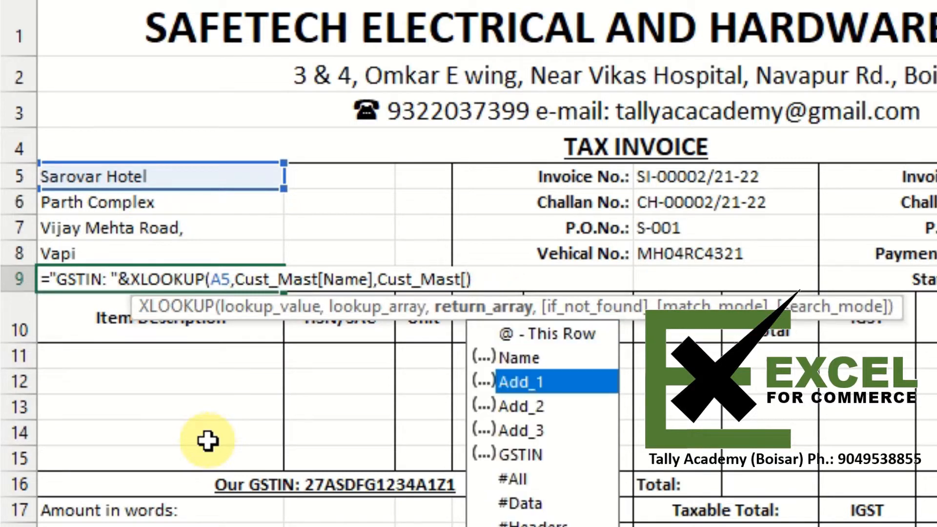
key(Tab)
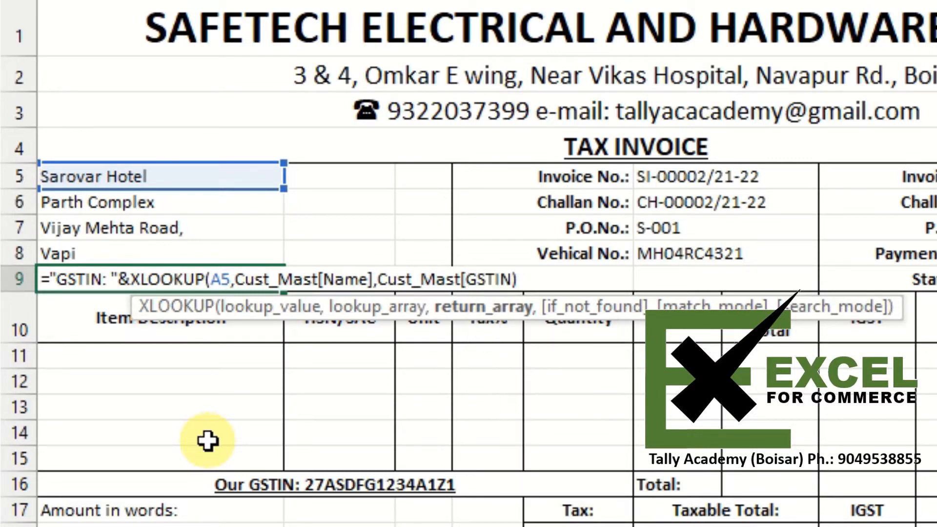
text())
key(ctrl+Return)
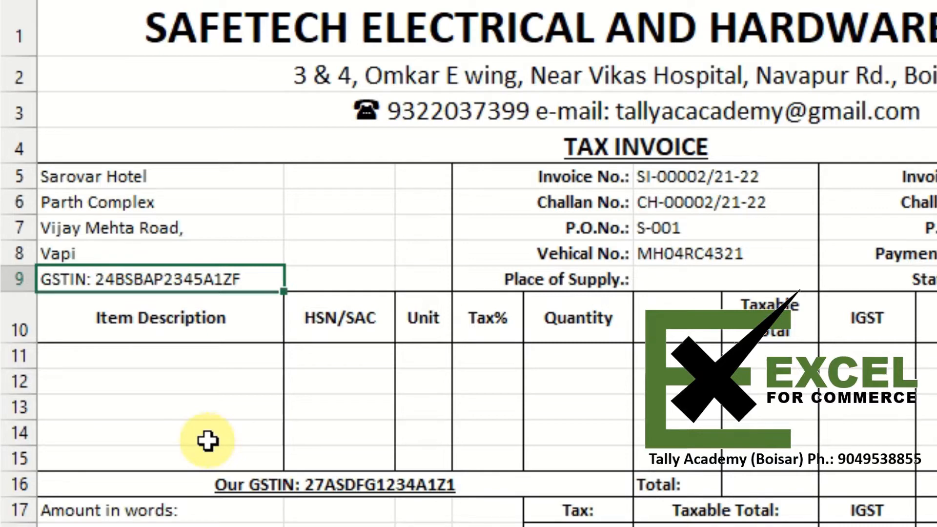
- Paste the XLOOKUP into the State Code cell with its return column changed to Cust_Mast[GSTIN]
key(Right)
key(Right)
key(Right)
key(Right)
key(Right)
key(Right)
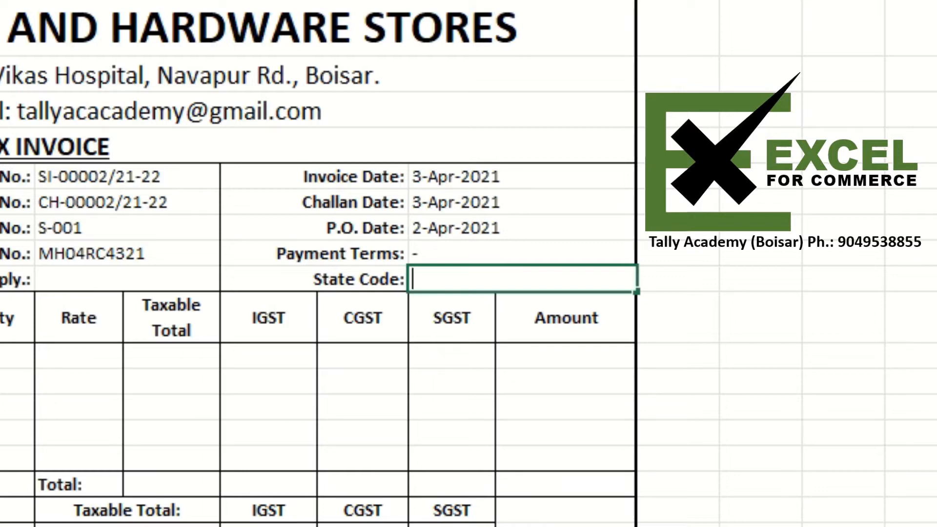
text(=XLOOKUP(A5,Cust_Mast[Name],Cust_Mast[Add_1]))
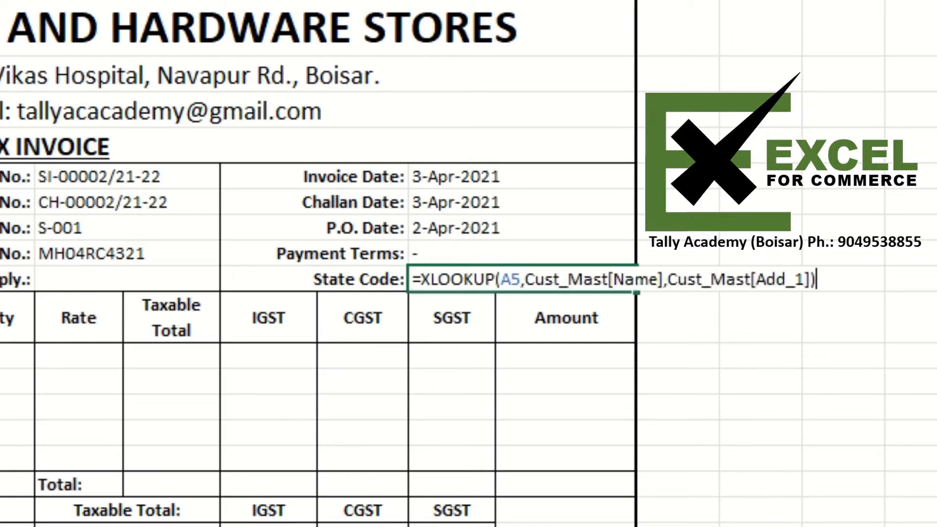
key(Left)
key(Left)
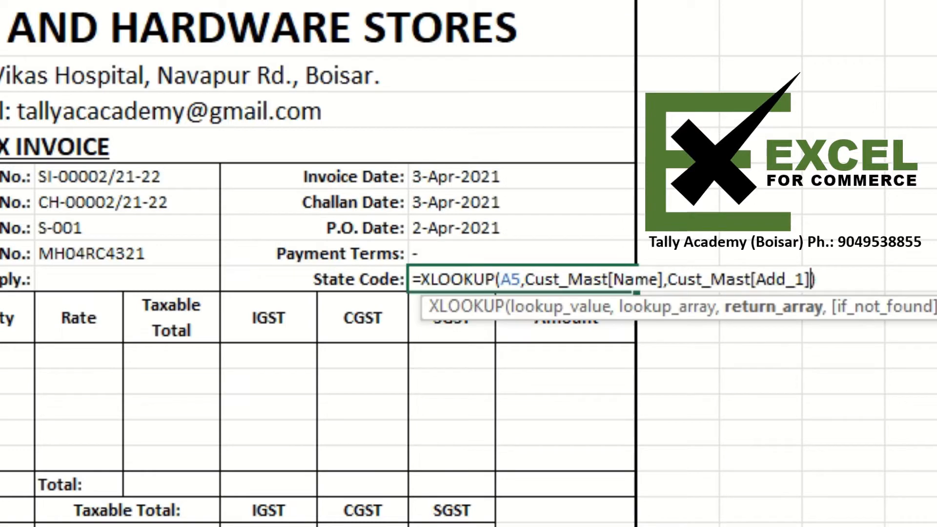
key(BackSpace)
key(BackSpace)
key(BackSpace)
key(BackSpace)
key(BackSpace)
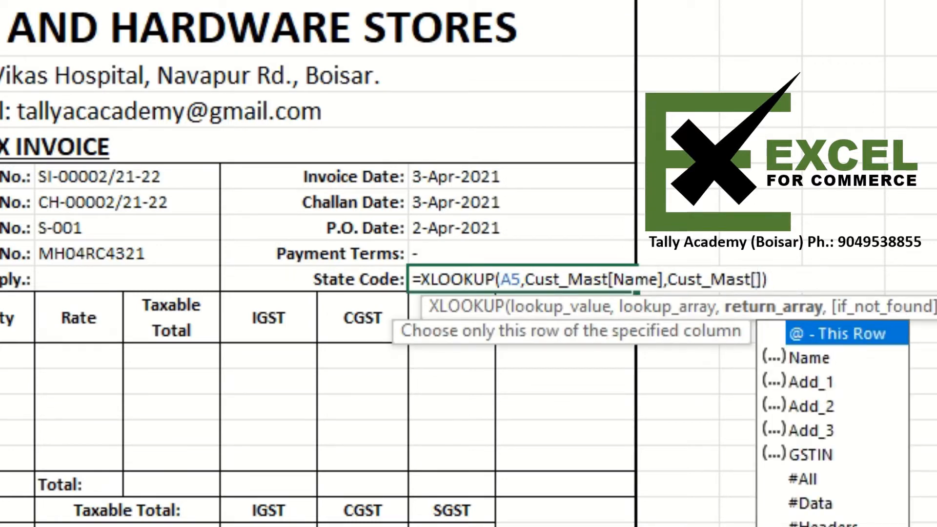
key(Down)
key(Down)
key(Down)
key(Down)
key(Down)
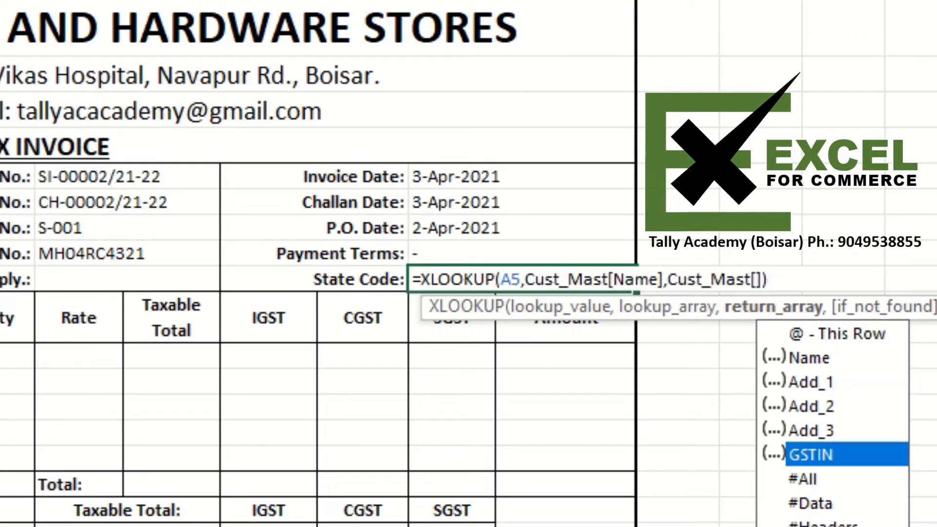
key(Tab)
key(Return)
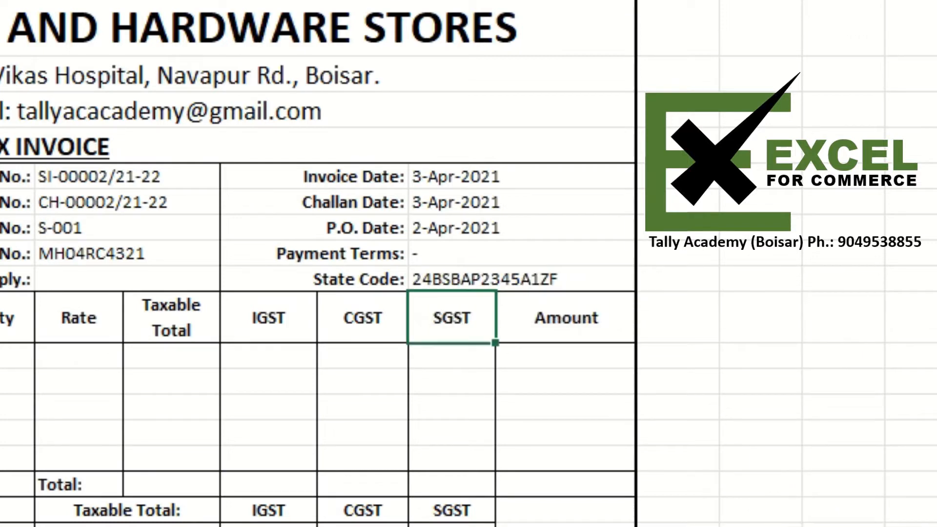
- Wrap the State Code formula in LEFT to return the first 2 characters of the GSTIN
click(433, 279)
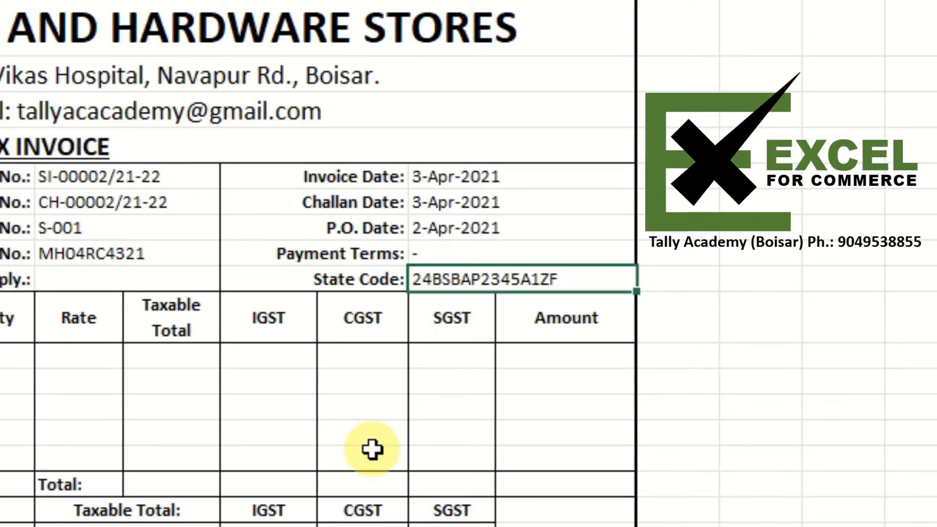
key(F2)
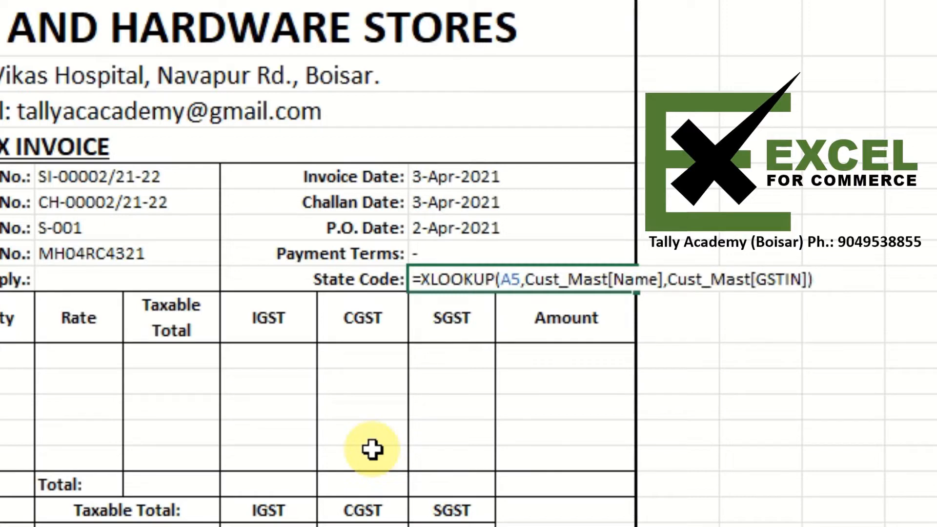
key(Left)
key(Left)
key(Left)
key(Left)
key(Left)
key(Left)
key(Left)
key(Left)
key(Left)
key(Left)
key(Left)
key(Left)
key(Left)
key(Left)
key(Left)
key(Left)
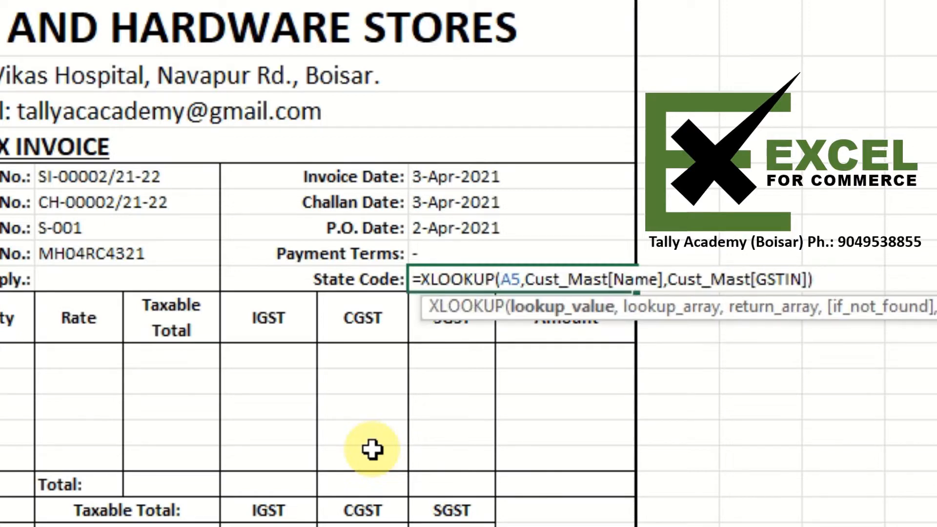
key(Left)
key(Left)
key(Left)
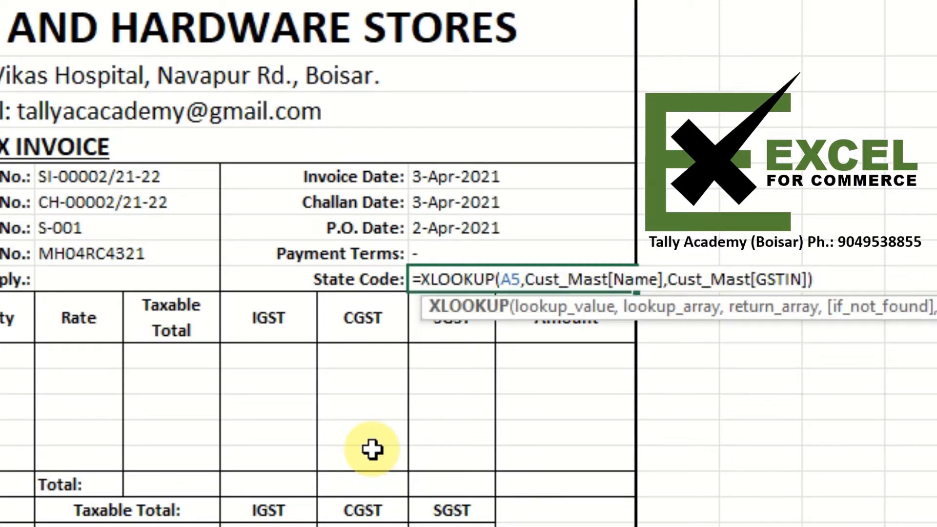
text(left)
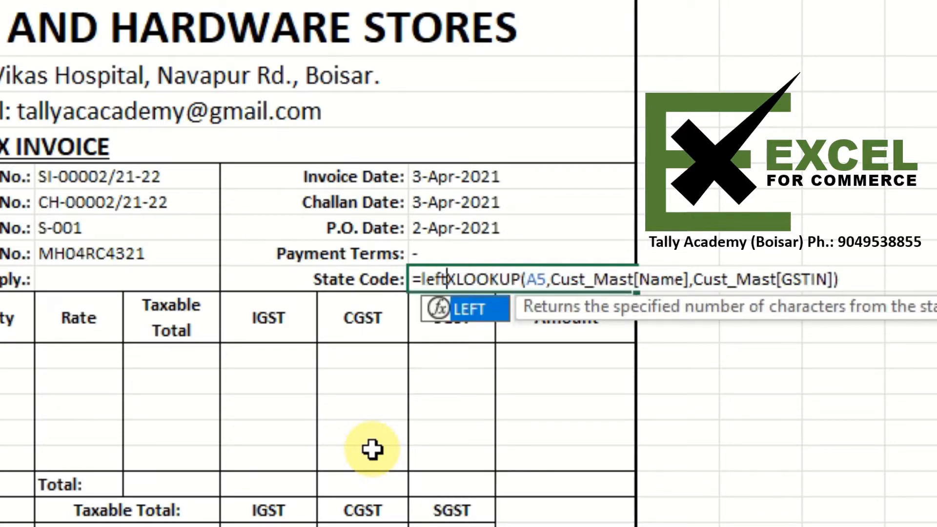
key(Tab)
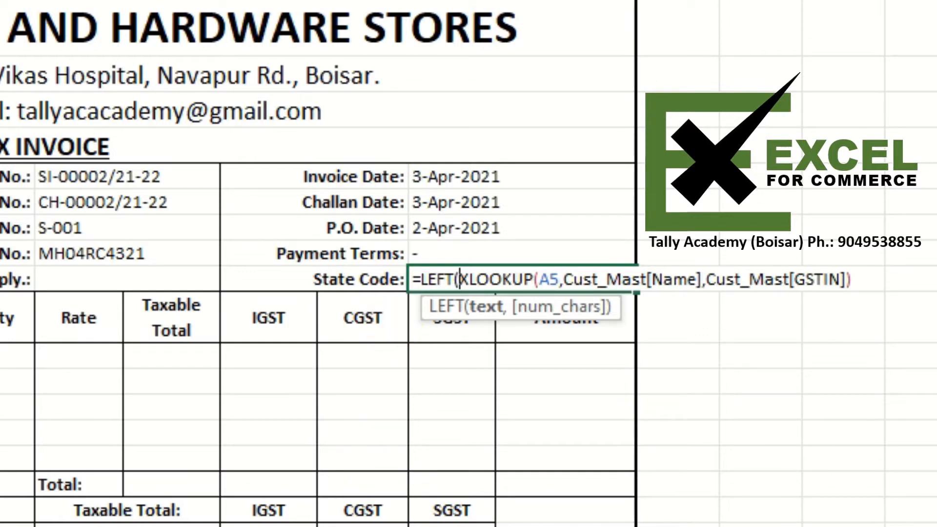
key(End)
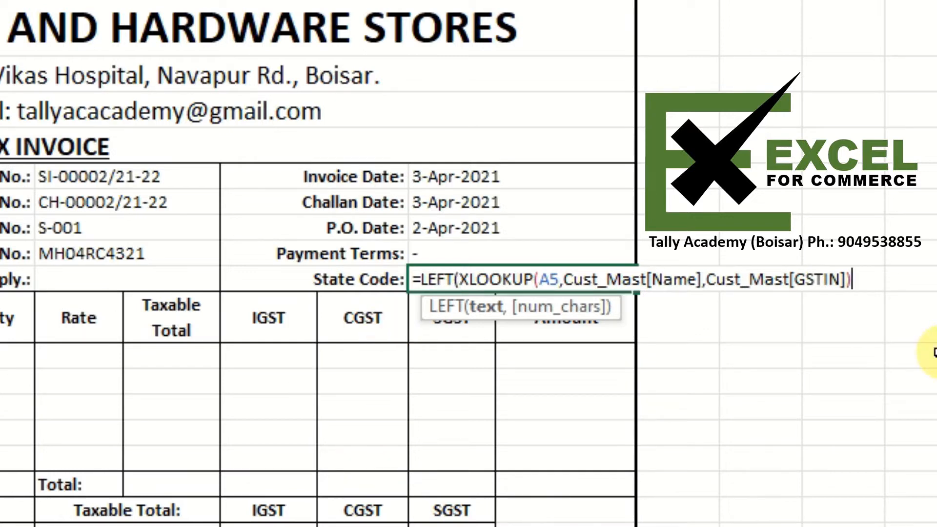
text(,2)
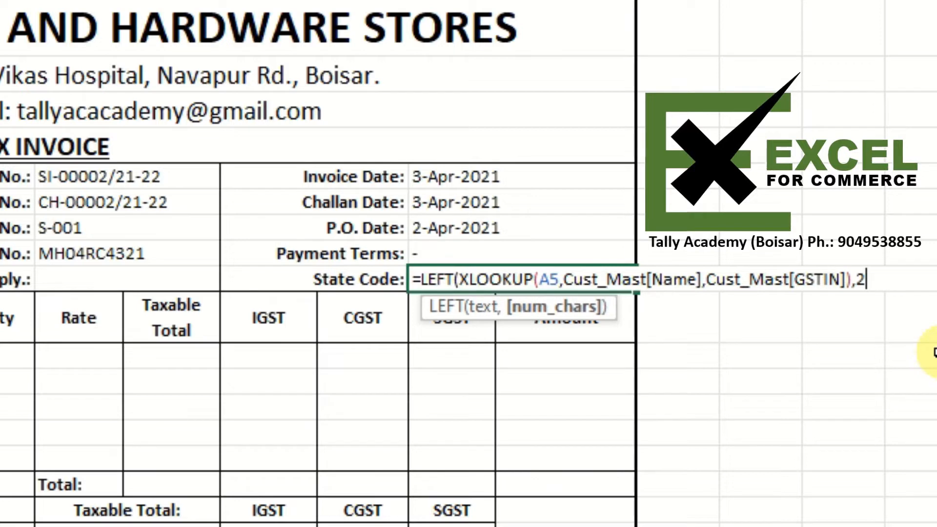
text())
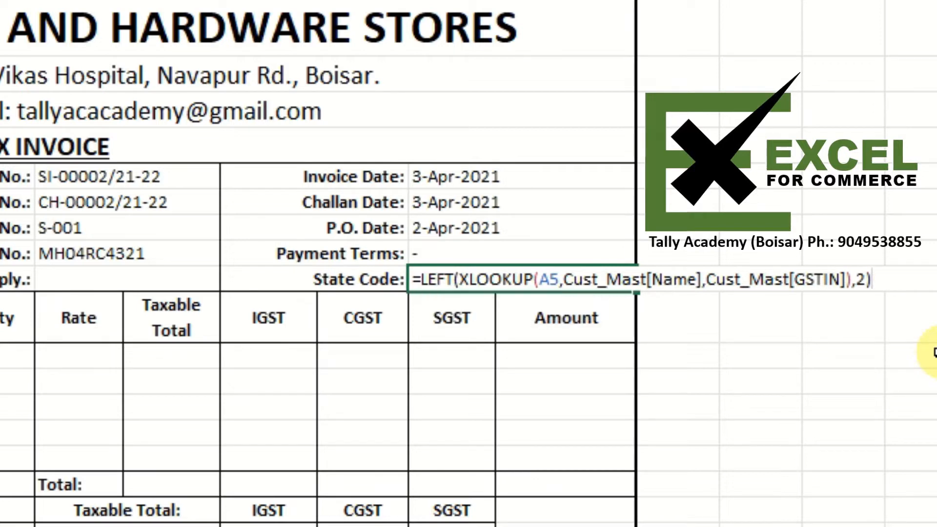
key(ctrl+Return)
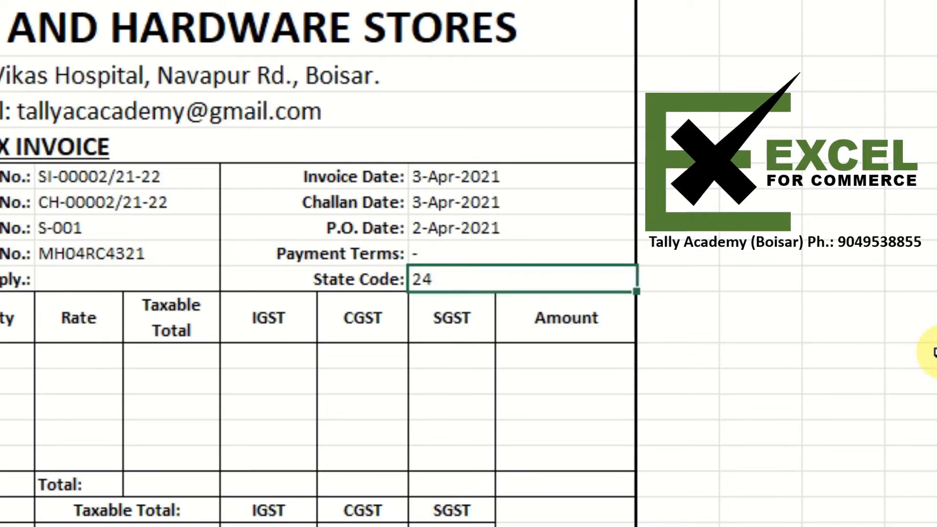
key(F2)
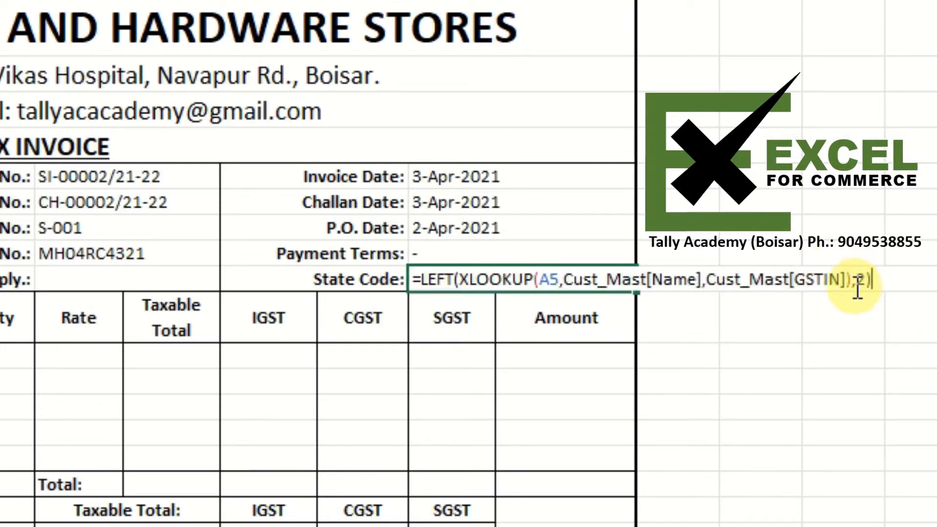
- Switch the invoice number in F5 to SI-00001/21-22 from its dropdown list
key(Escape)
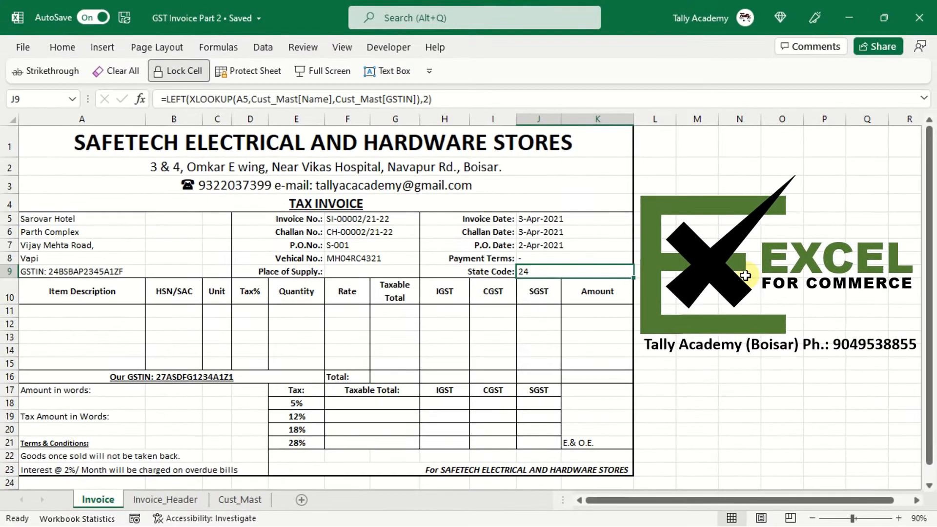
click(383, 221)
click(427, 221)
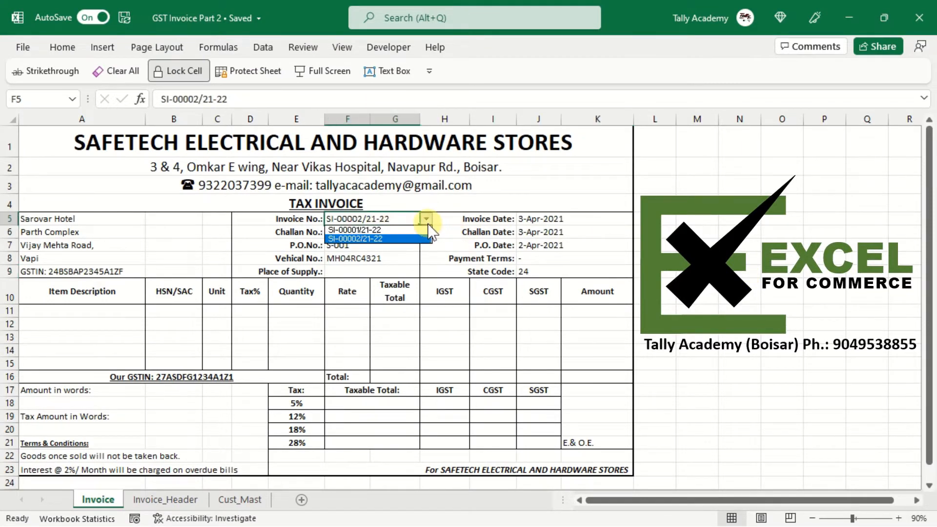
click(404, 229)
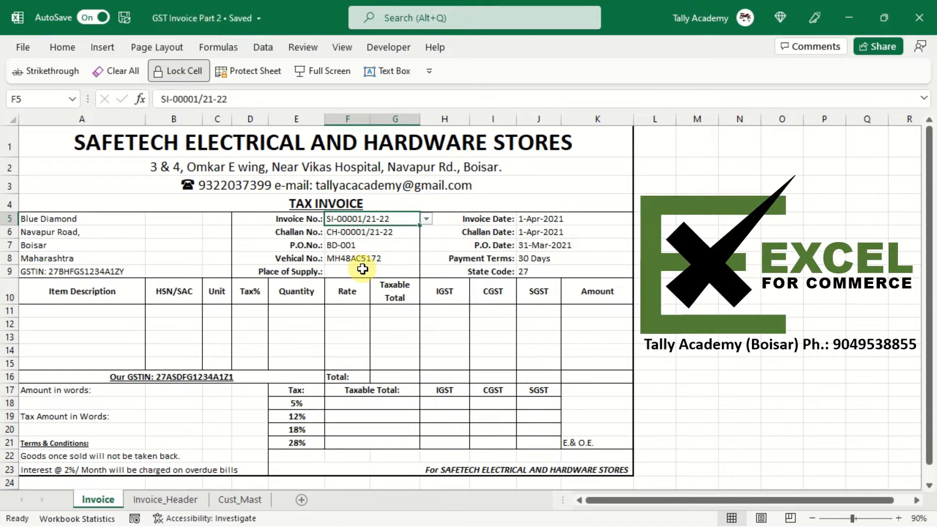
- Switch to Google Chrome, maximize its window and open the first user profile
key(super)
text(g)
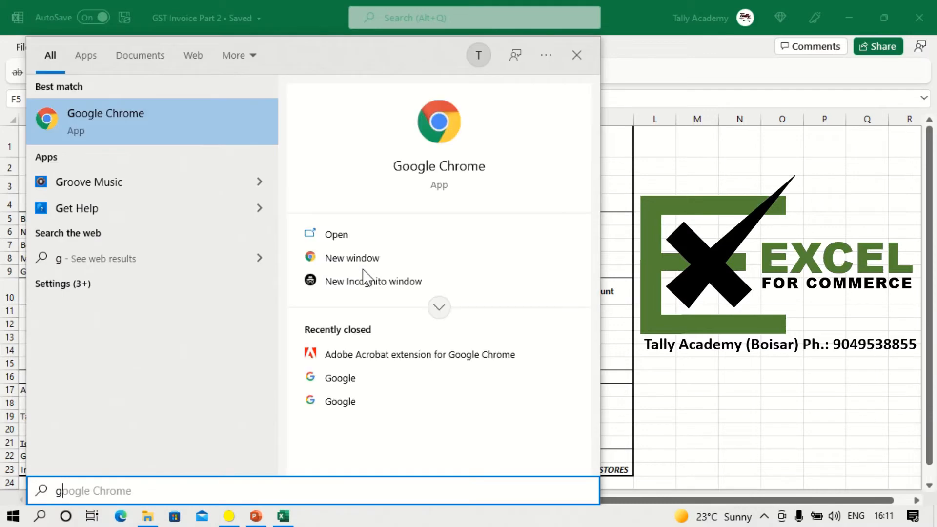
key(Return)
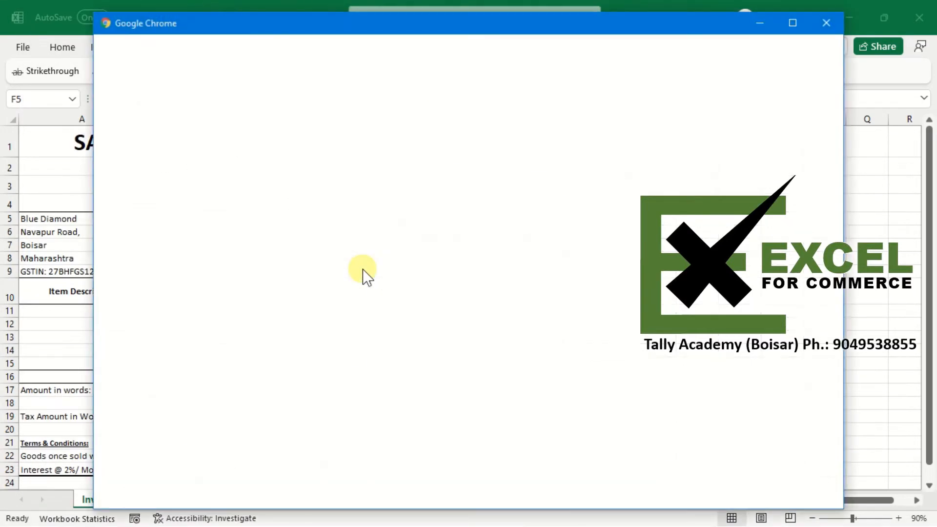
click(792, 22)
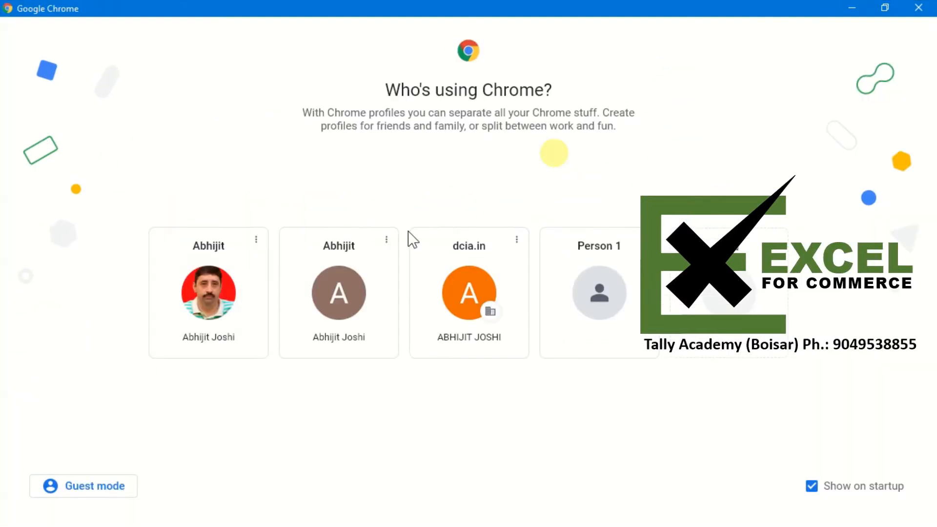
click(167, 318)
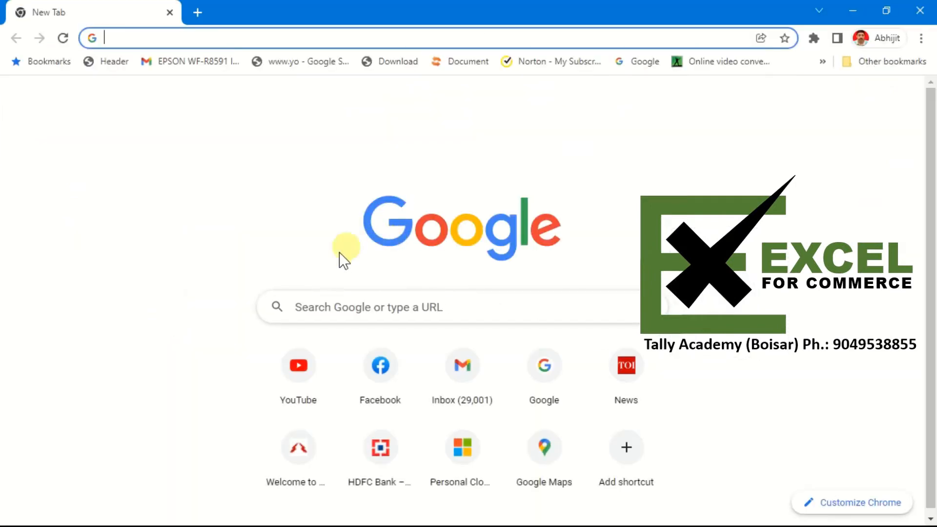
- Search Google for state code for gst
click(326, 318)
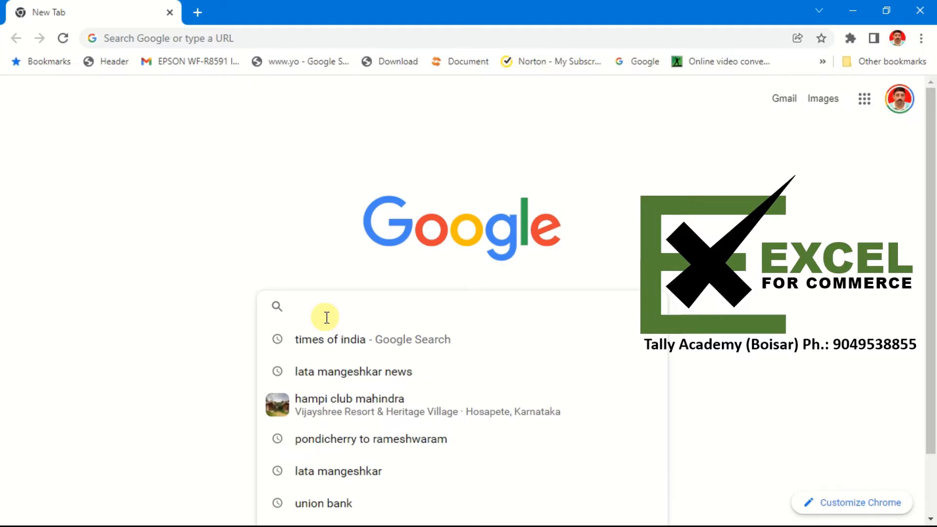
text(state)
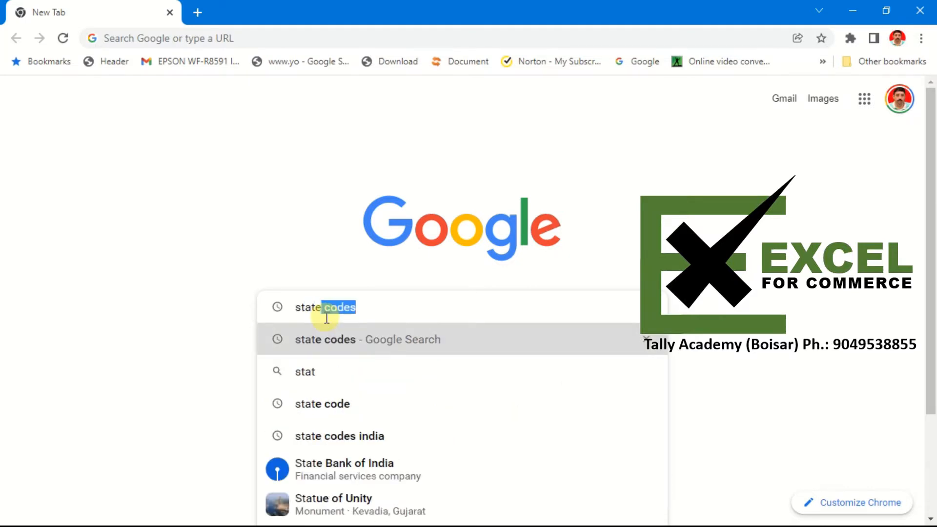
text( codes)
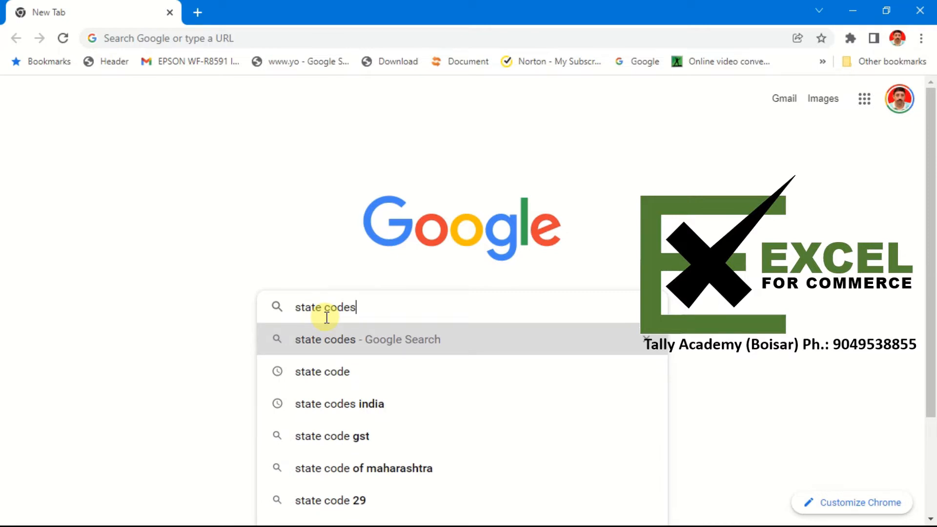
text(s)
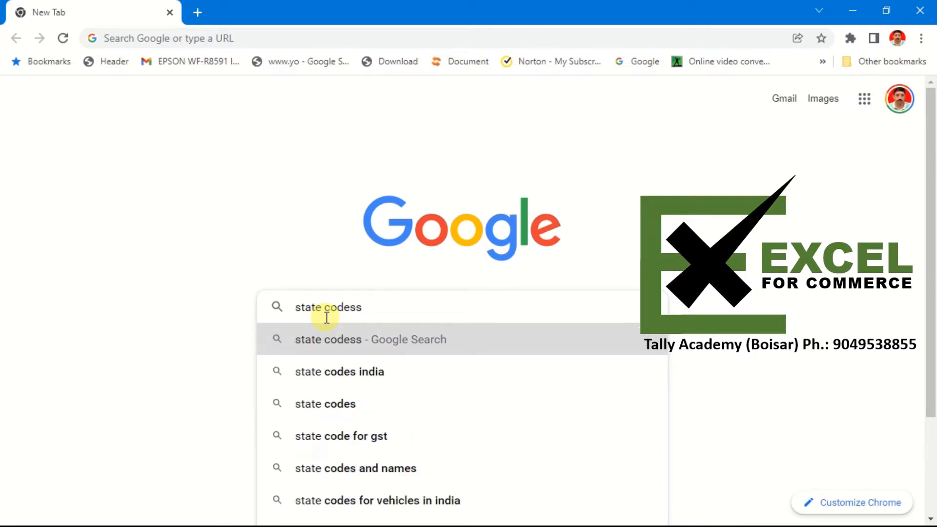
click(341, 437)
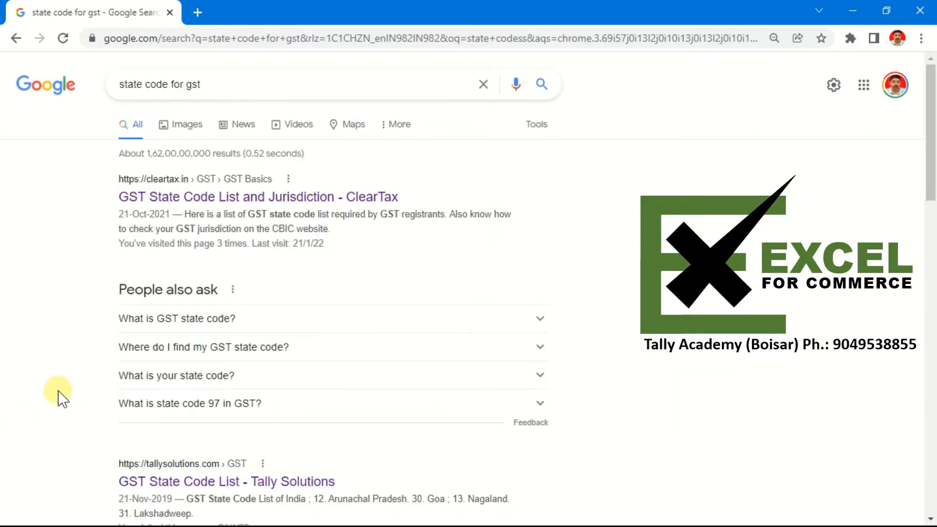
- Open the Zoho Books Valid GST State Codes result and scroll through its state code tables
scroll(57, 390, down, 8)
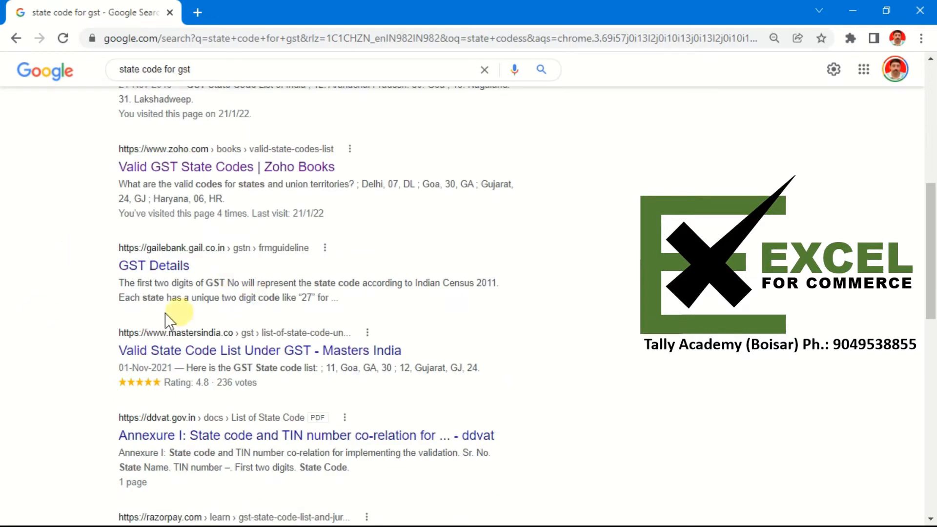
click(182, 177)
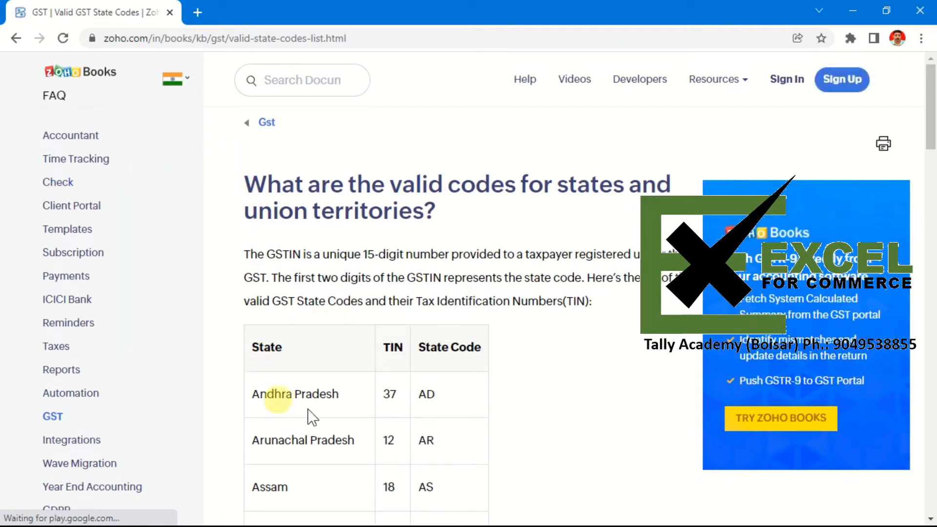
scroll(243, 401, down, 9)
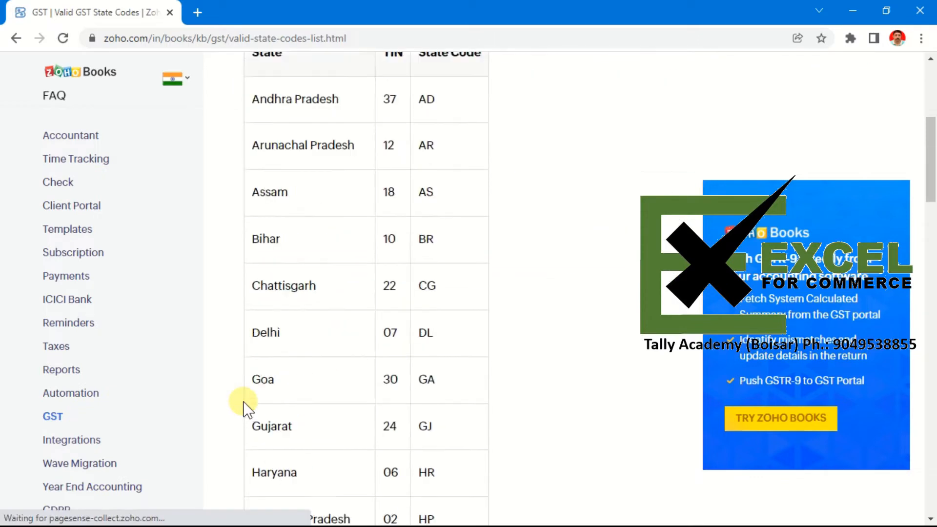
scroll(243, 401, down, 13)
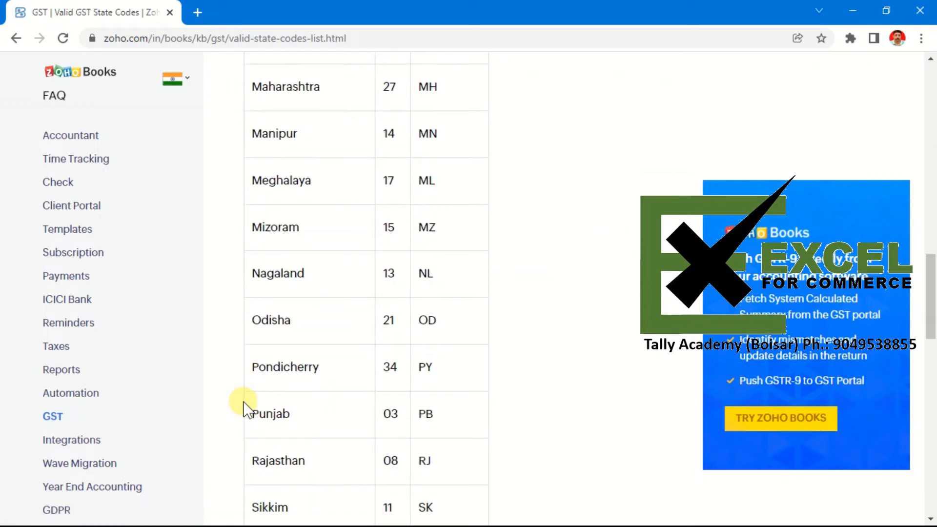
scroll(243, 401, down, 17)
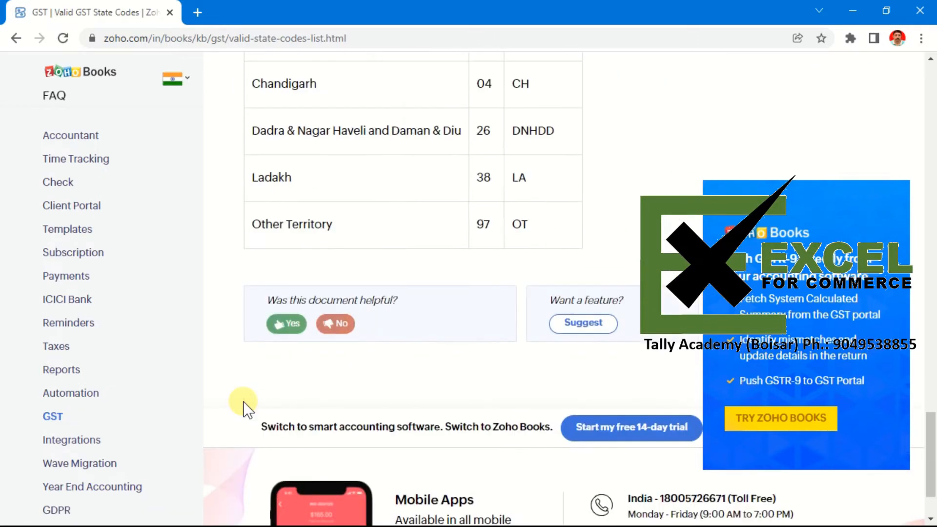
scroll(243, 402, up, 3)
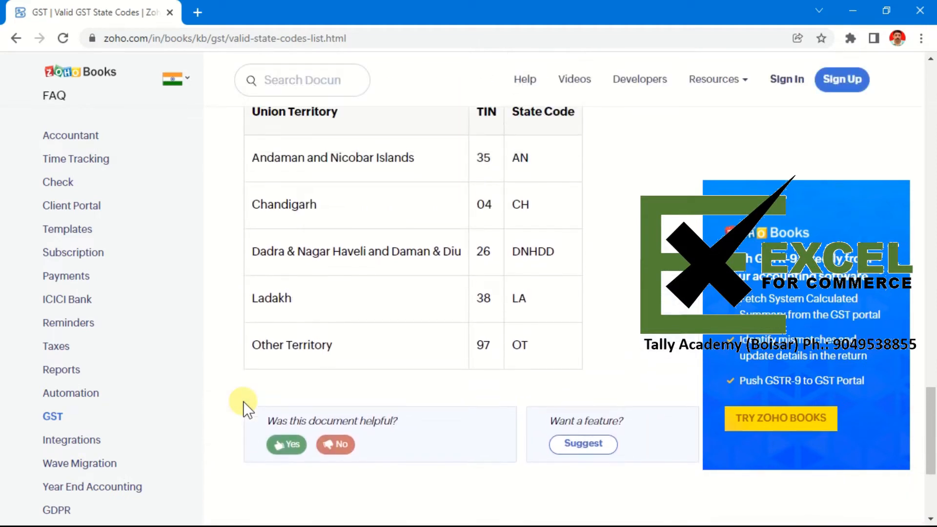
scroll(243, 401, up, 20)
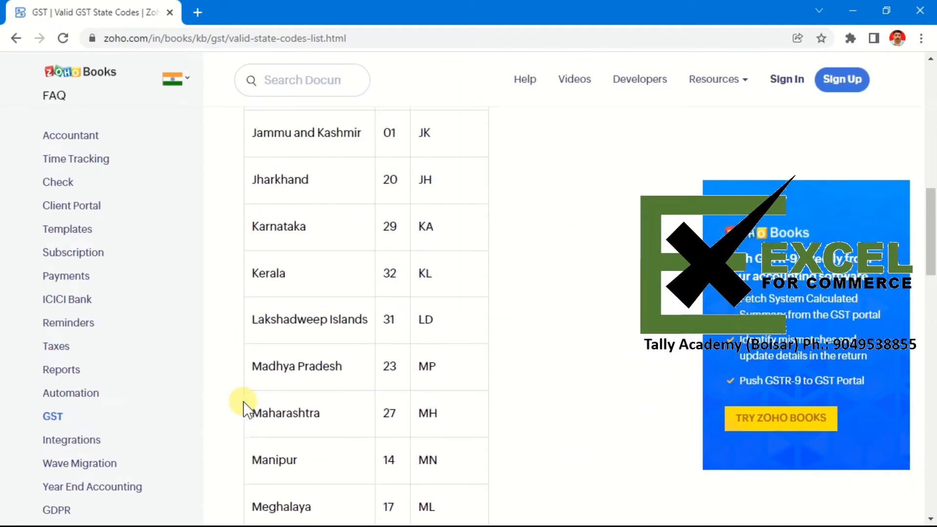
scroll(243, 401, up, 7)
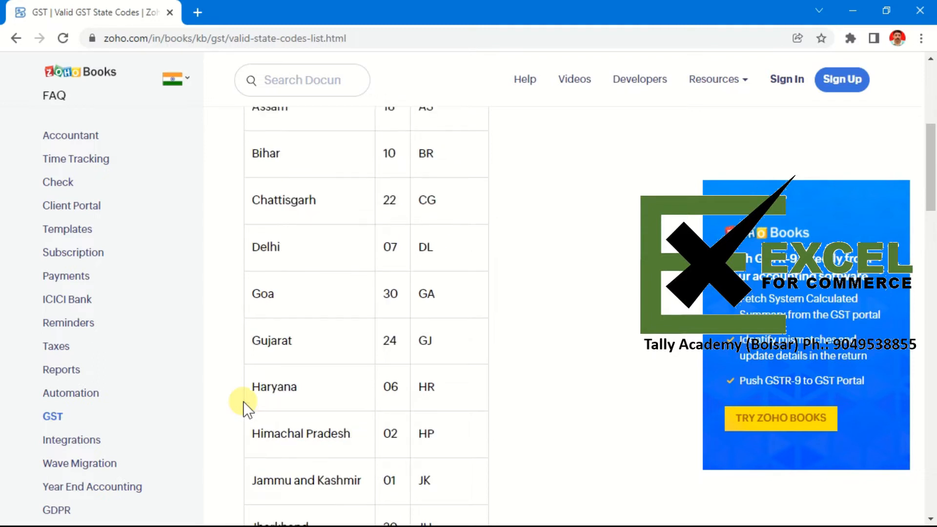
scroll(243, 401, up, 4)
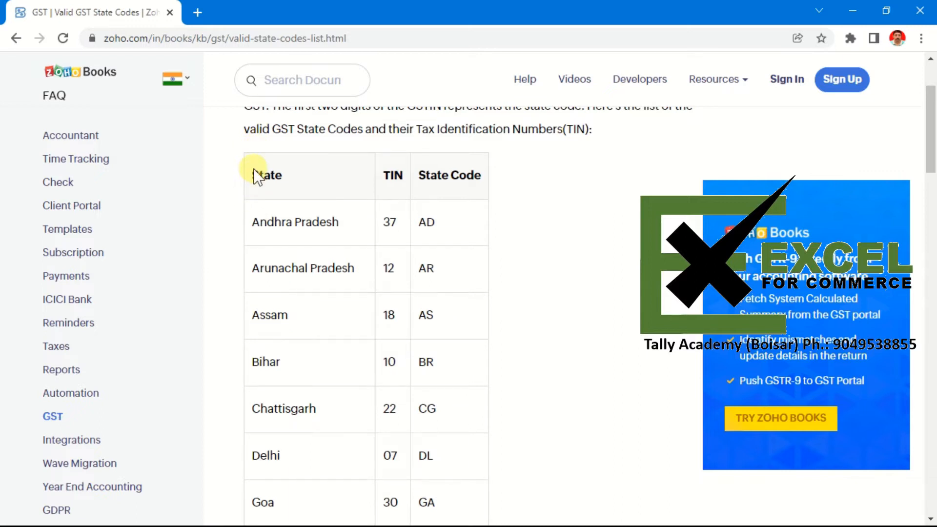
- Copy the state and union territory code tables, then return to Excel and add a new worksheet
drag(254, 168, 545, 384)
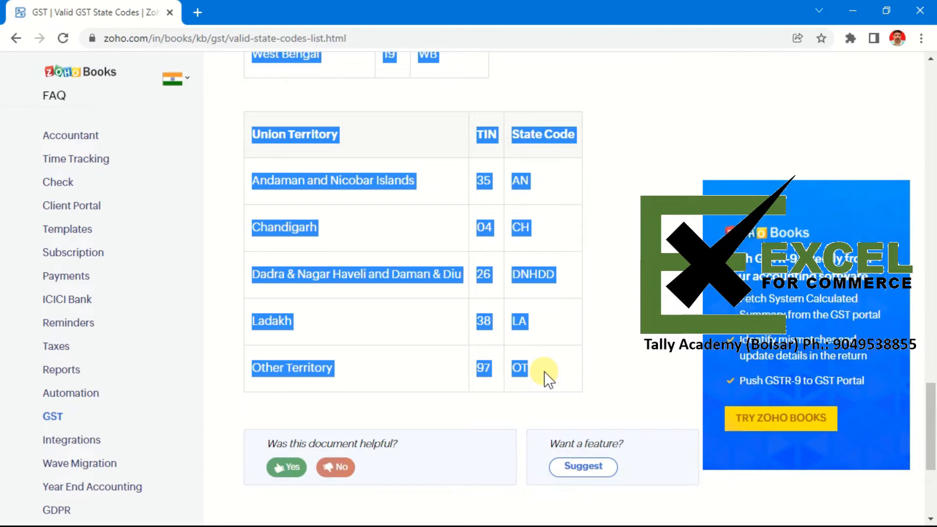
key(alt+Tab)
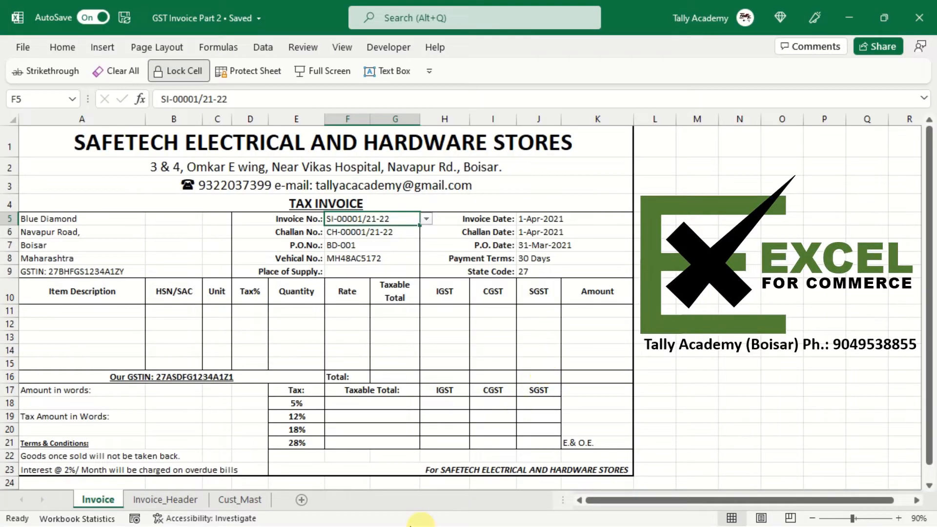
click(302, 501)
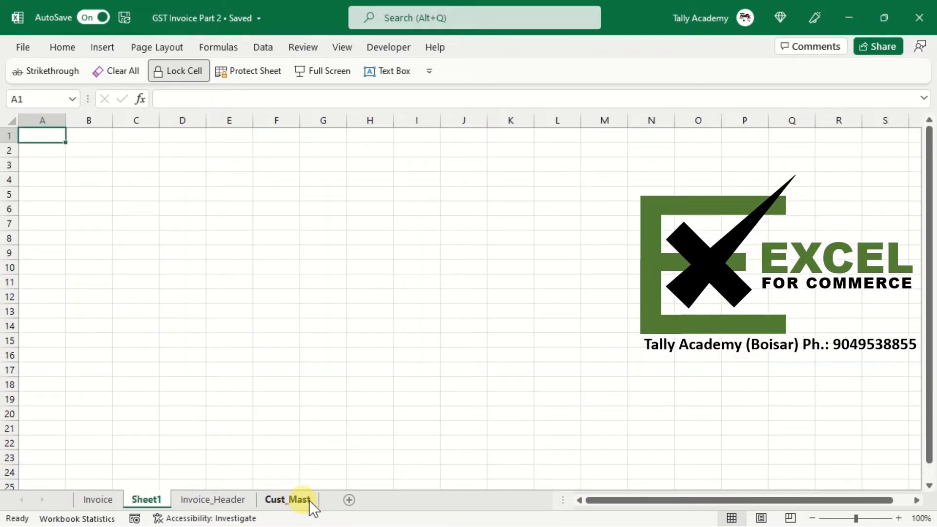
- Rename the new worksheet to State_Codes
double_click(150, 502)
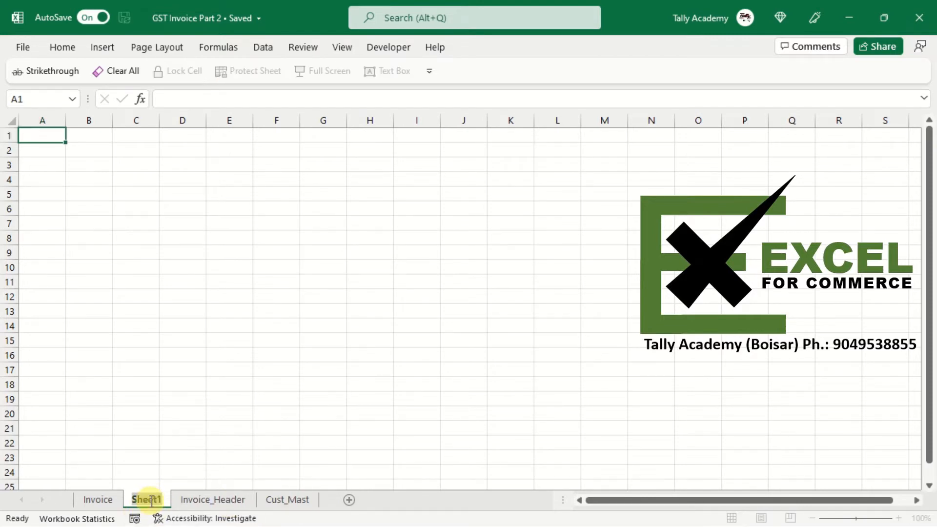
text(State)
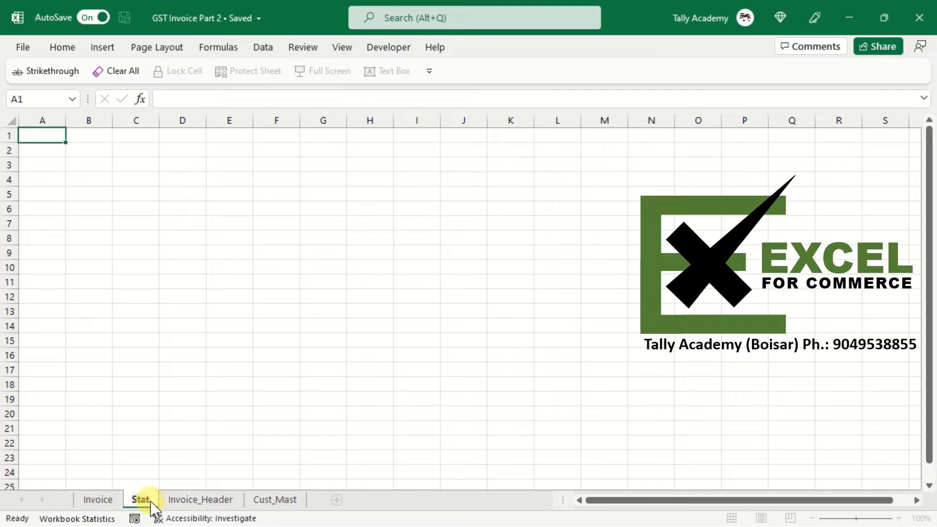
text(_C)
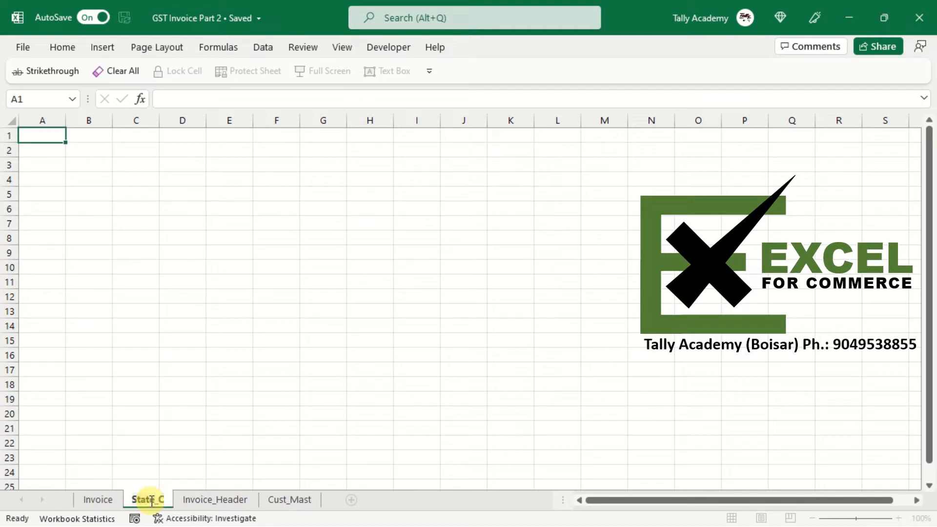
text(odes)
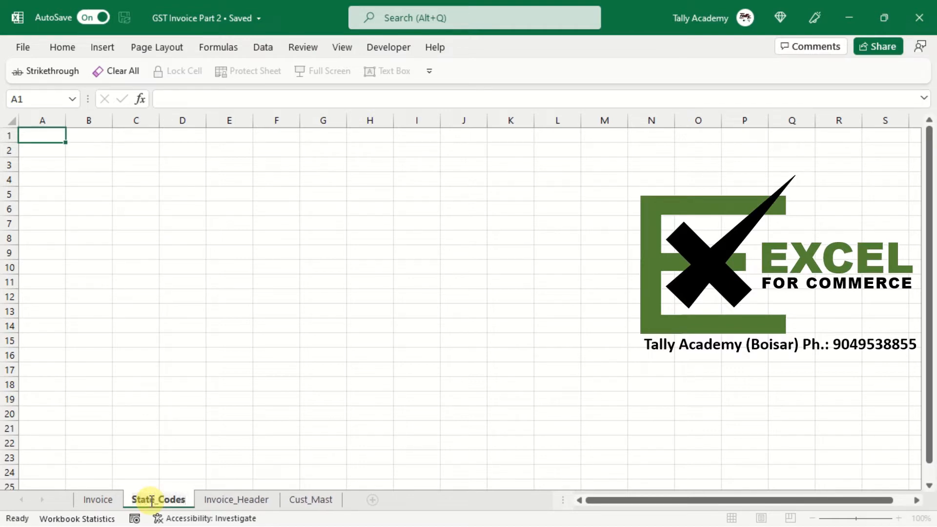
key(Return)
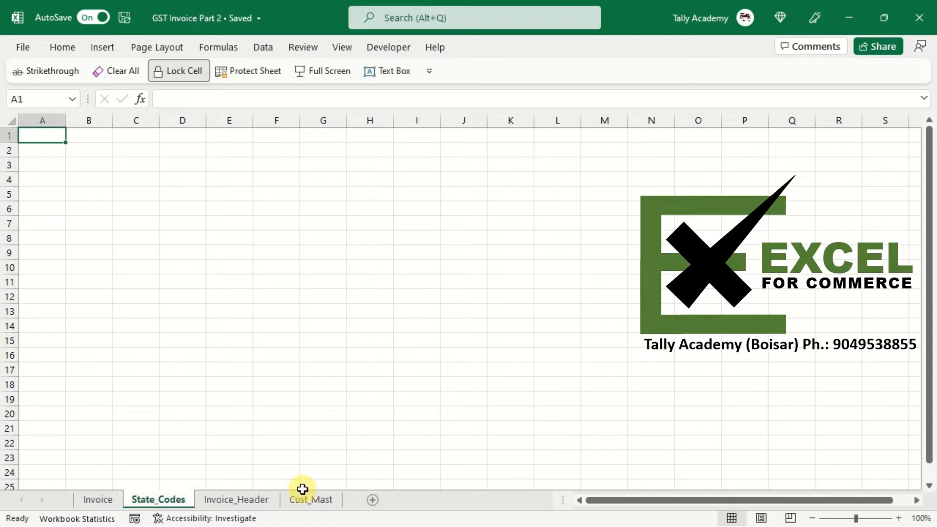
- Paste the copied state code table into A1 and autofit the column widths and row heights
key(ctrl+v)
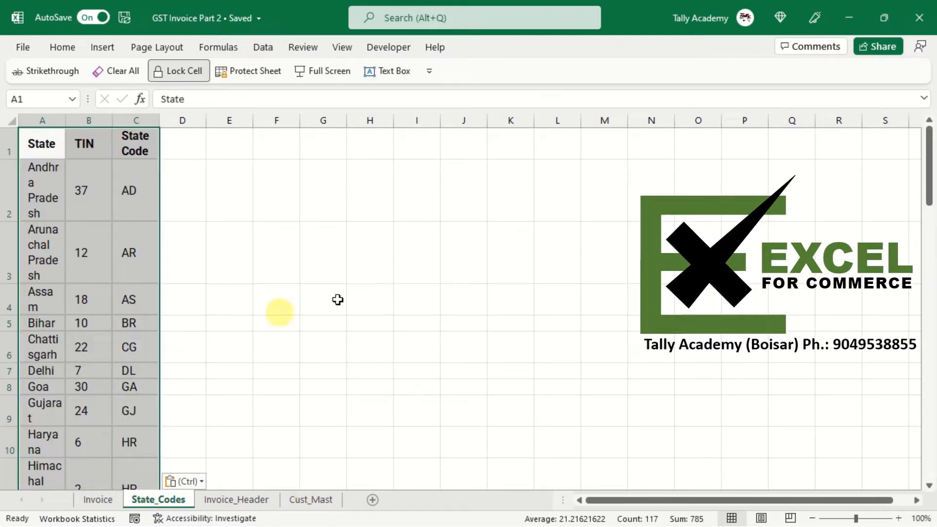
click(6, 115)
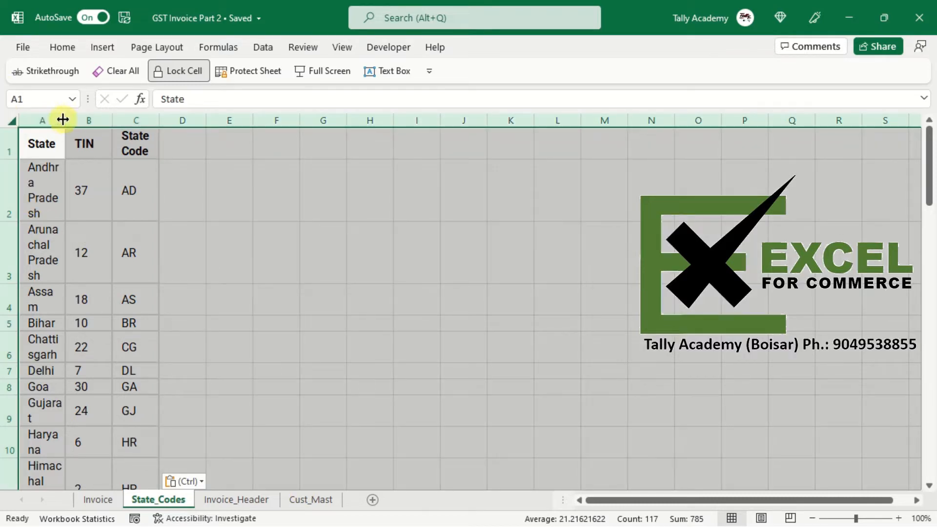
drag(63, 119, 233, 117)
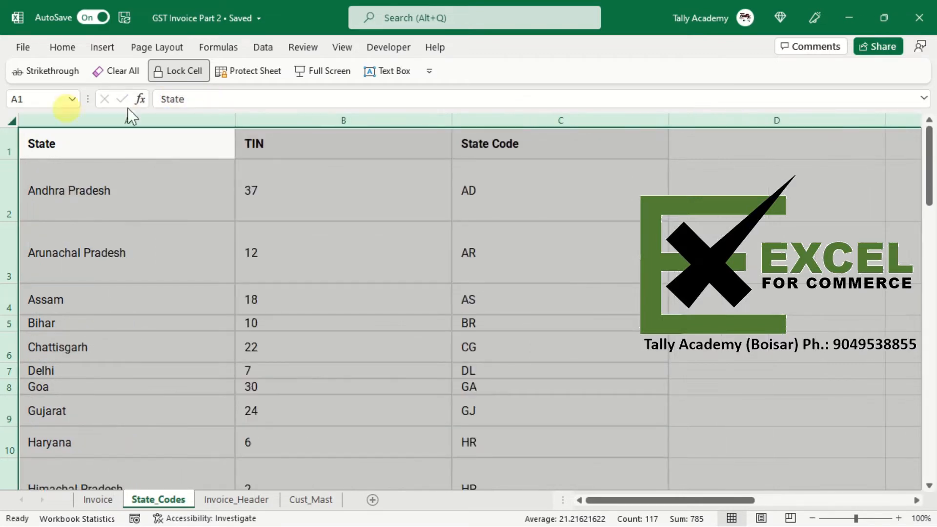
double_click(236, 112)
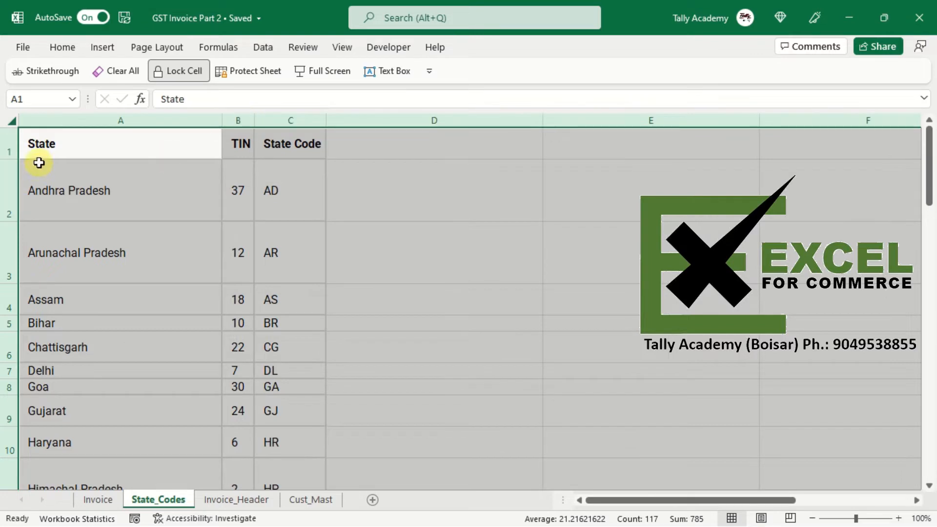
double_click(12, 162)
click(138, 325)
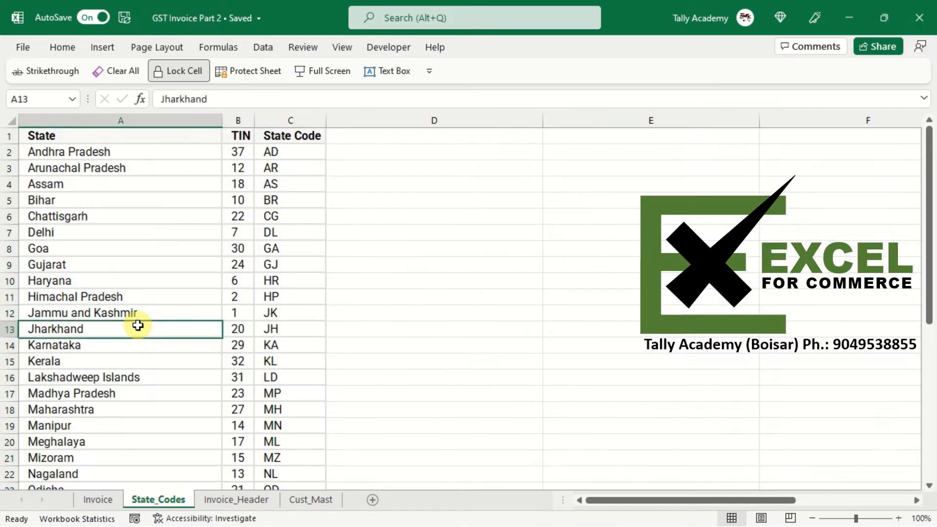
key(Down)
key(Down)
key(Down)
key(Down)
key(Down)
key(Down)
key(Down)
key(Down)
key(Down)
key(Down)
key(Down)
key(Down)
key(Down)
key(Down)
key(Down)
key(Down)
key(Down)
key(Down)
key(Down)
key(Down)
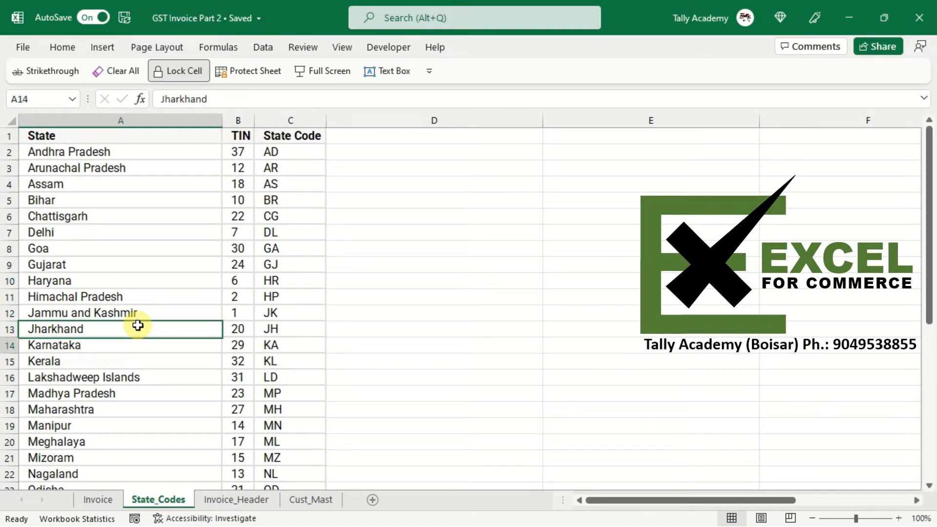
- Delete the repeated Union Territory header row from the pasted state code list
key(Down)
key(Down)
key(Down)
key(Down)
key(Down)
key(Down)
key(Down)
key(Down)
key(Down)
key(Down)
key(Down)
key(Down)
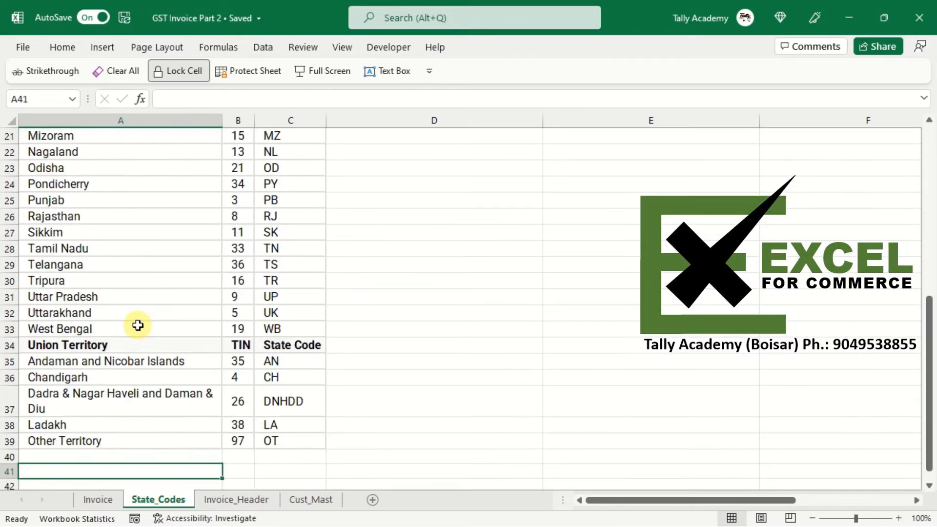
key(Up)
key(Up)
key(Up)
key(Up)
key(Up)
key(Up)
key(Up)
key(Up)
key(Up)
key(Up)
key(Up)
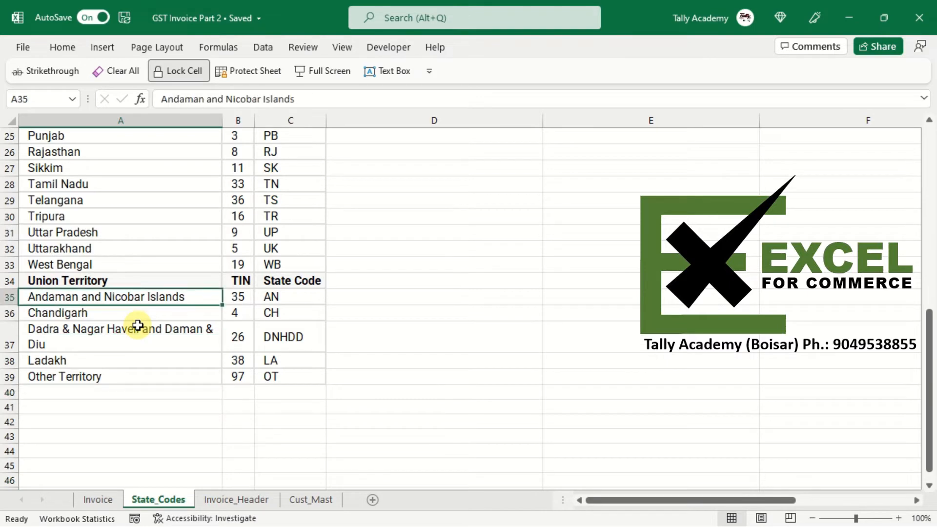
key(Up)
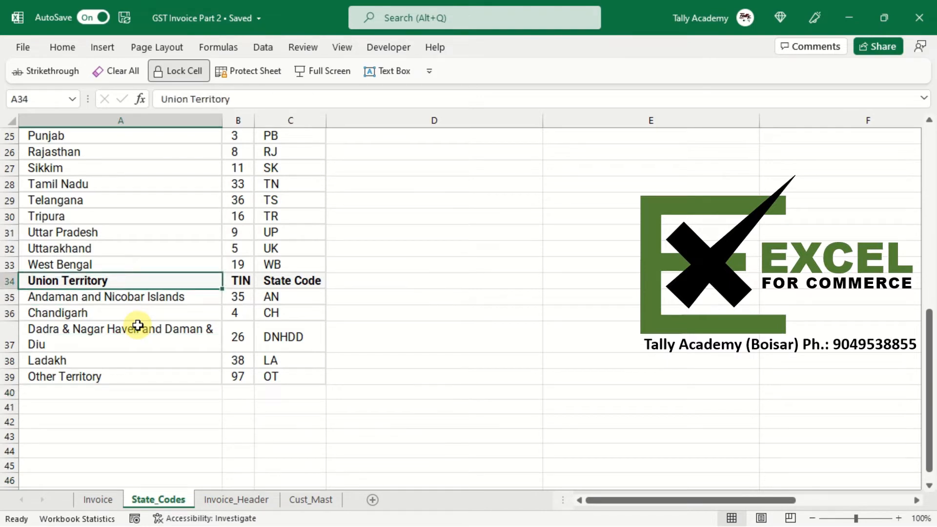
right_click(9, 279)
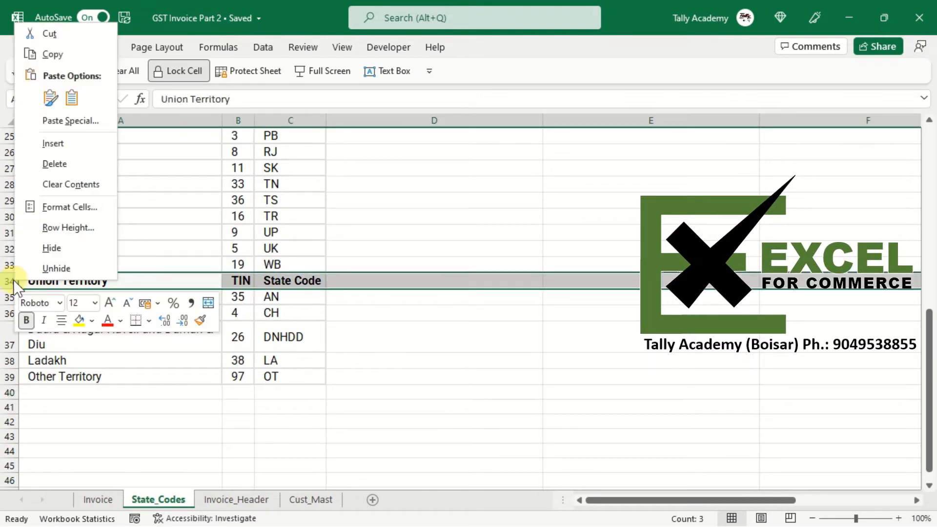
click(68, 168)
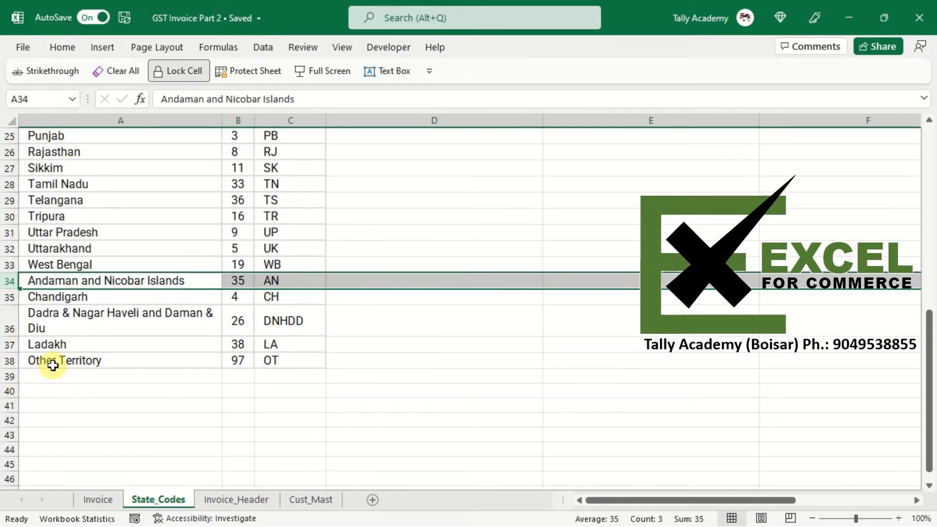
- Select the state names from A1 down to the last row and decrease their indent
click(52, 366)
key(Up)
key(Up)
key(Up)
key(Up)
key(Up)
key(Up)
key(Up)
key(Up)
key(Up)
key(Up)
key(Up)
key(Up)
key(Up)
key(Up)
key(Up)
key(Up)
key(Up)
key(Up)
key(Up)
key(Up)
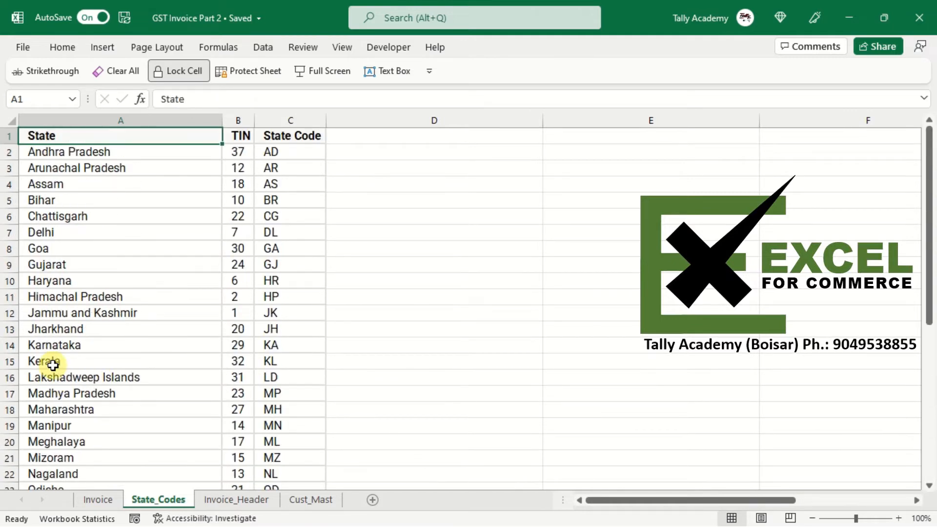
key(End)
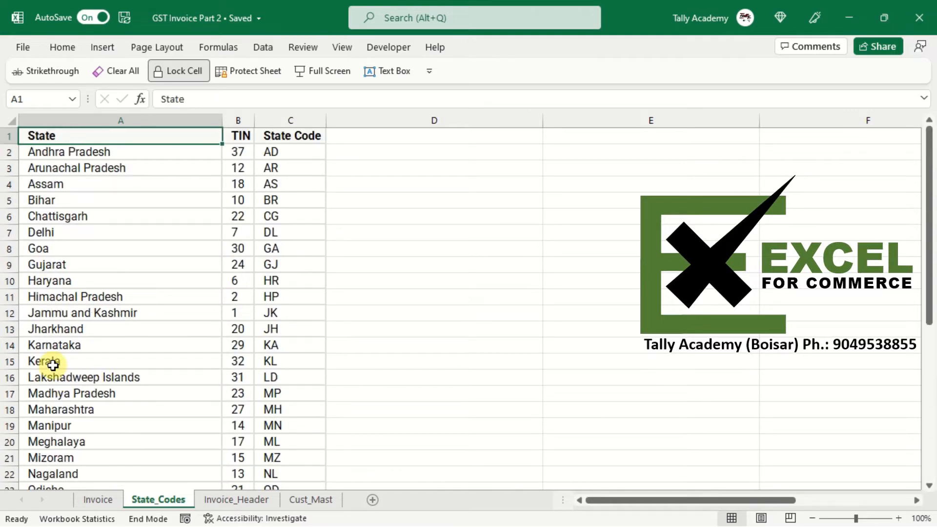
key(shift+Down)
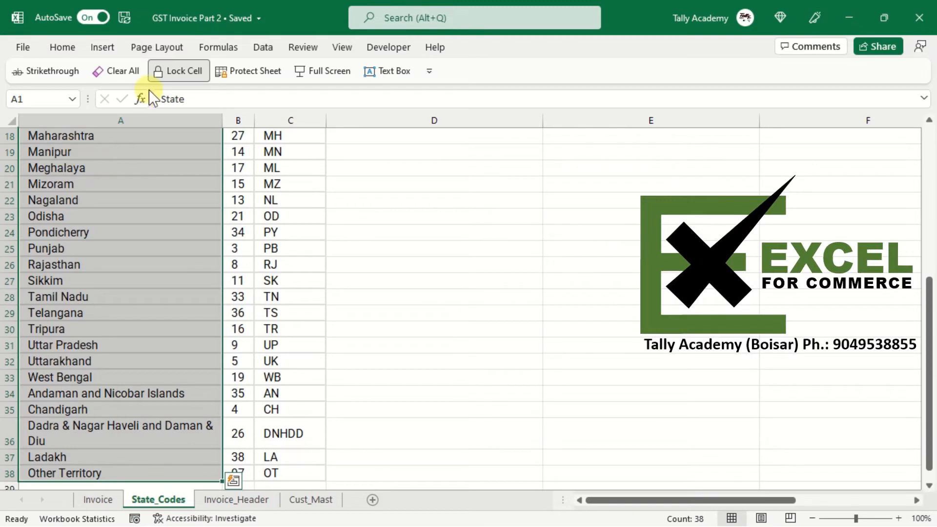
click(56, 45)
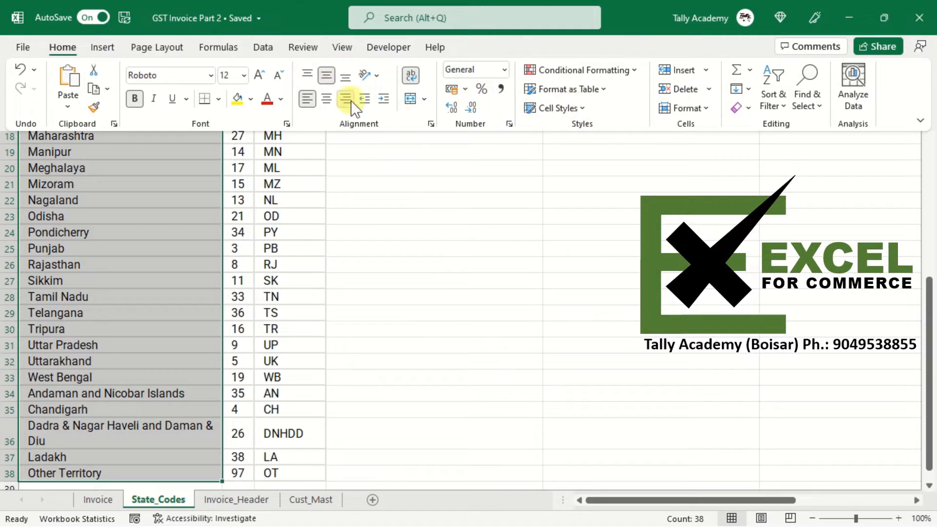
scroll(364, 100, up, 6)
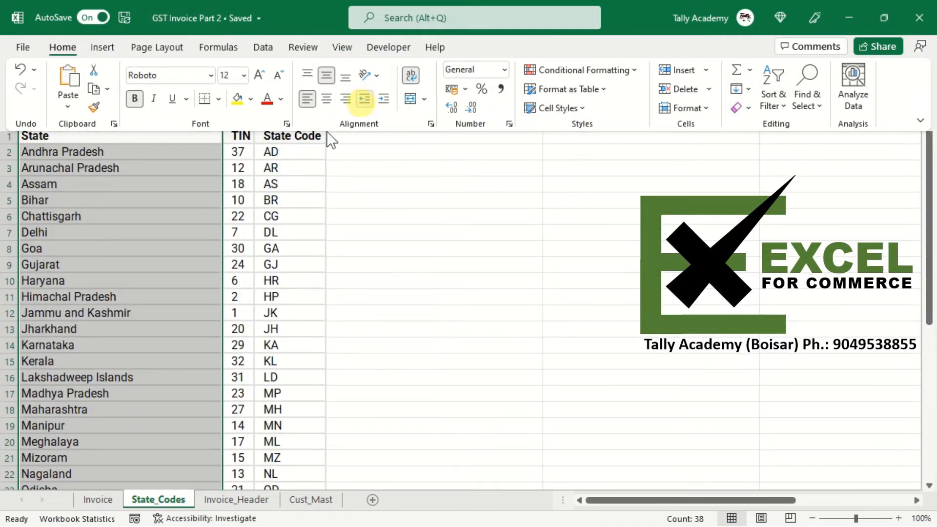
click(76, 228)
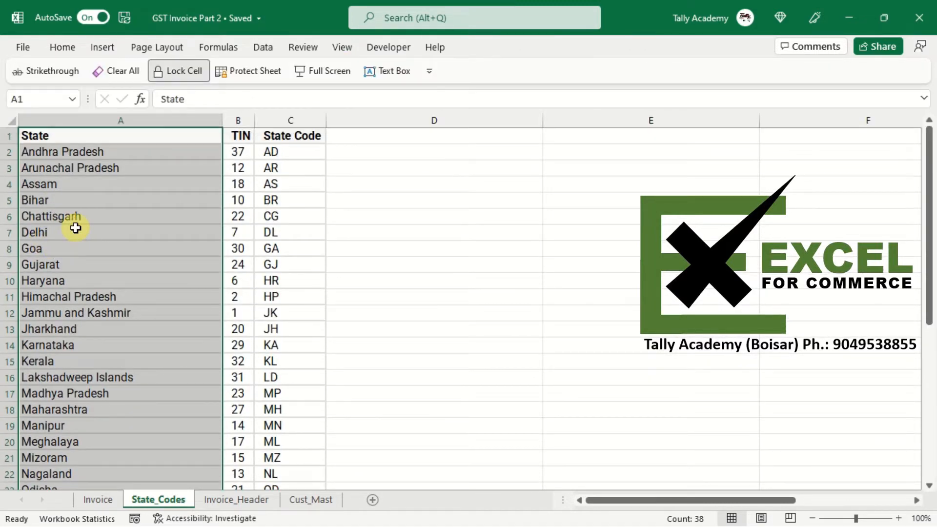
- Convert the state code range A1:C38 into a table with headers
key(Down)
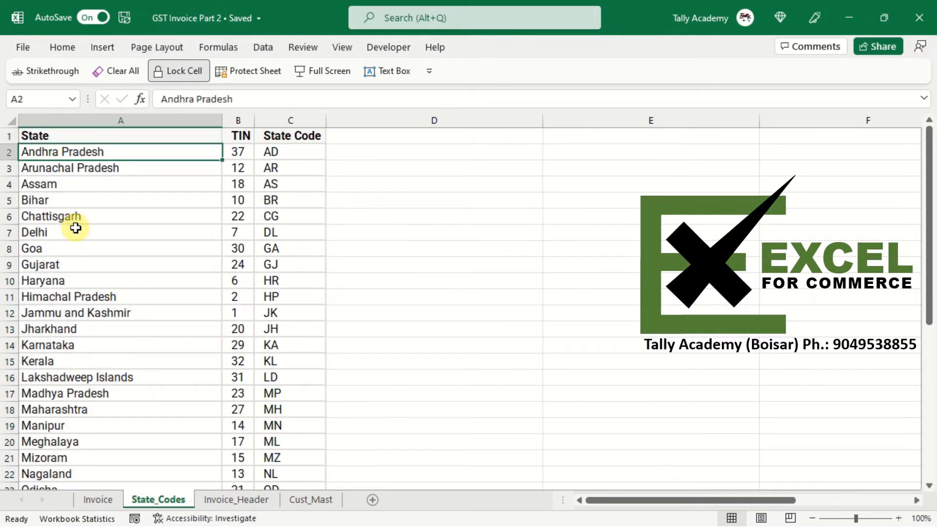
key(Right)
key(Left)
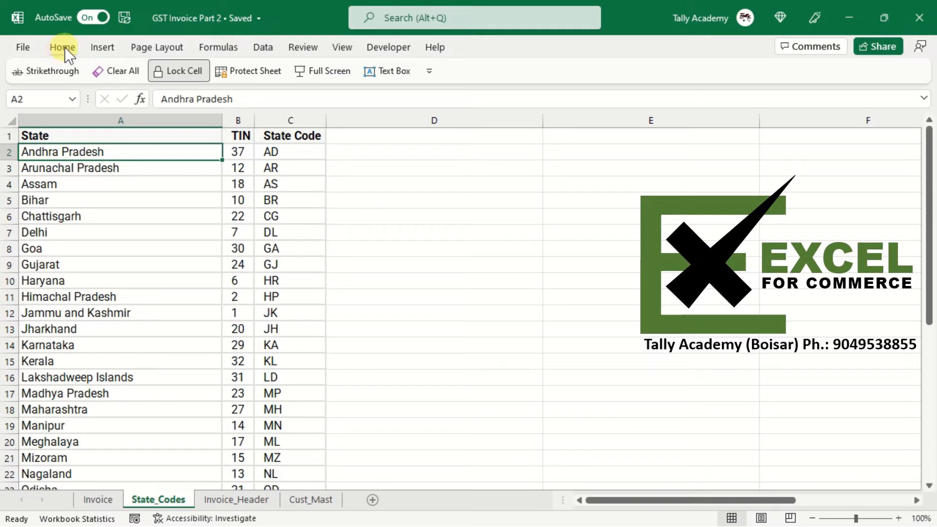
click(110, 49)
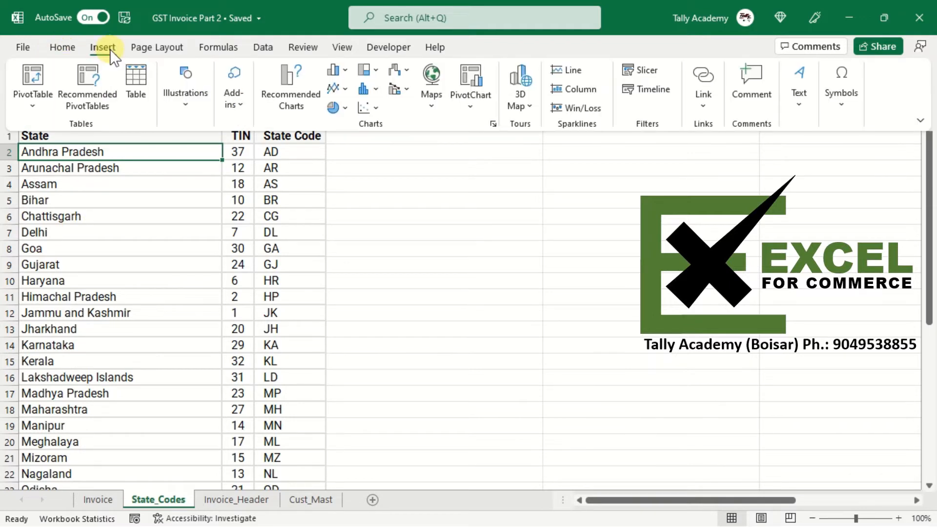
click(129, 86)
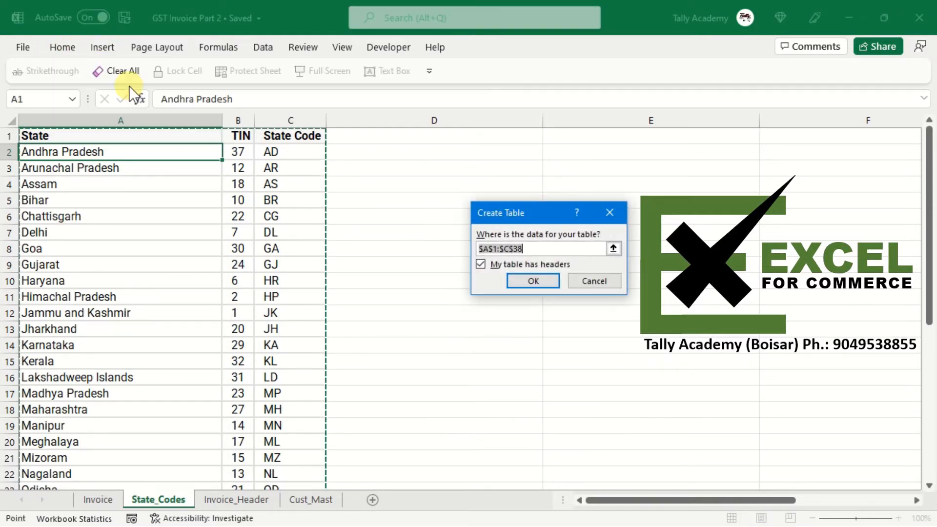
click(527, 280)
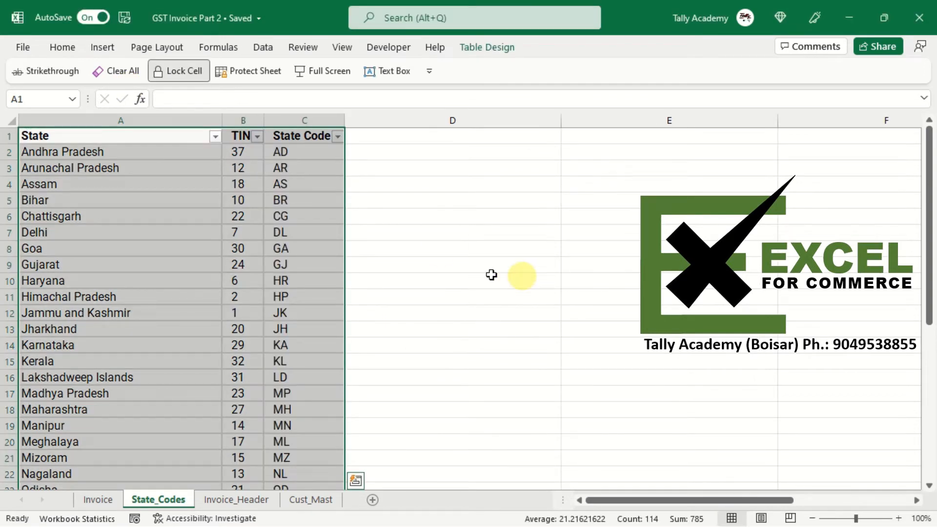
- Rename the new table to State_Codes
click(487, 45)
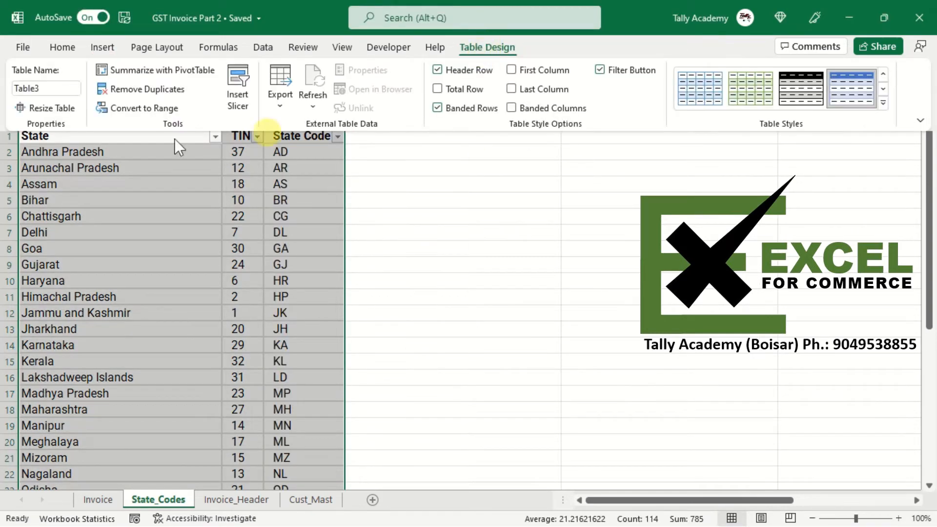
click(58, 89)
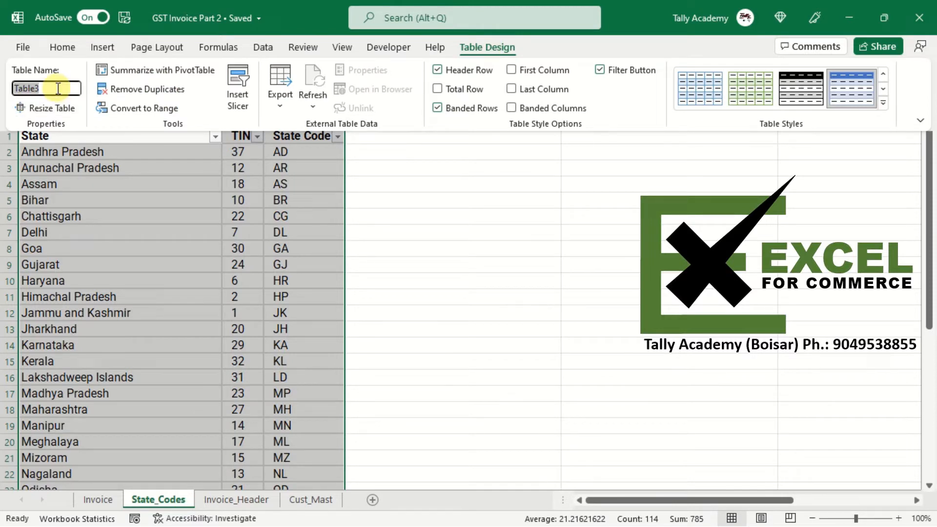
text(State_Codes)
key(Return)
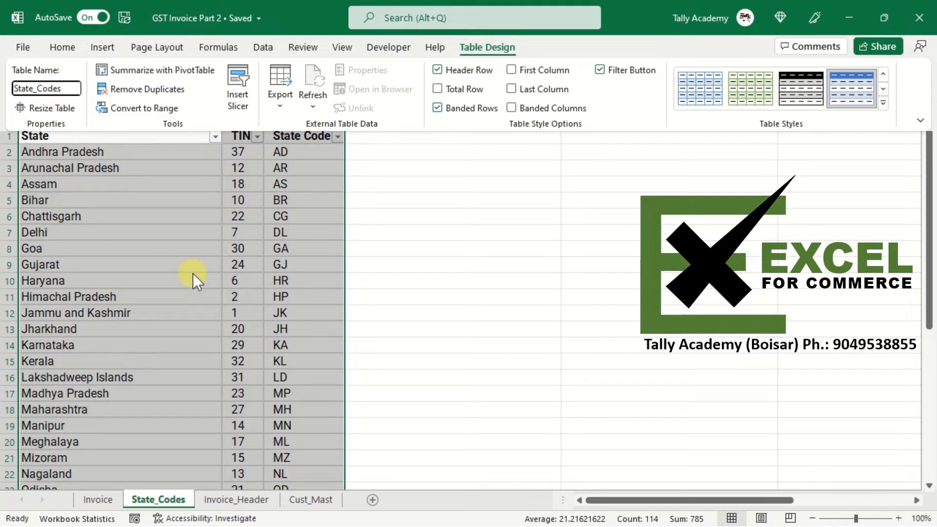
key(Return)
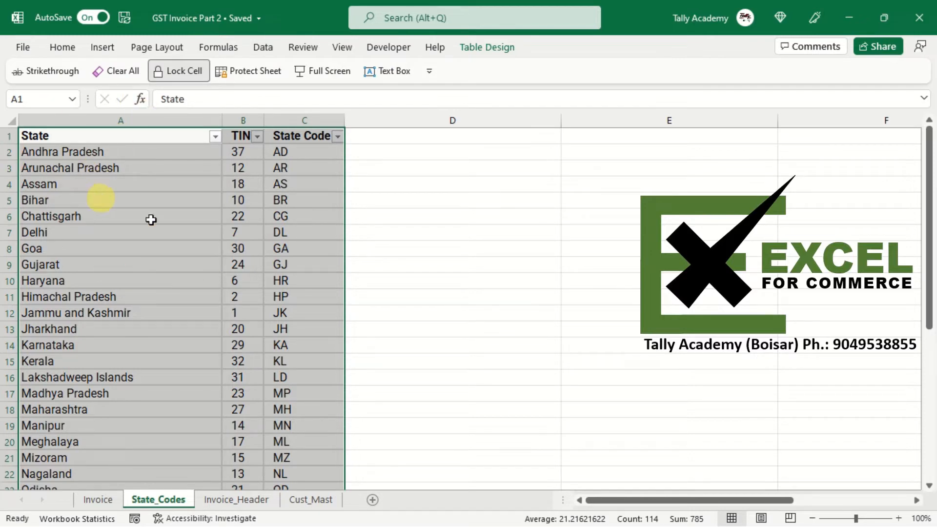
- Review the TIN values in the table's rows
click(236, 154)
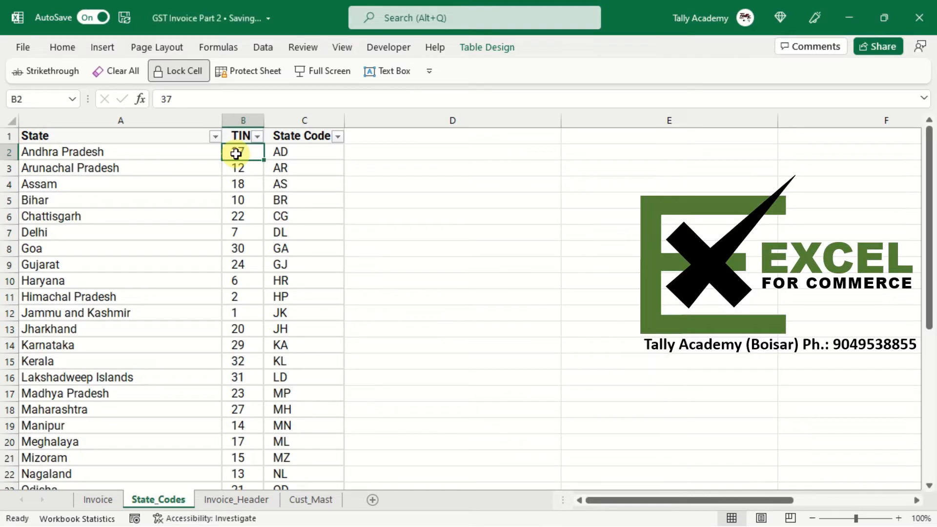
key(Down)
key(Down)
key(Down)
key(Down)
key(Down)
key(Down)
key(Down)
key(Down)
key(Down)
key(Down)
key(Down)
key(Down)
key(Down)
key(Down)
key(Down)
key(Down)
key(Down)
key(Down)
key(Down)
key(Down)
key(Down)
key(Down)
key(Down)
key(Down)
key(Down)
key(Down)
key(Down)
key(Down)
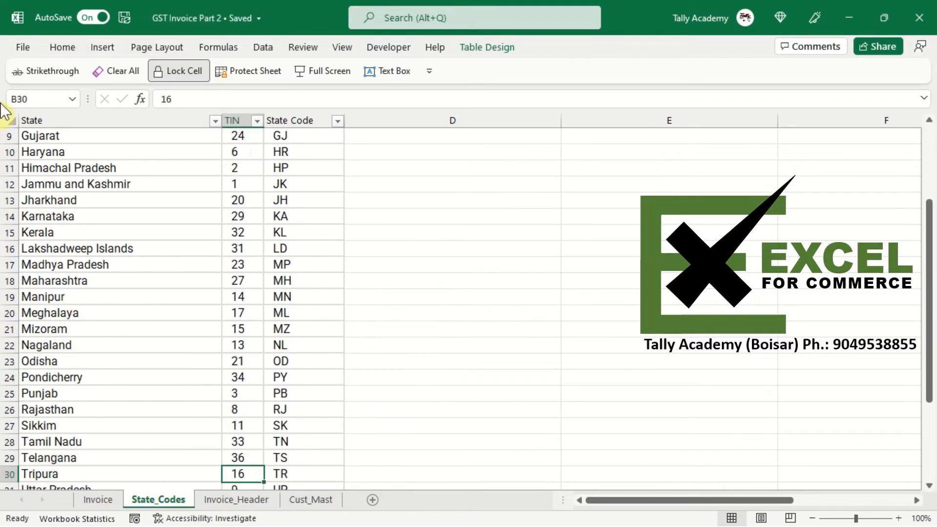
key(Up)
key(Up)
key(Up)
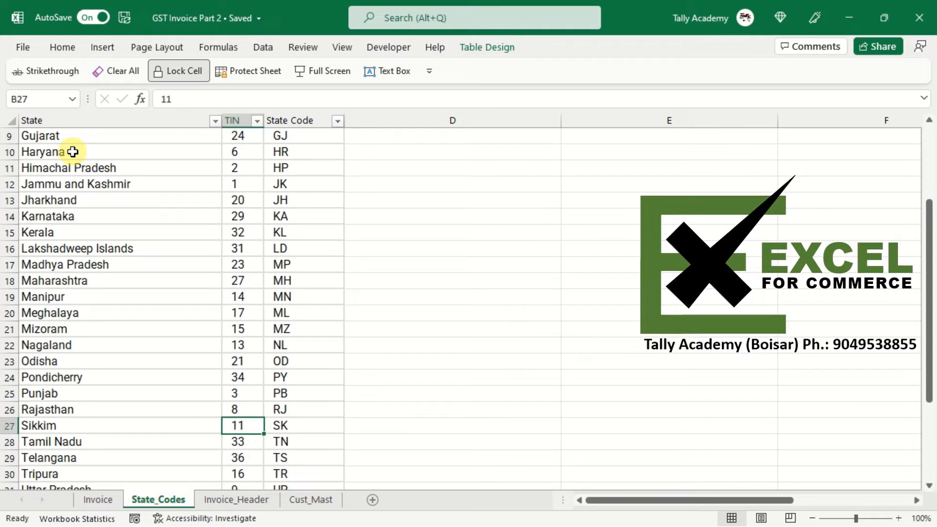
click(73, 152)
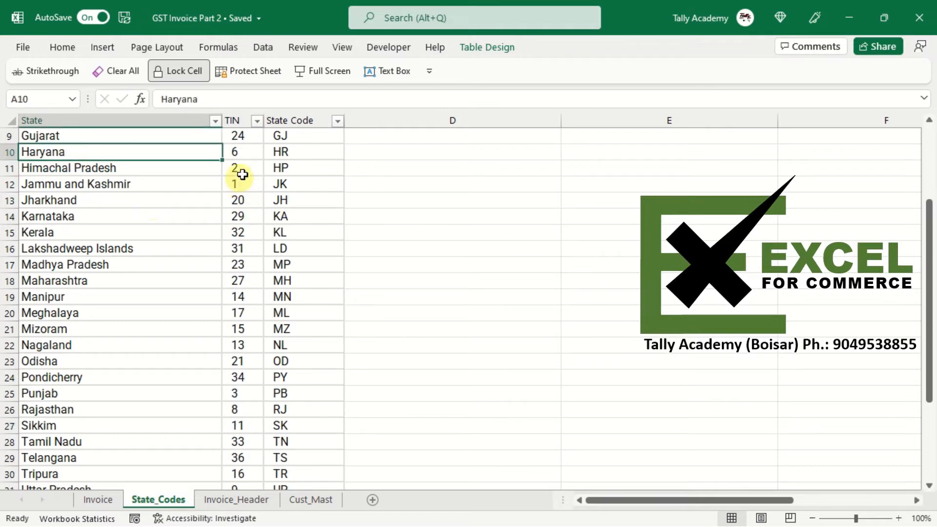
click(240, 152)
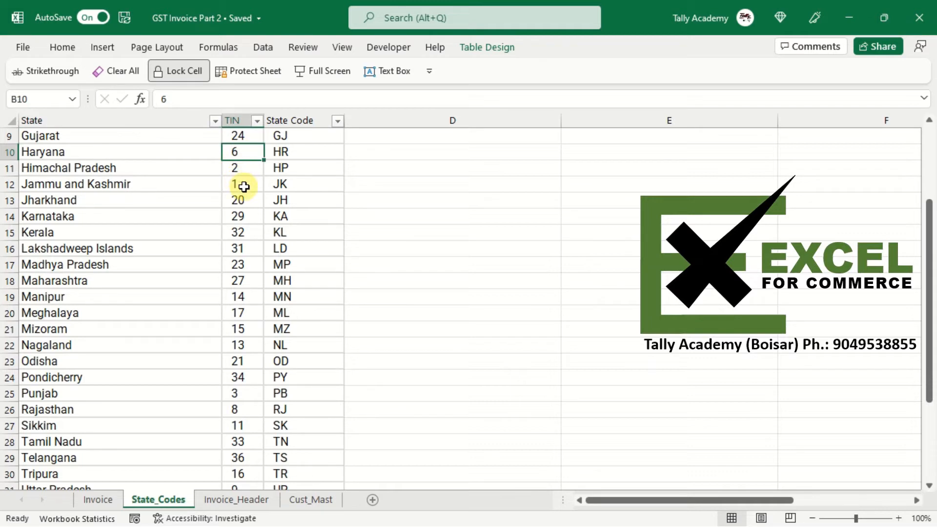
key(F2)
key(Escape)
- Enter the formula =B11/2 in D12 next to the table
click(456, 186)
text(=)
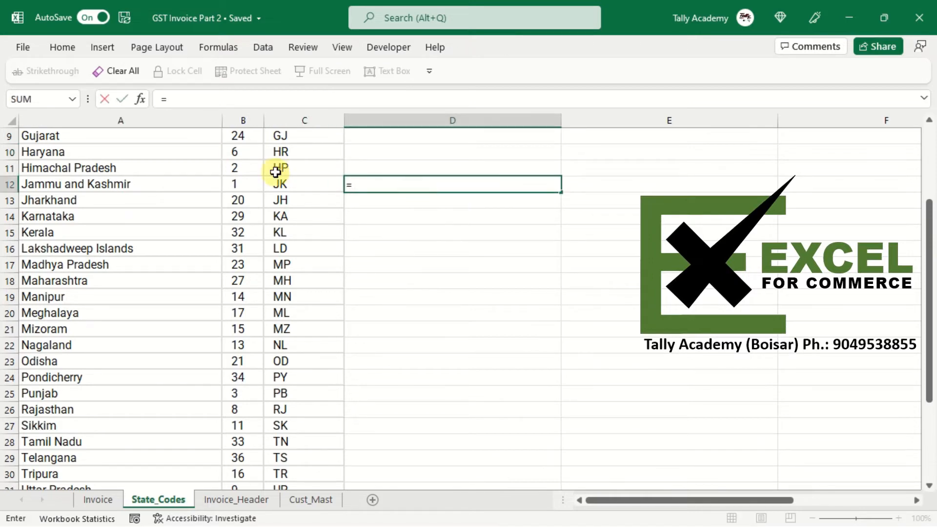
click(236, 169)
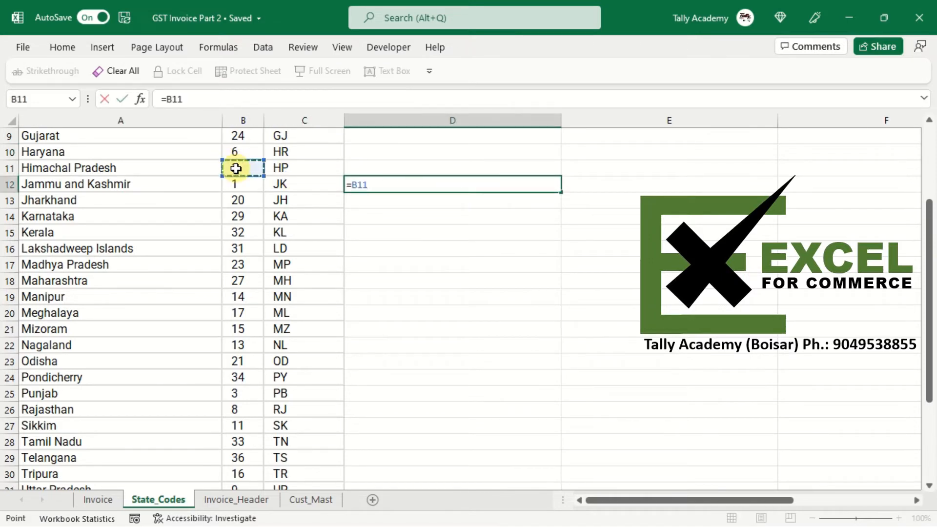
text(/2)
key(Return)
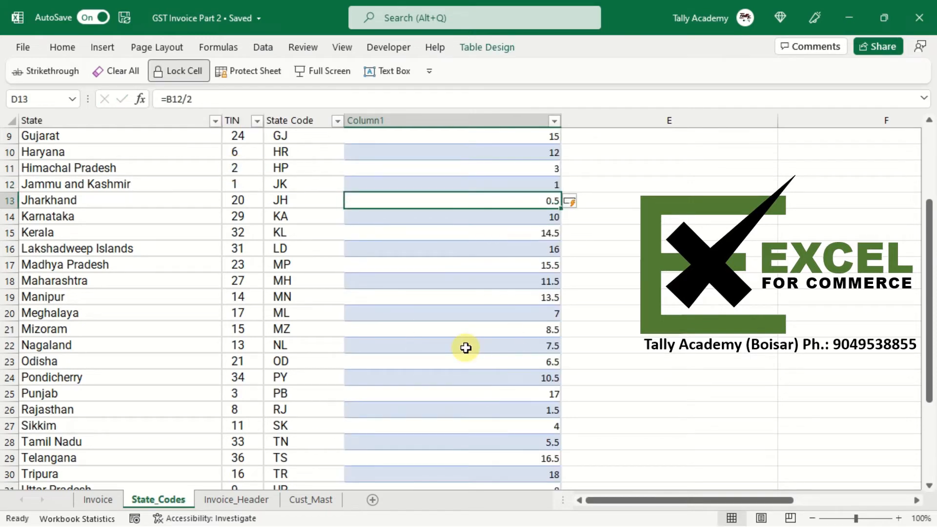
- Undo the calculated column fill and table expansion, then redo the expansion
key(ctrl+z)
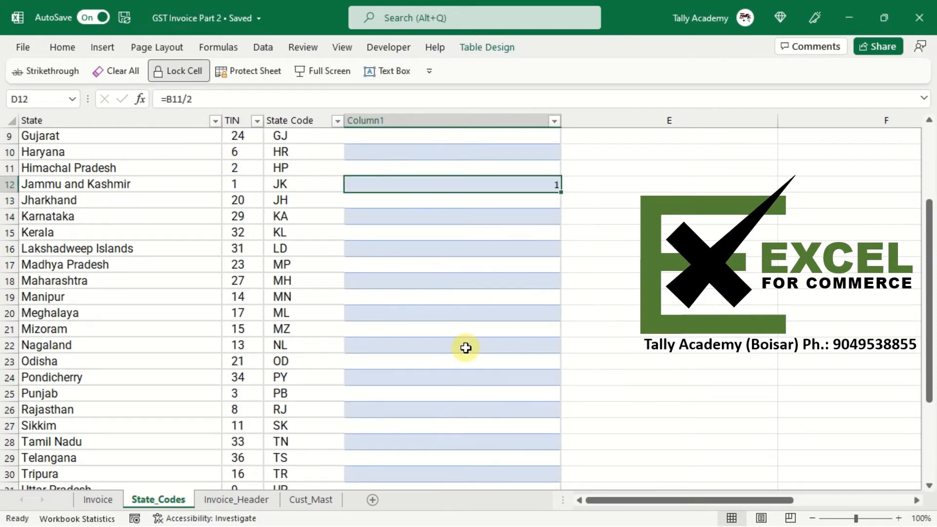
key(ctrl+z)
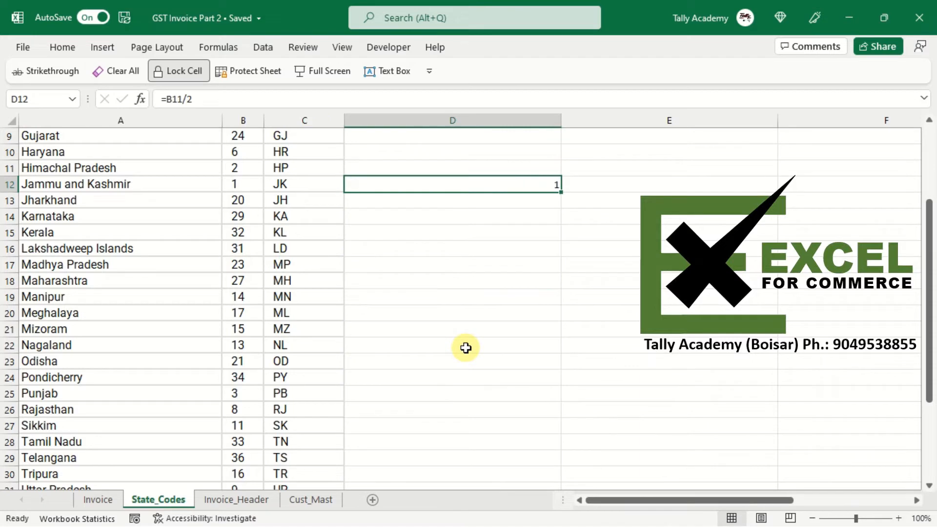
click(273, 403)
key(Page_Up)
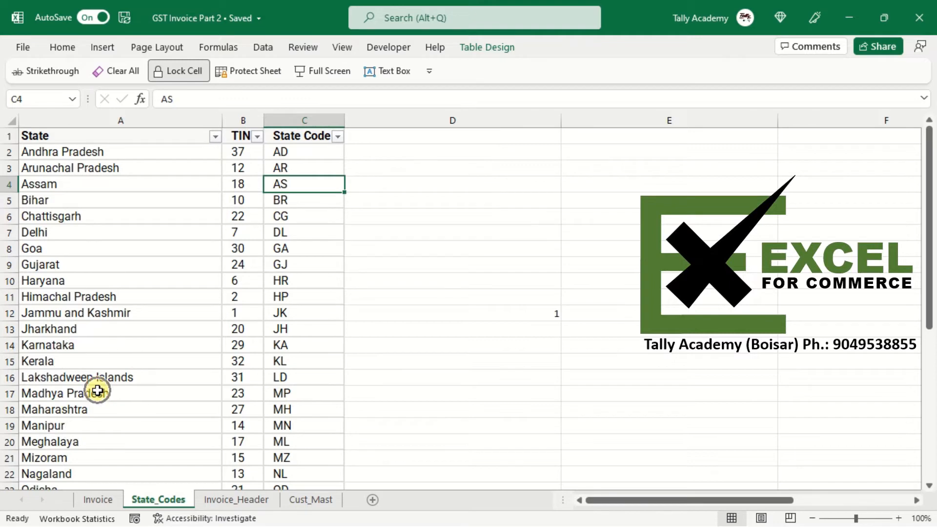
key(ctrl+y)
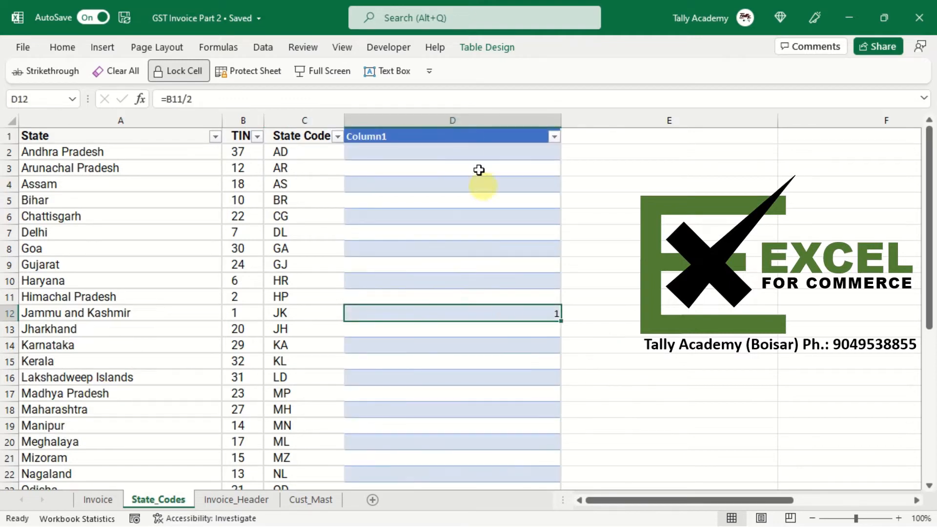
- Delete the added Column1 from the table in column D
click(434, 123)
key(shift+F10)
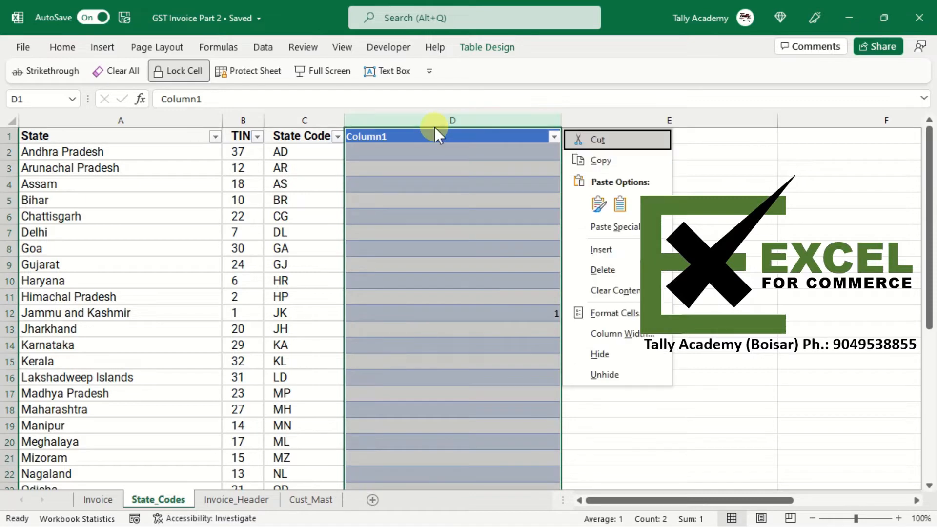
click(605, 266)
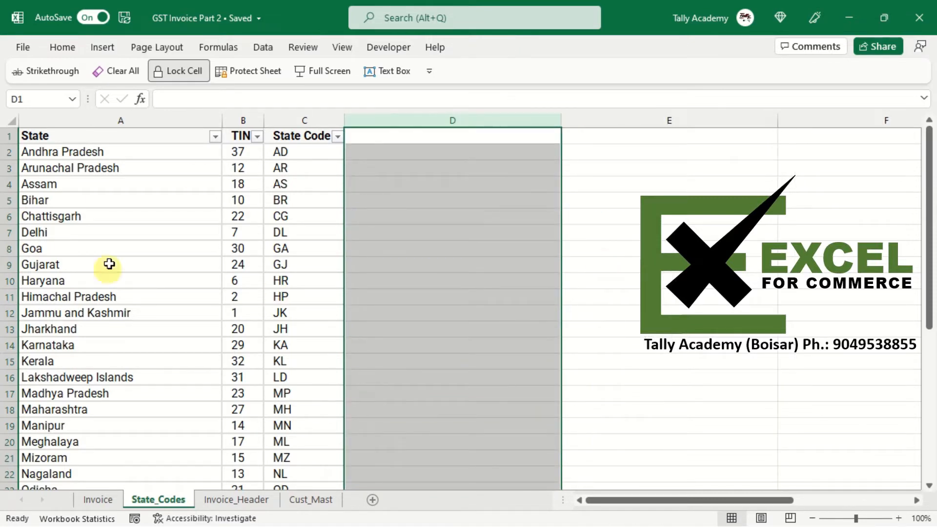
- Start an XLOOKUP in the Place of Supply cell that looks up J9 in the State_Codes[TIN] column
click(243, 184)
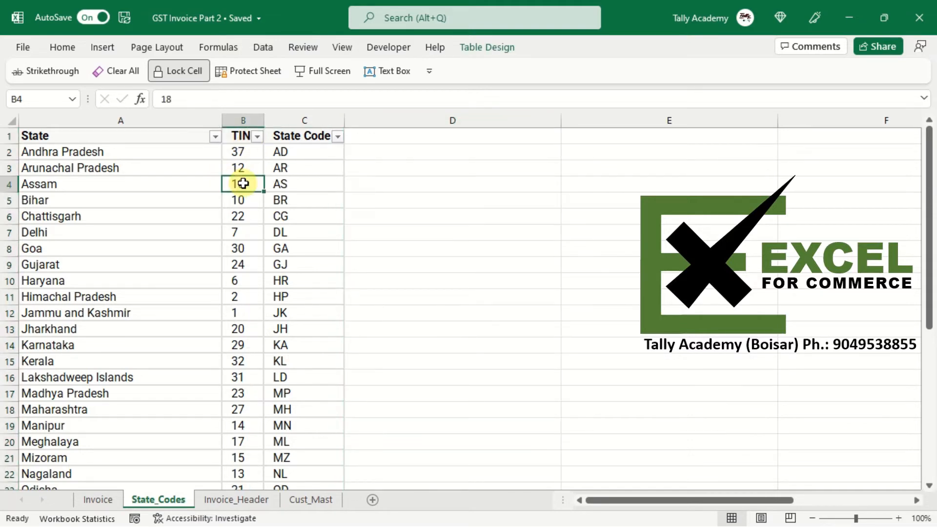
click(83, 200)
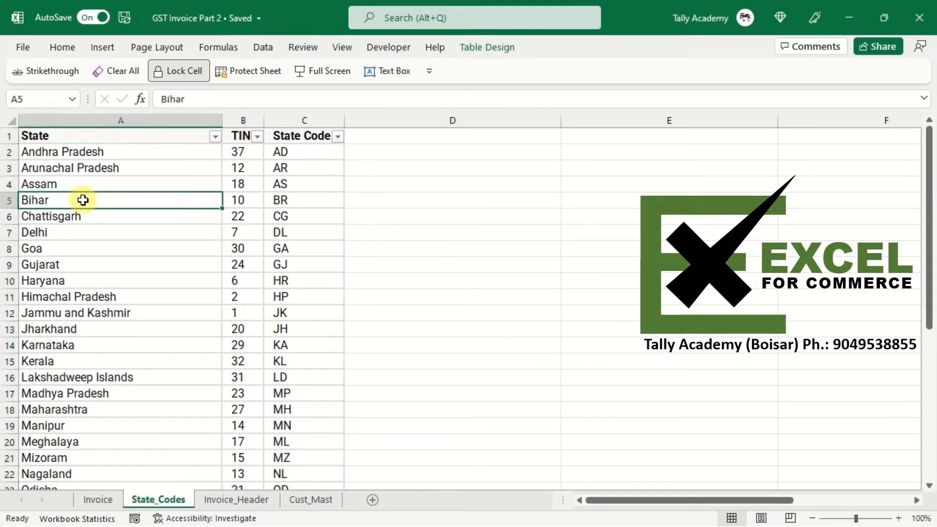
click(248, 205)
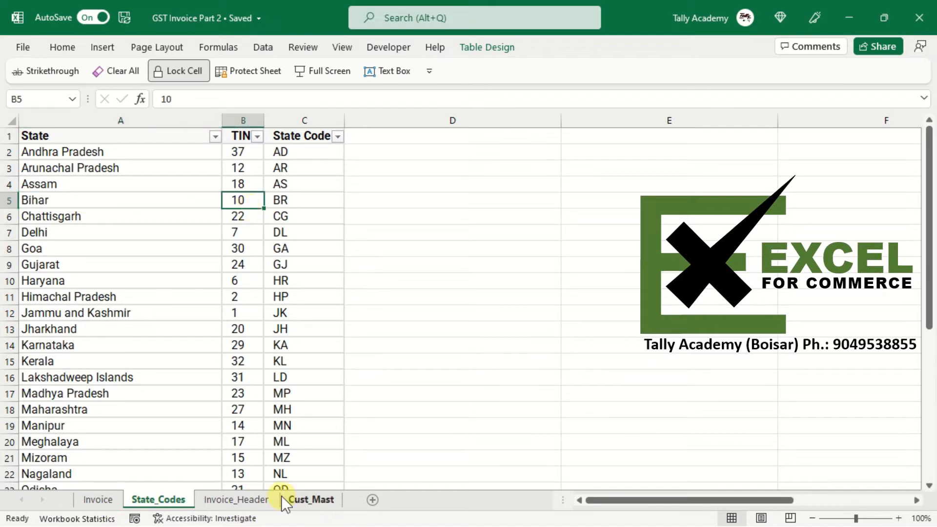
click(109, 499)
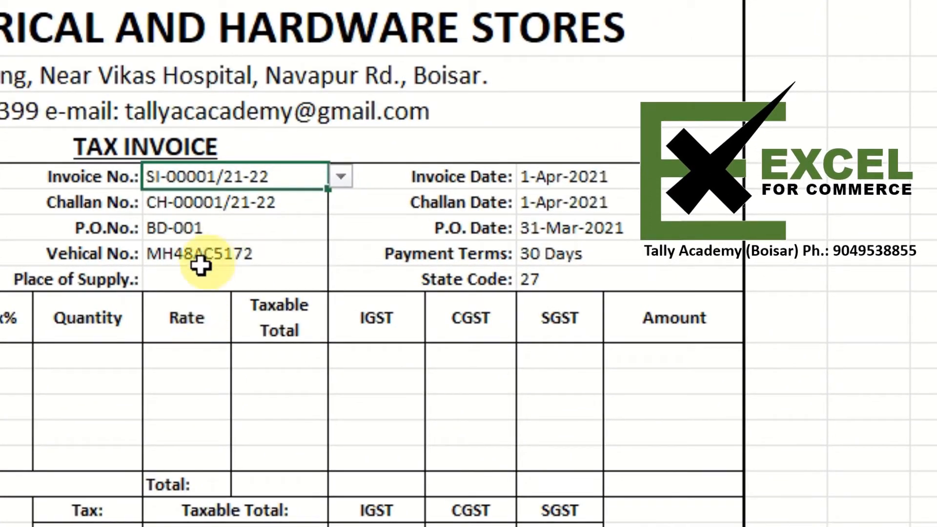
click(181, 280)
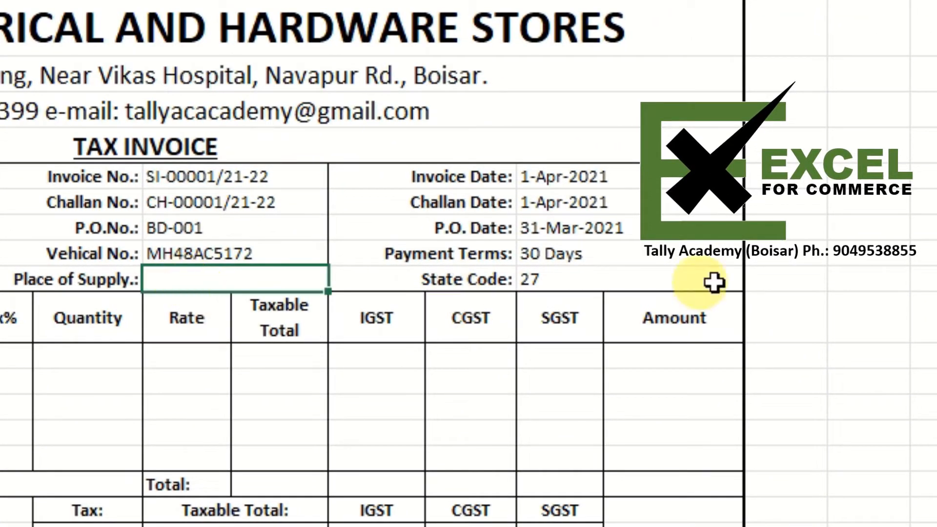
text(=xlo)
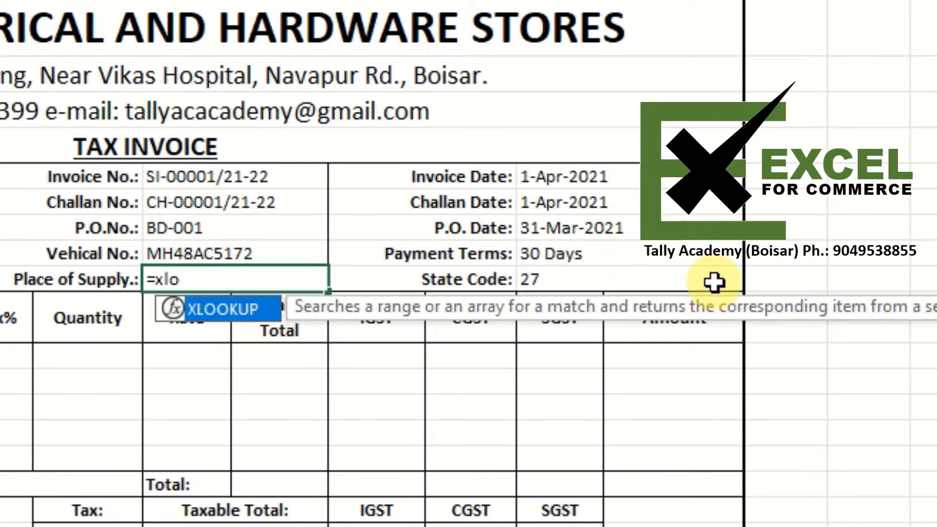
key(Tab)
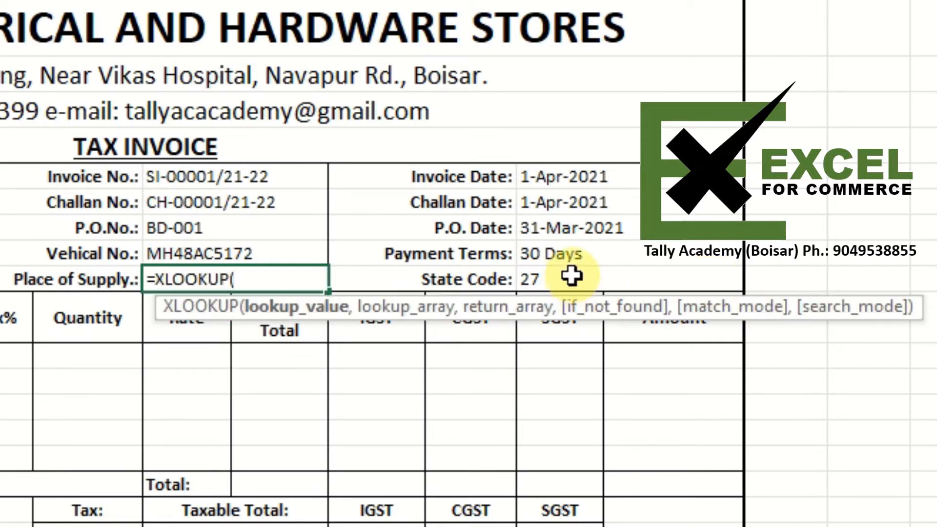
click(556, 275)
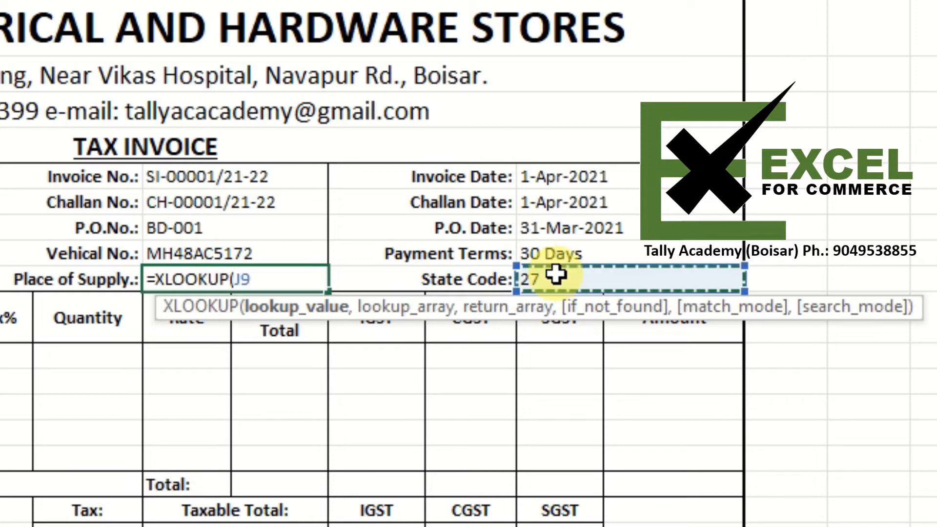
text(,)
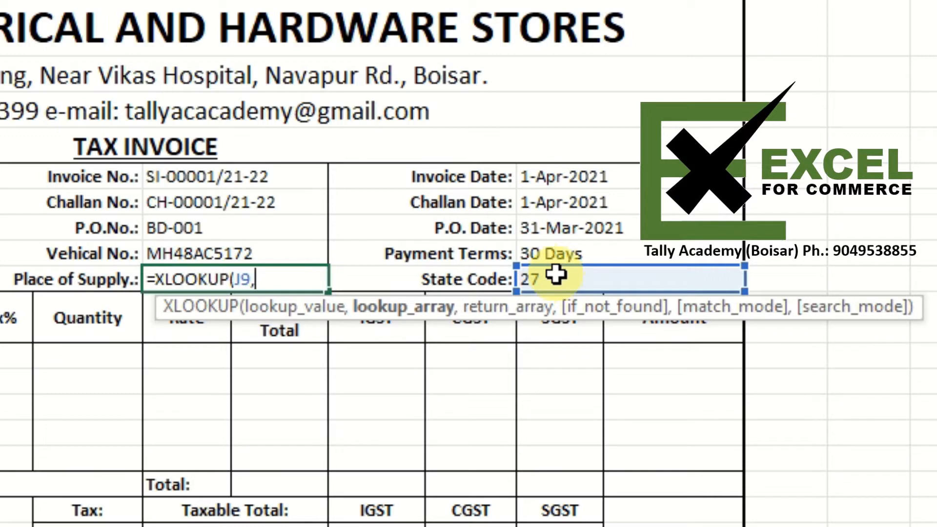
text(St)
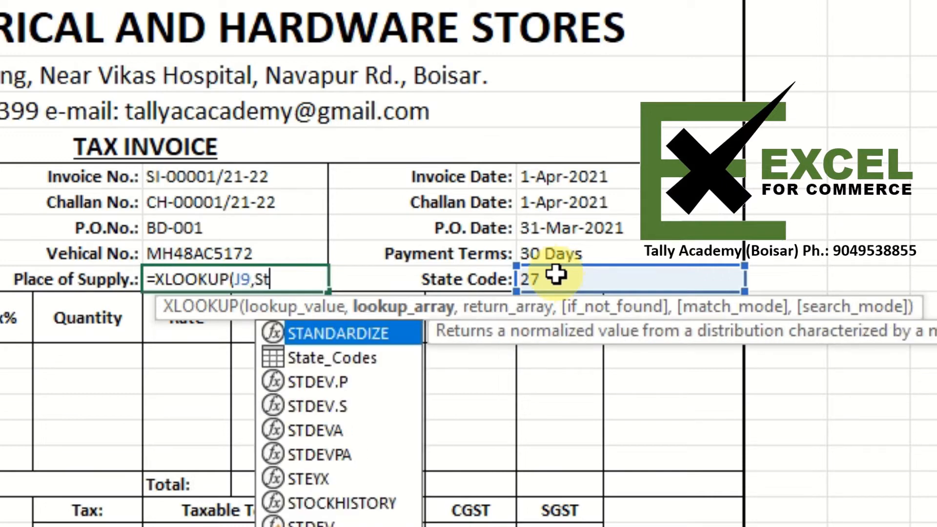
text(at)
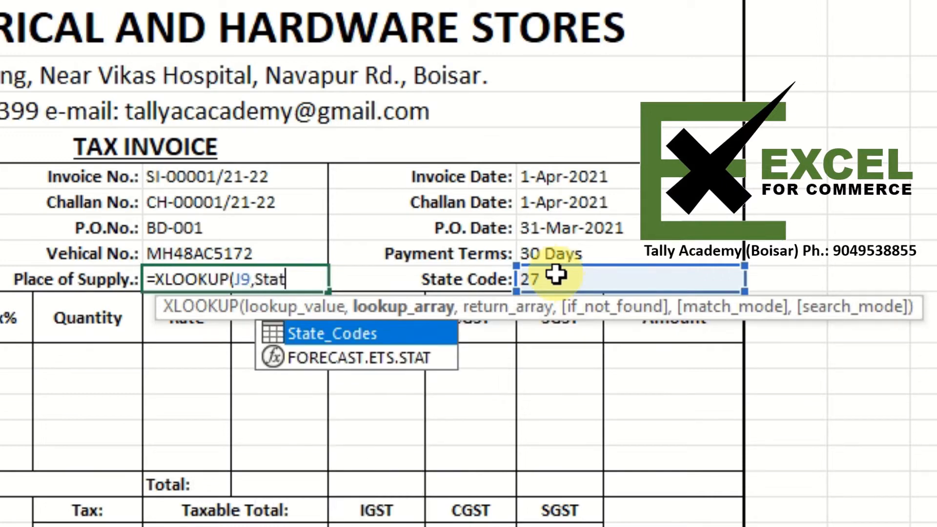
key(Tab)
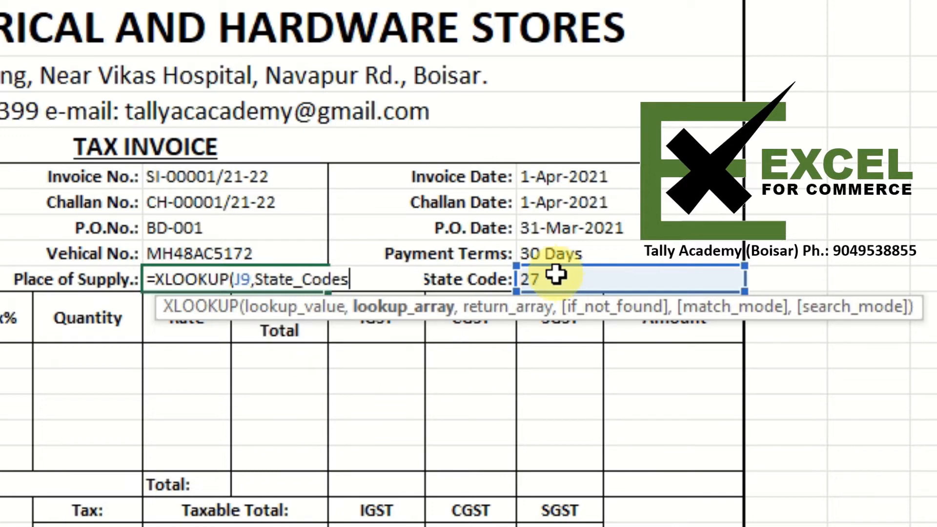
text([)
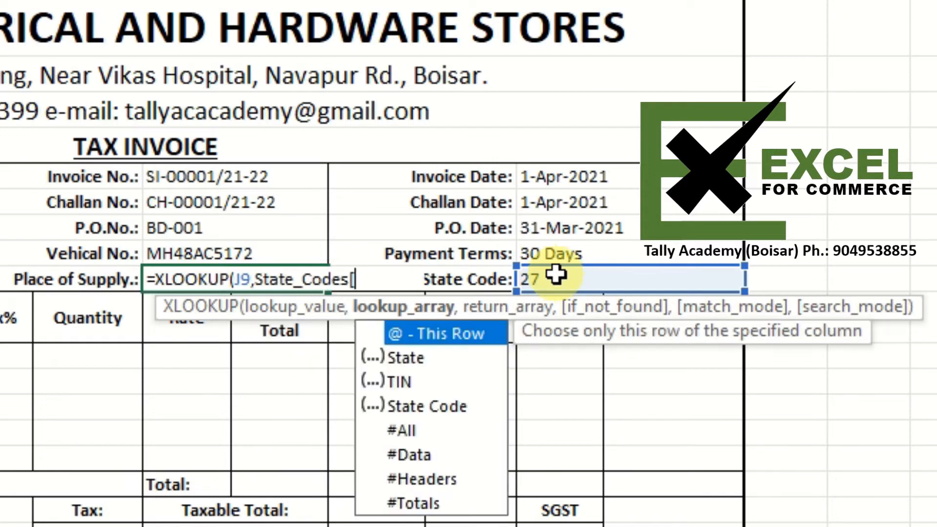
key(Down)
key(Down)
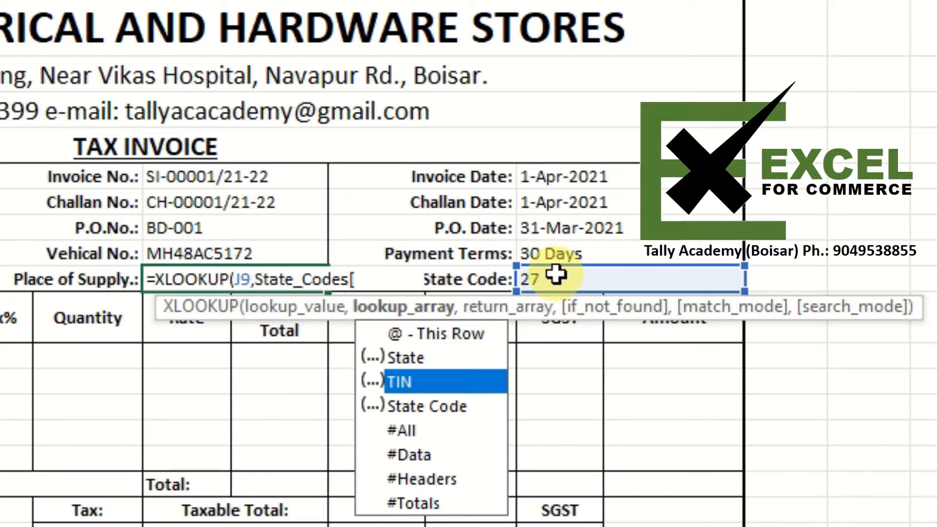
key(Tab)
text(])
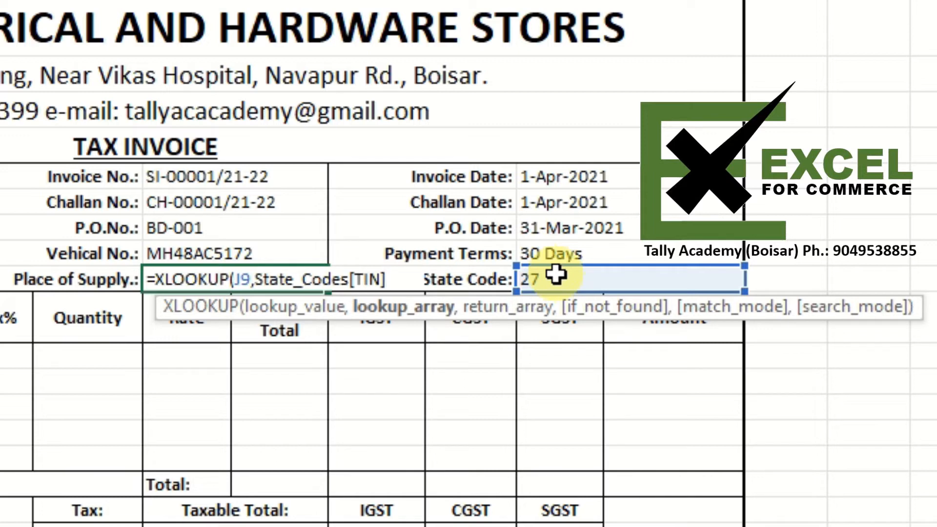
text(,)
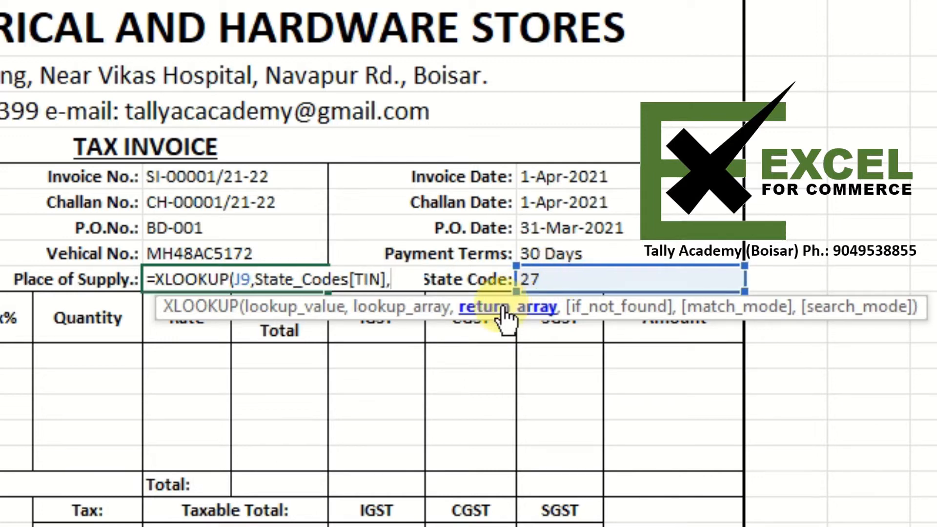
text(sta)
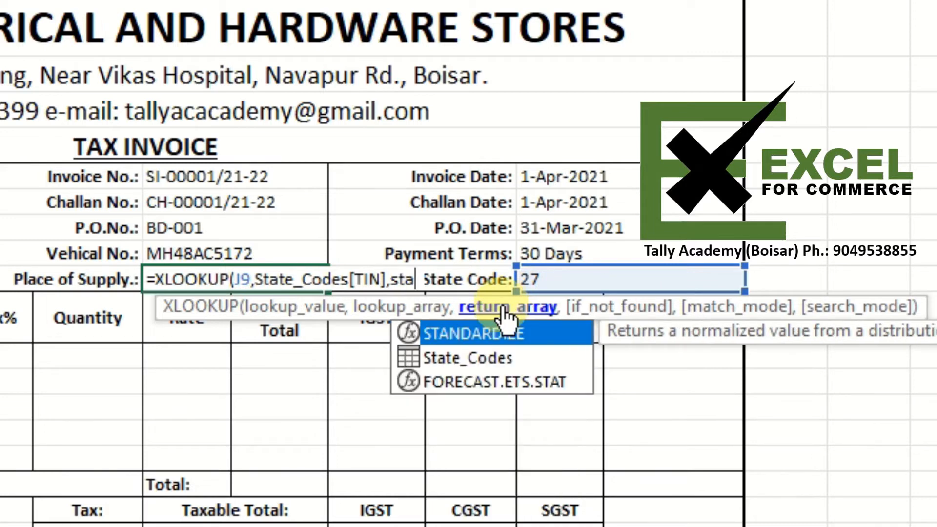
- Complete the formula with State_Codes[State] as the return array and enter it
key(Down)
key(Tab)
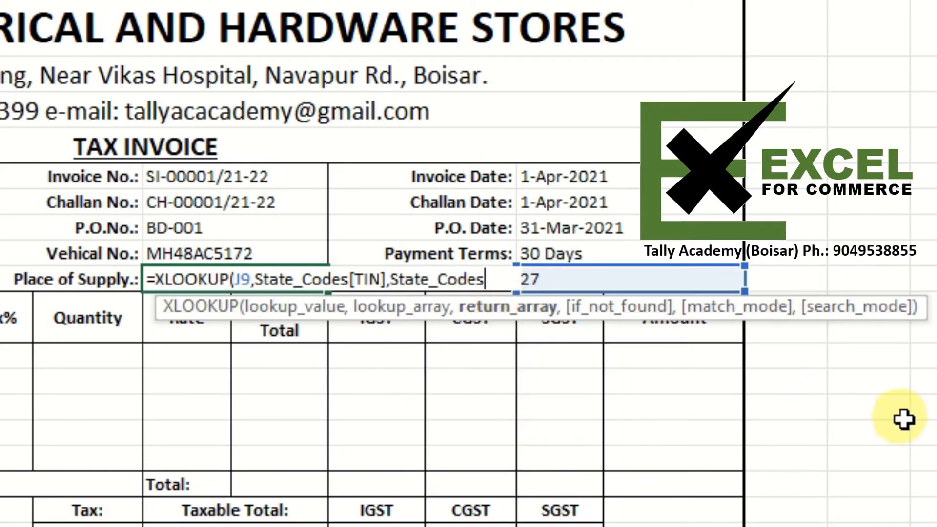
text([)
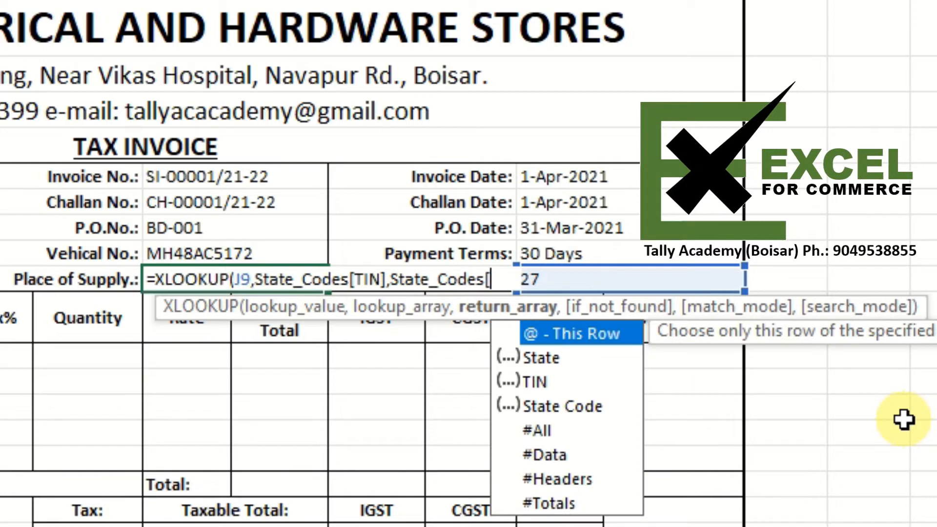
key(Down)
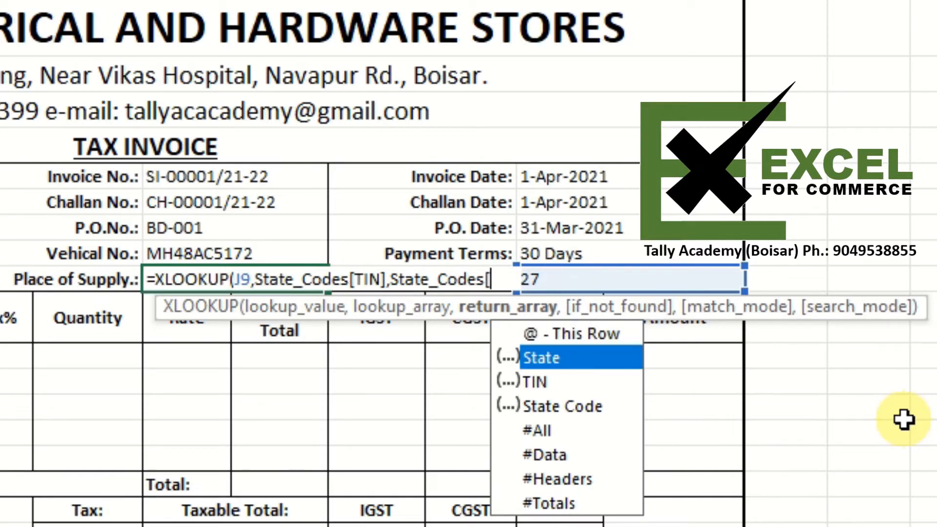
key(Tab)
text(])
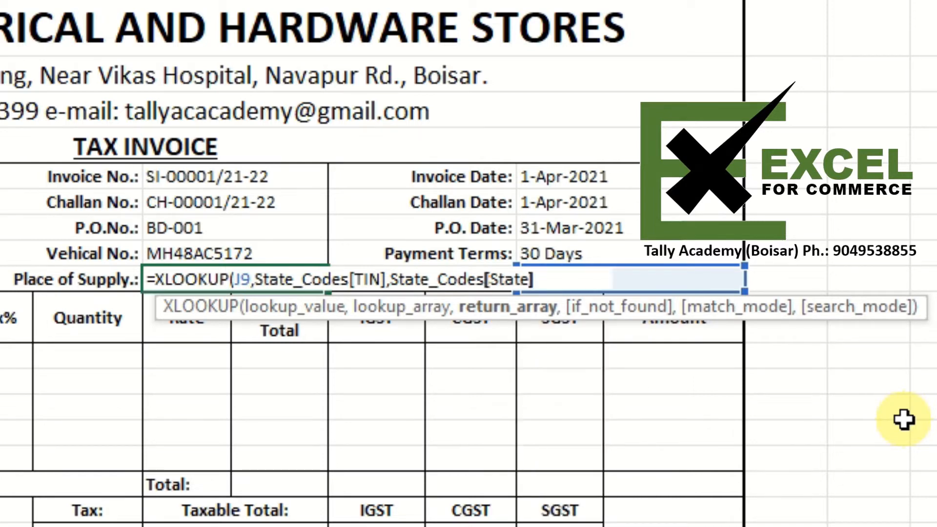
text())
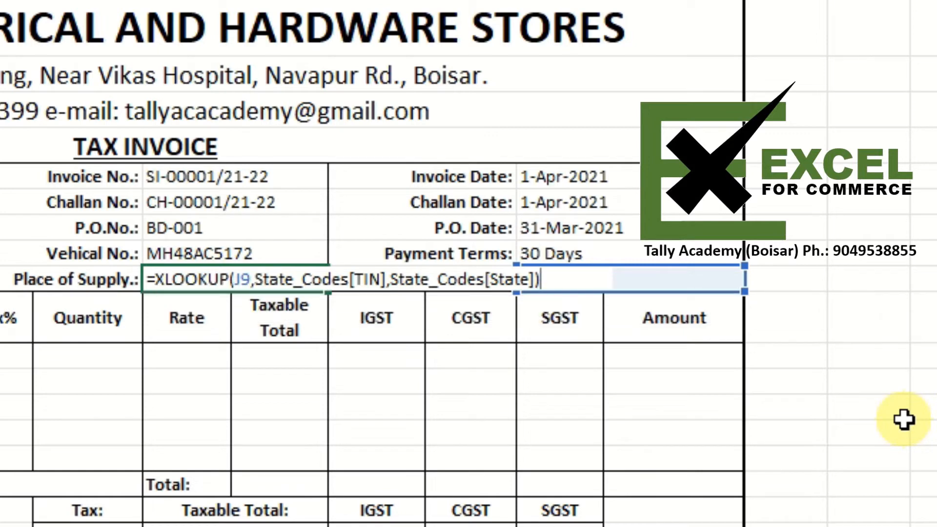
key(ctrl+Return)
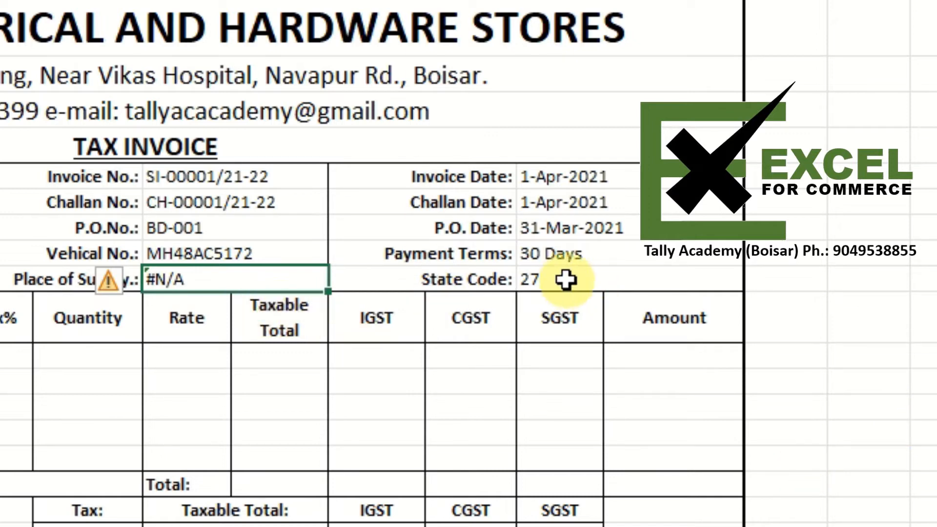
- Examine the formula in the State Code cell without changing it
key(Right)
key(Right)
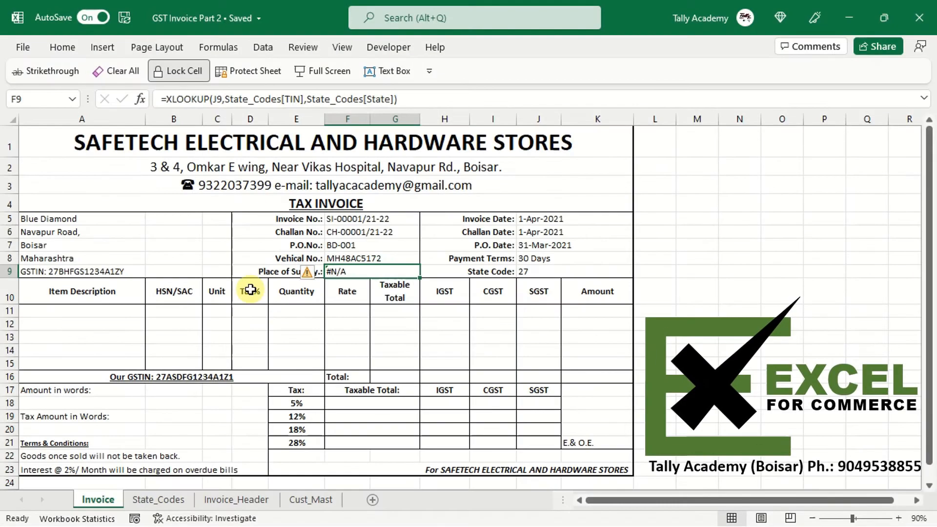
click(540, 274)
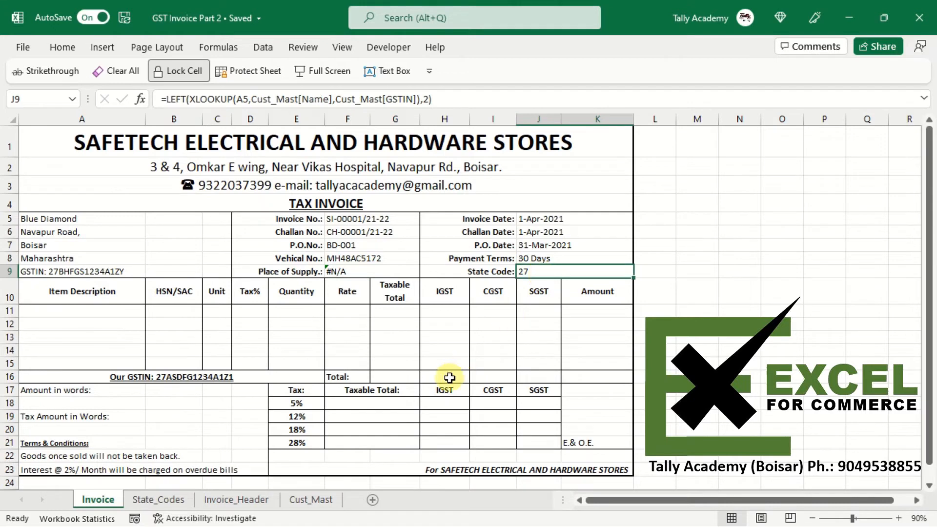
key(F2)
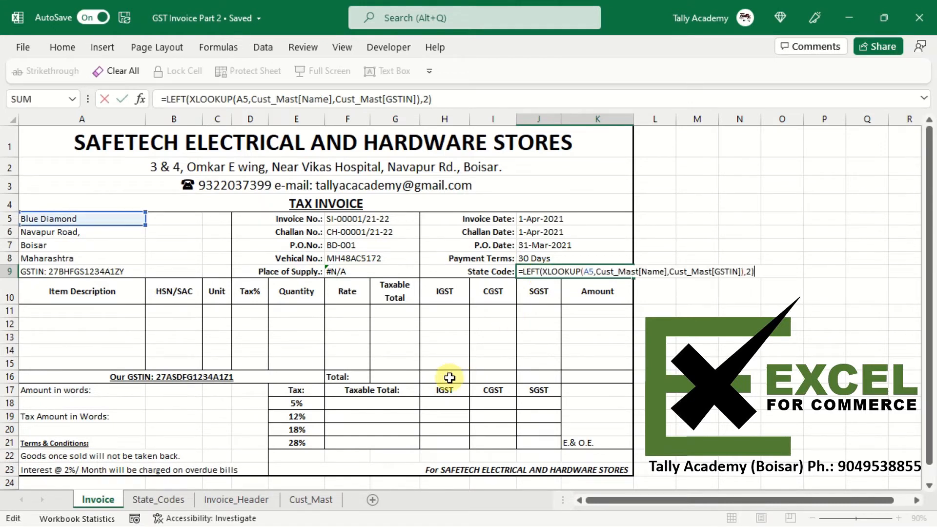
key(Escape)
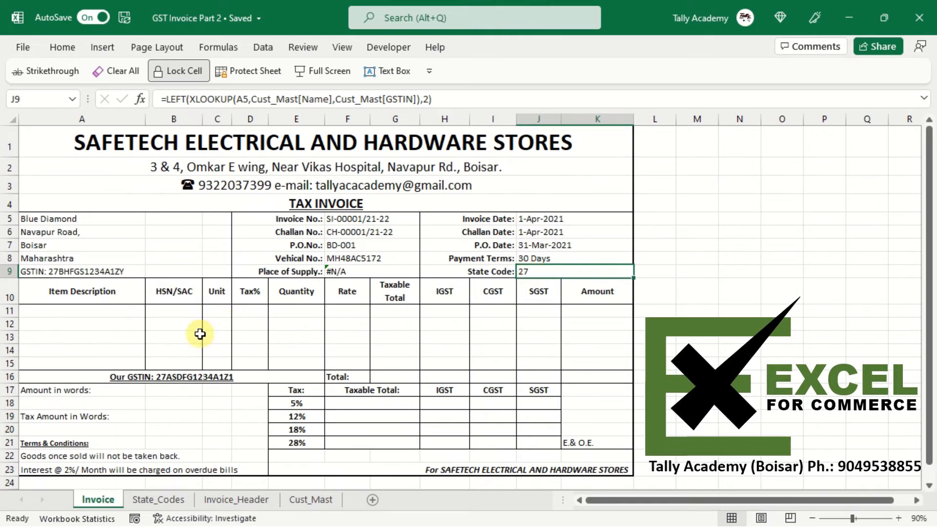
- Left-align the TIN column of the State_Codes table, then reselect the Place of Supply cell on the Invoice sheet
click(154, 504)
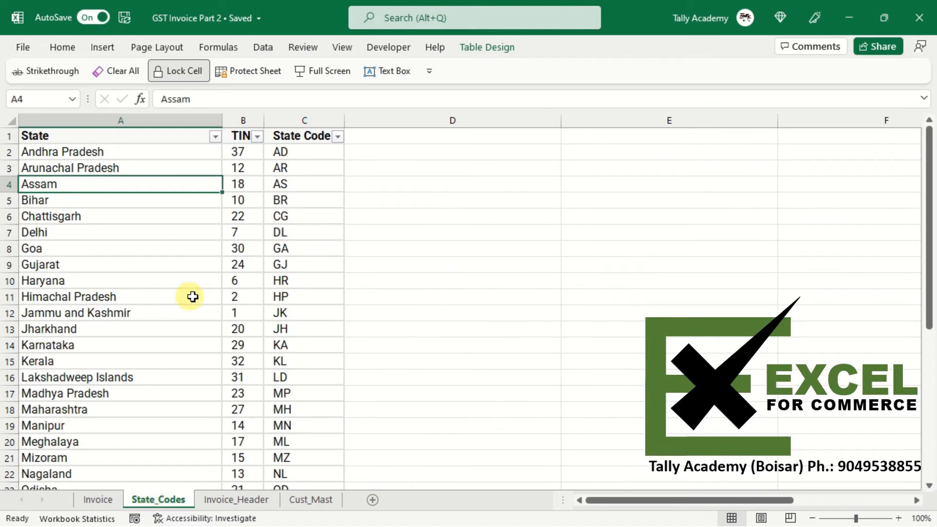
click(241, 126)
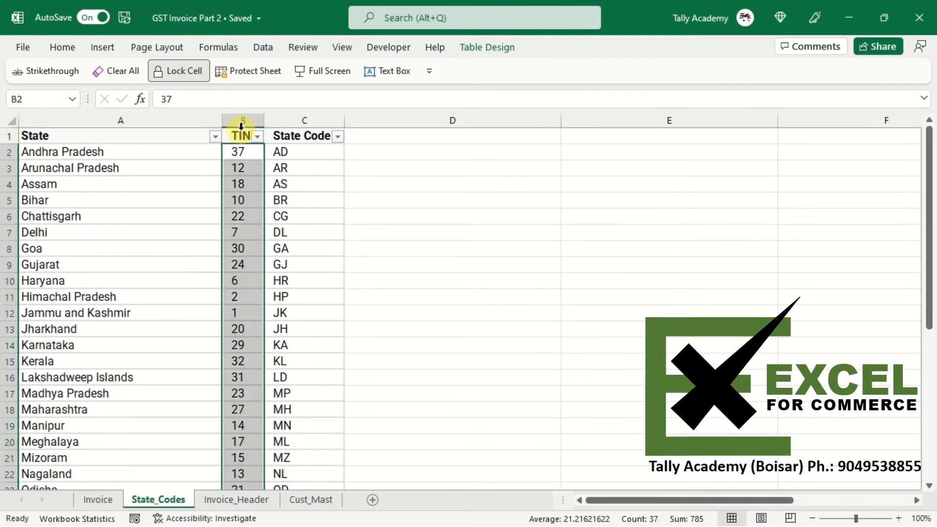
click(59, 47)
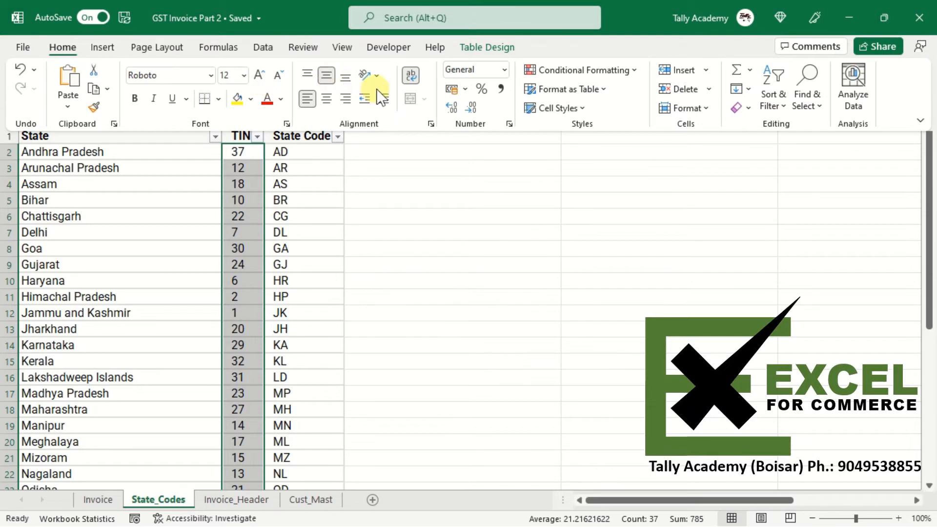
click(360, 96)
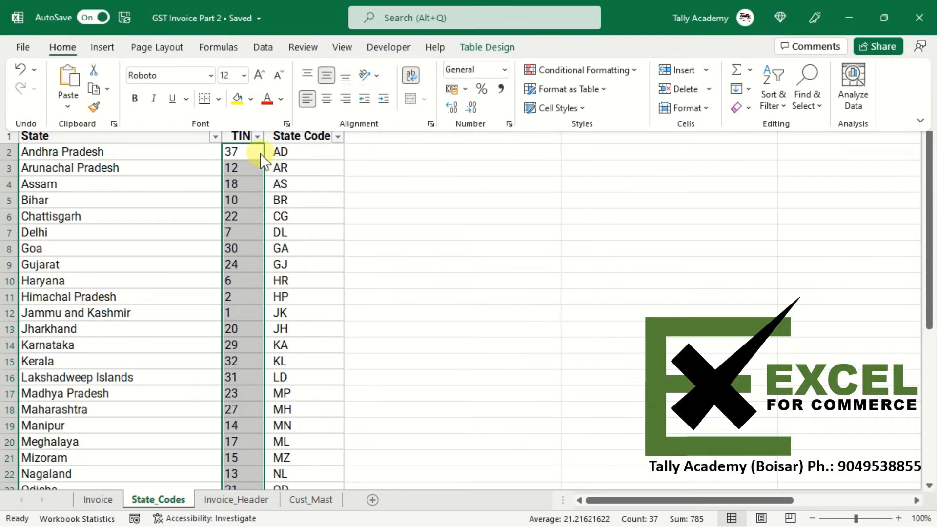
click(239, 151)
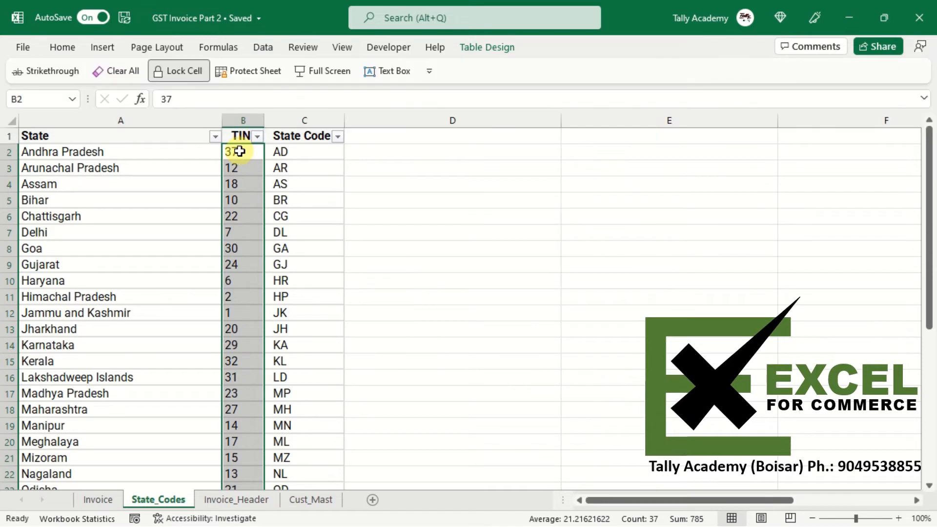
click(240, 152)
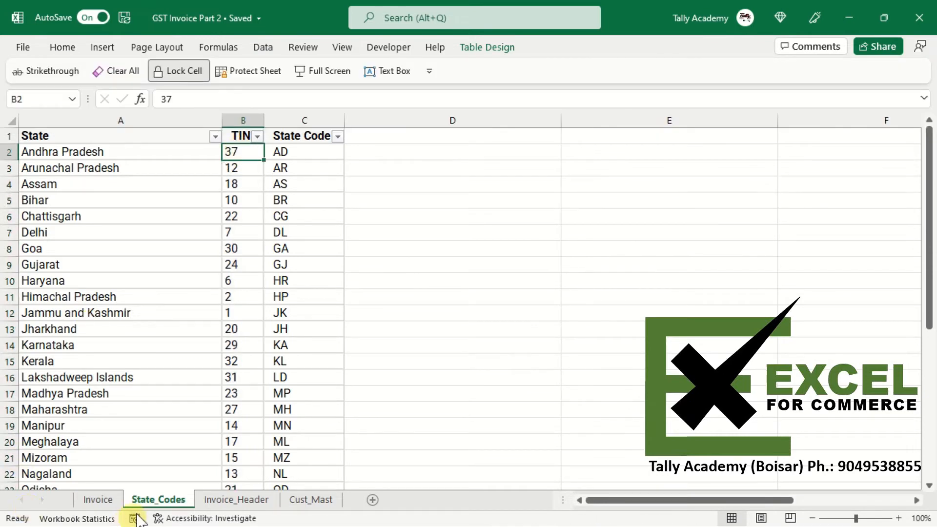
click(95, 499)
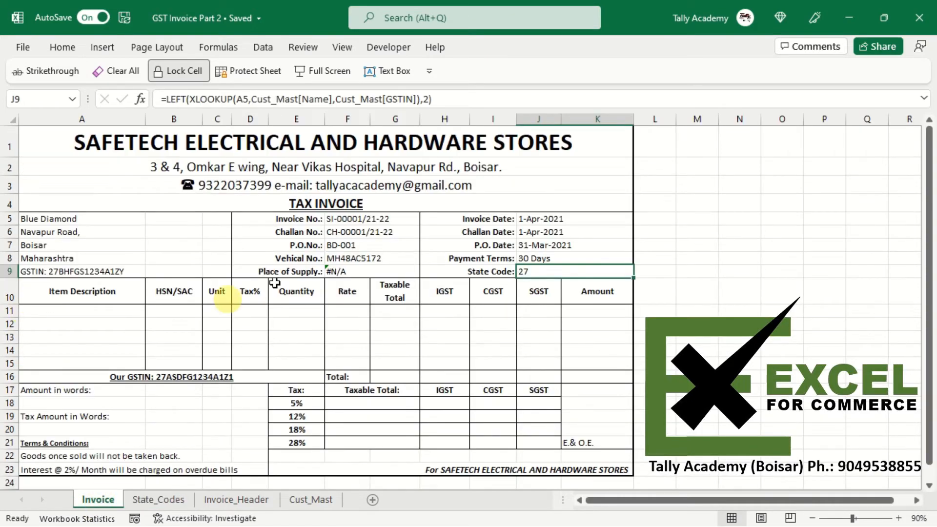
click(344, 273)
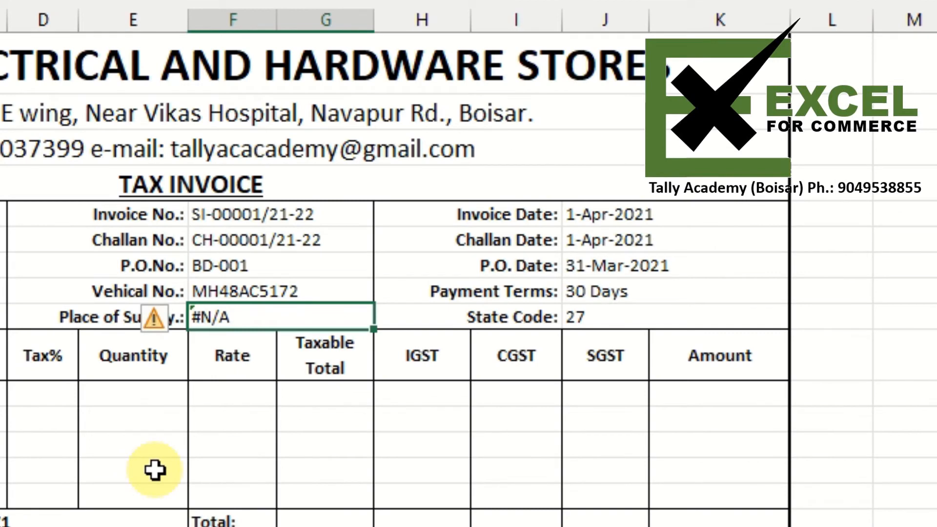
- Wrap the J9 lookup value in VALUE inside the Place of Supply XLOOKUP formula and enter it
key(F2)
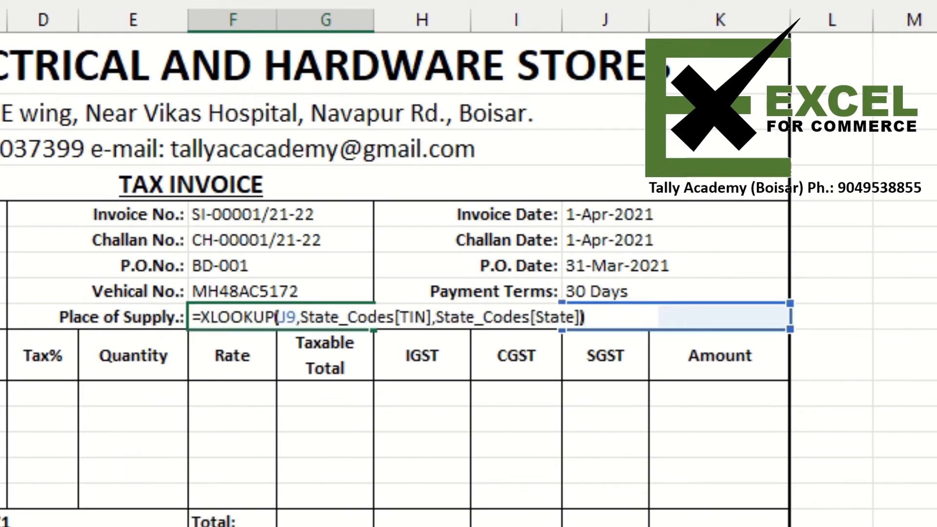
key(Left)
key(Left)
key(Left)
key(Left)
key(Left)
key(Left)
key(Left)
key(Left)
key(Left)
key(Left)
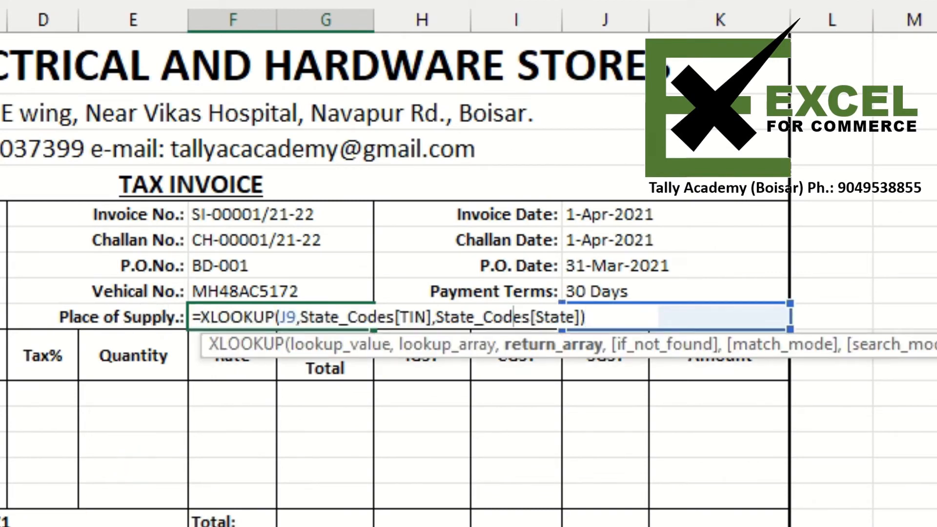
key(Left)
key(Left)
key(Left)
key(Left)
key(Left)
key(Left)
key(Left)
key(Left)
key(Left)
key(Left)
key(Left)
key(Left)
key(Left)
key(Left)
key(Left)
key(Left)
key(Left)
key(Left)
key(Left)
key(Left)
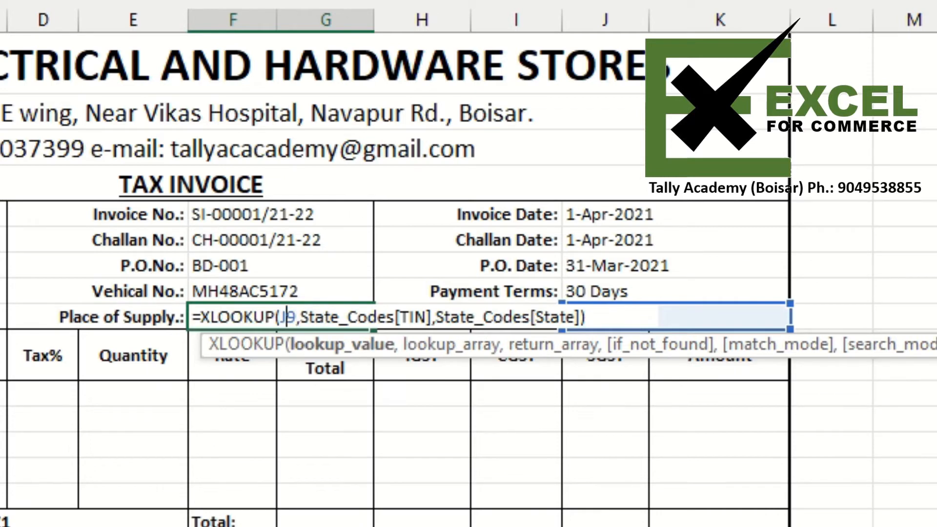
key(Left)
text(V)
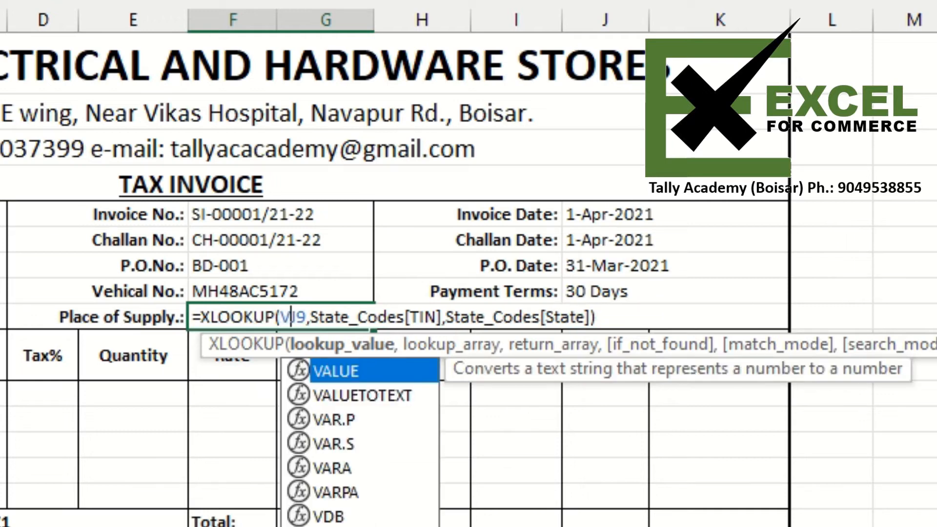
text(ALU)
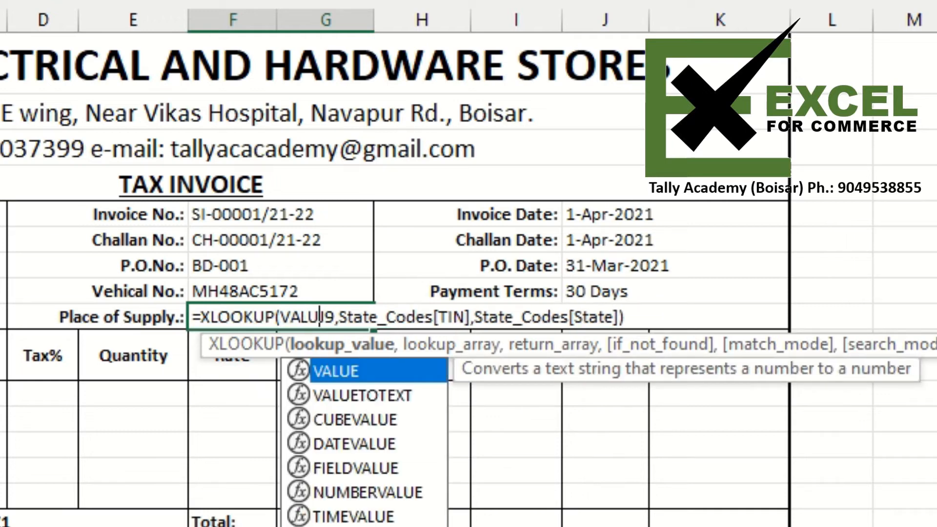
key(Tab)
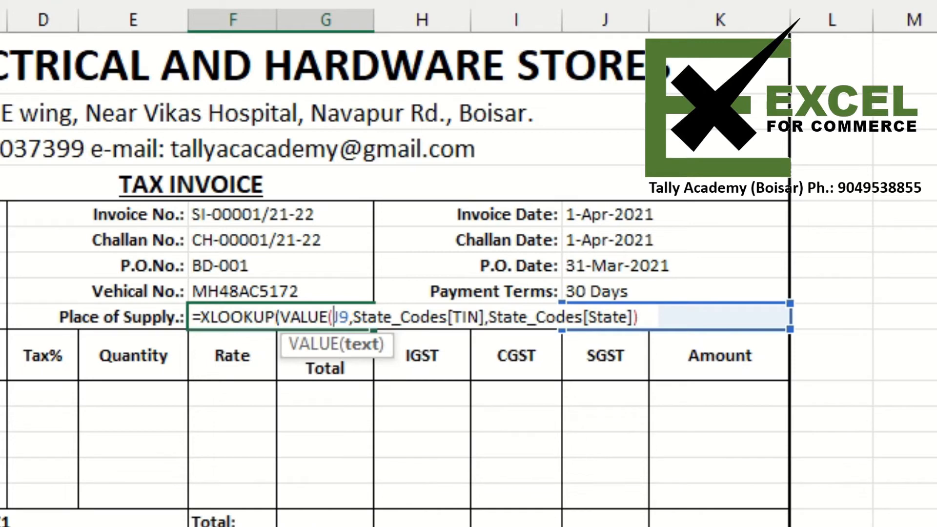
click(350, 317)
text())
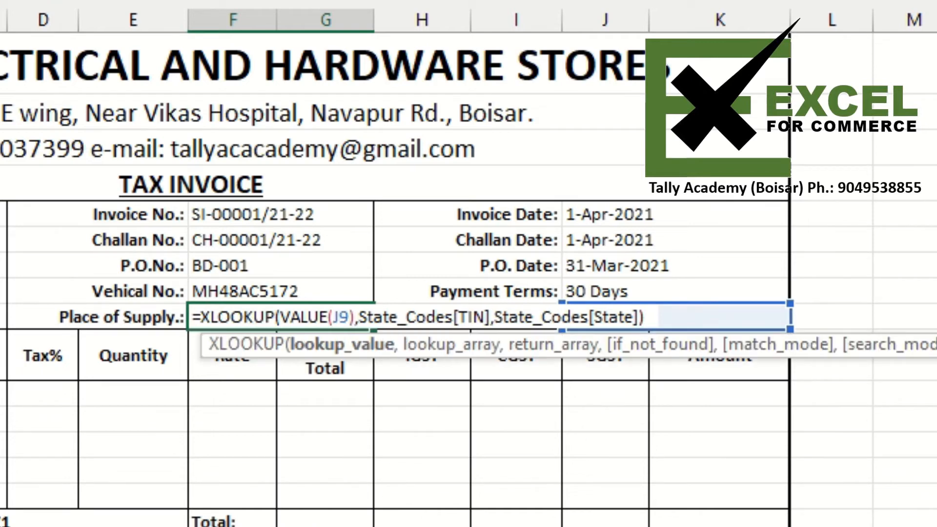
key(ctrl+Return)
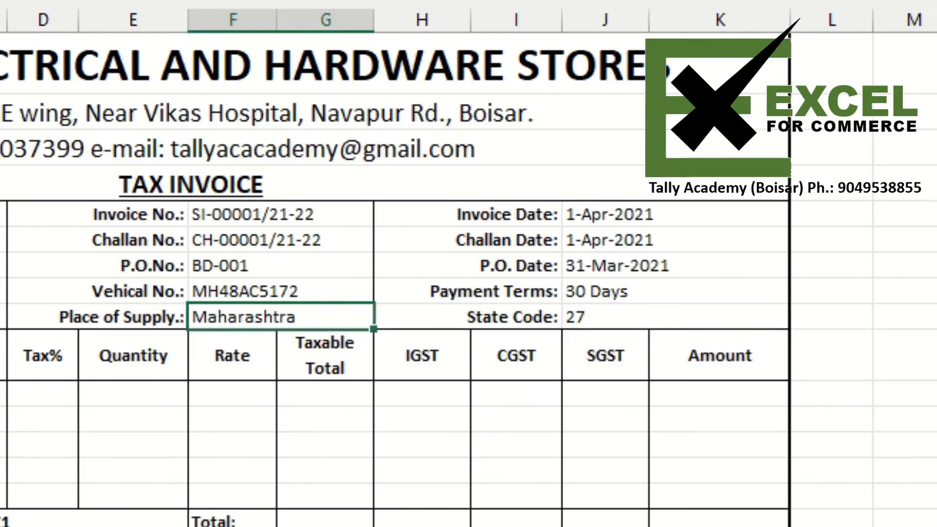
- Evaluate the VALUE(J9) part of the Place of Supply formula to check what it returns
key(F2)
key(Left)
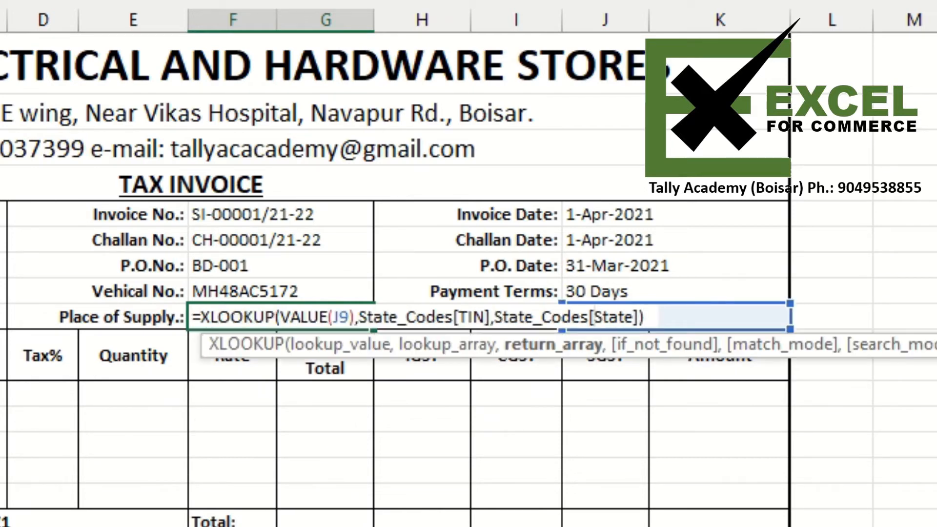
key(Left)
key(Left)
key(Left)
key(Left)
key(Left)
key(Left)
key(Left)
key(Left)
key(Left)
key(Left)
key(Left)
key(Left)
key(Left)
key(Left)
key(Left)
key(Left)
key(Left)
key(Left)
key(Left)
key(Left)
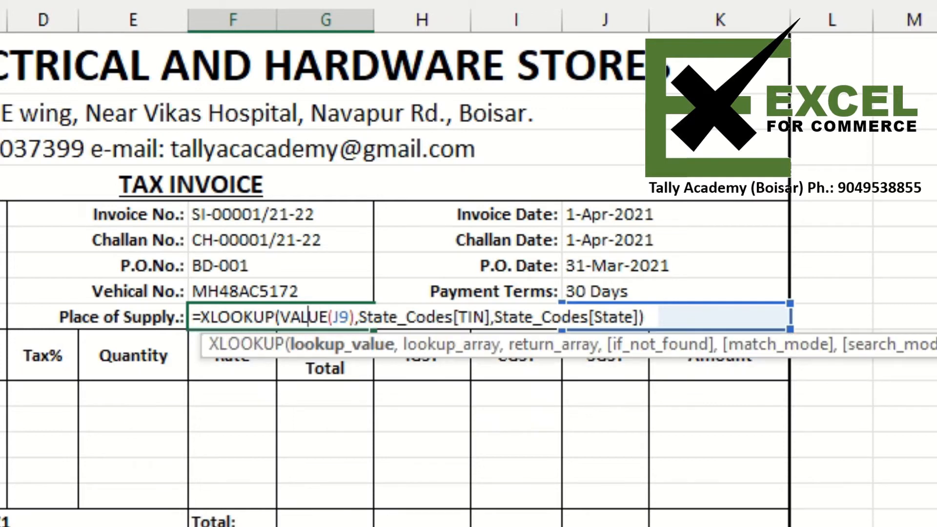
key(Left)
key(Left)
key(Left)
key(shift+Right)
key(shift+Right)
key(shift+Right)
key(shift+Right)
key(shift+Right)
key(shift+Right)
key(shift+Right)
key(shift+Right)
key(shift+Right)
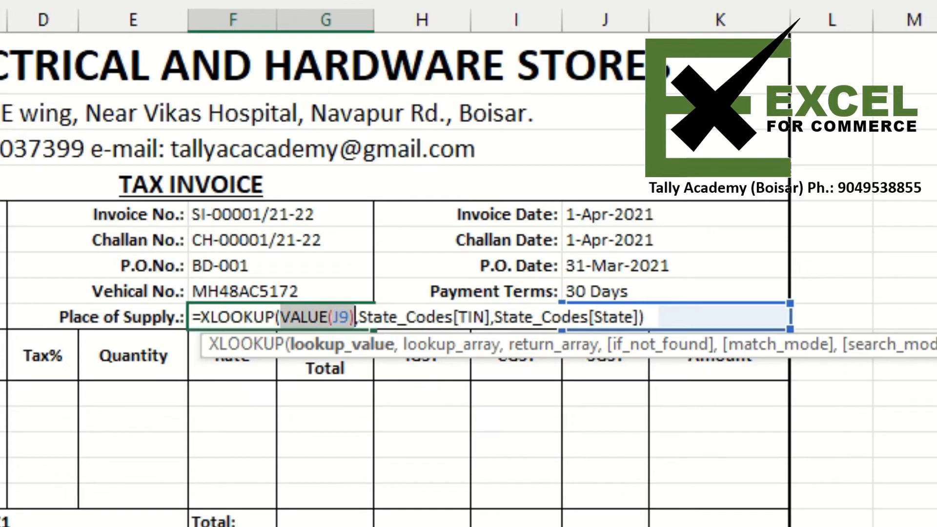
key(F9)
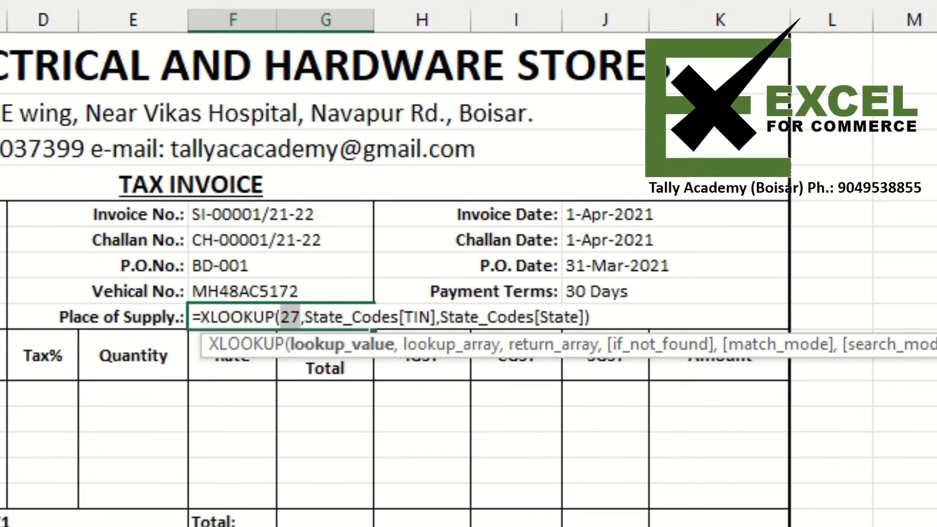
key(ctrl+Return)
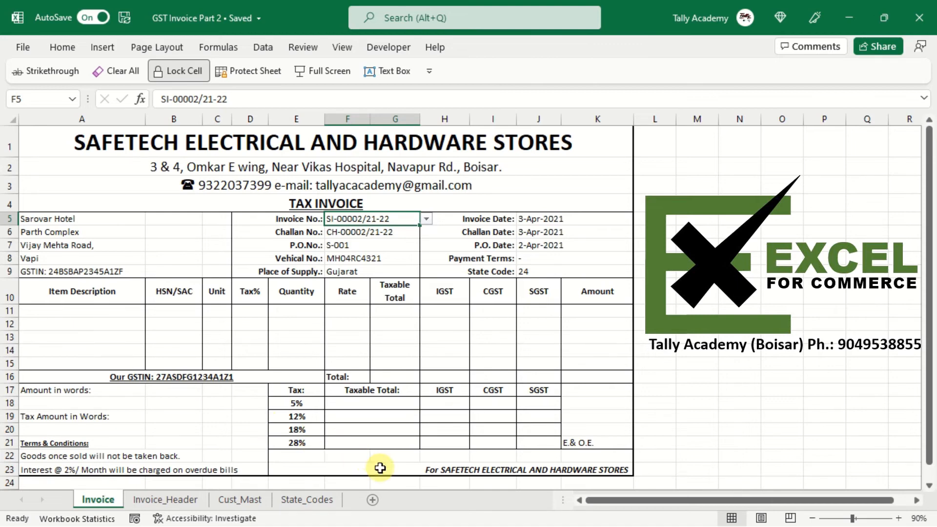
- Add a new worksheet and rename it Item_Mast
click(372, 500)
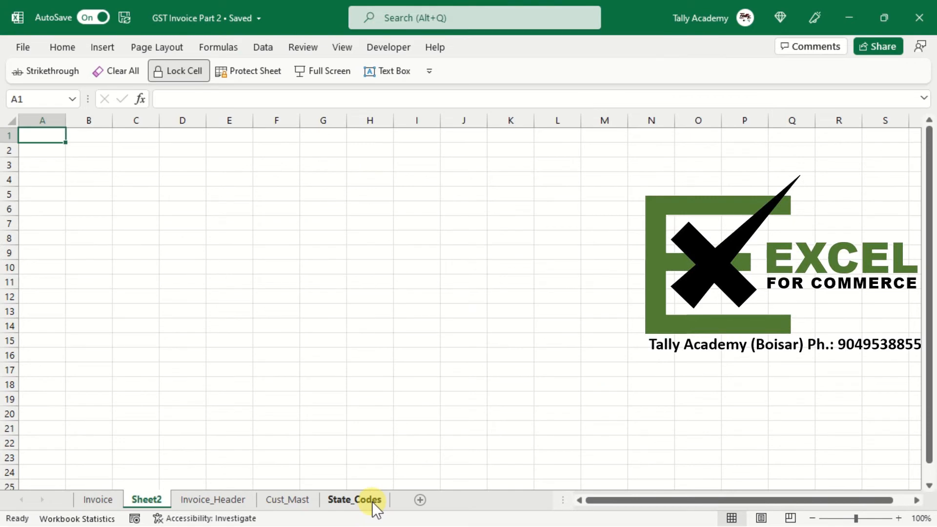
double_click(155, 494)
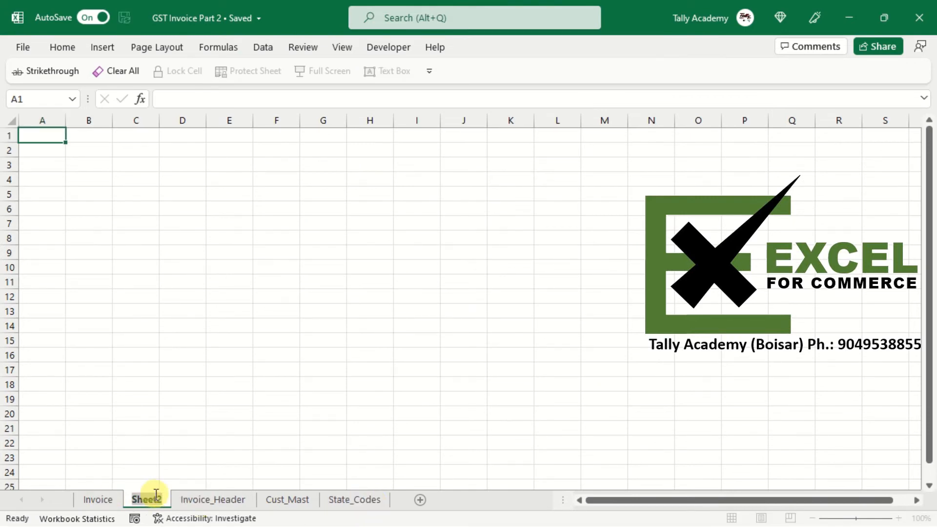
text(Item)
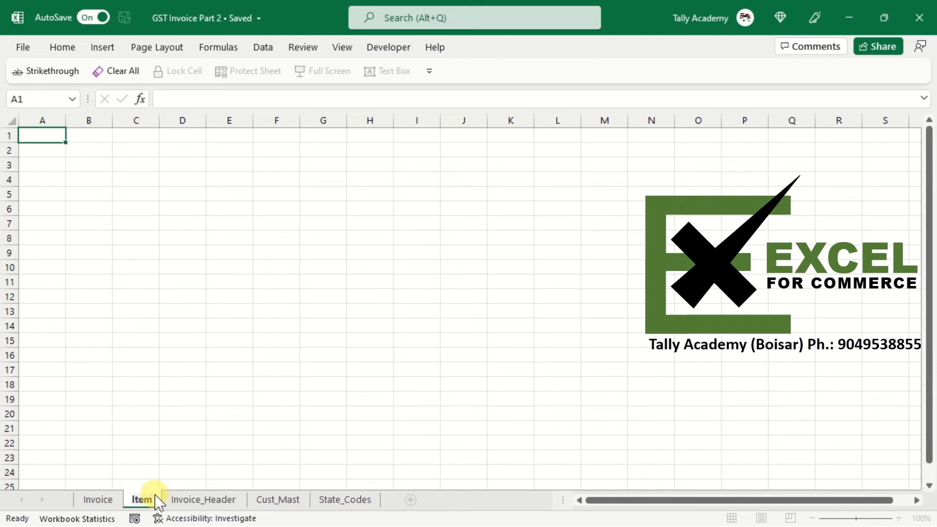
text(_)
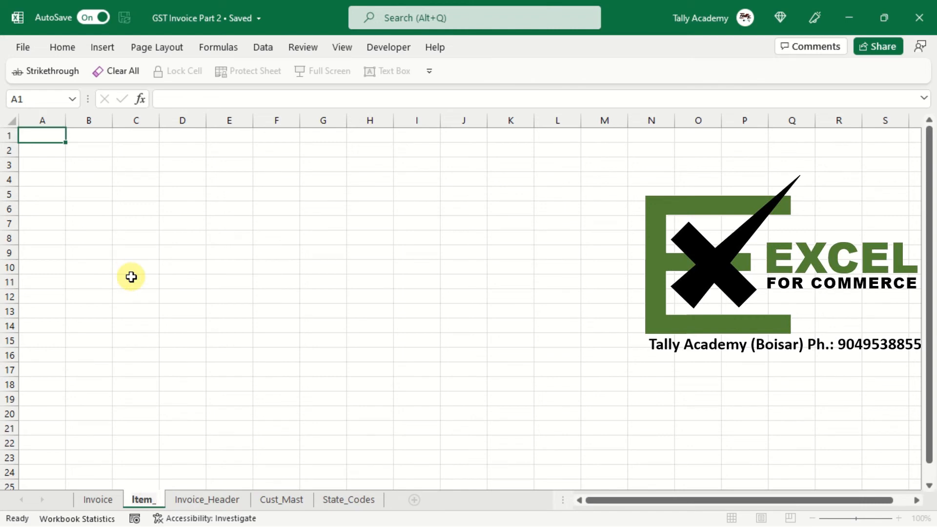
text(Mast)
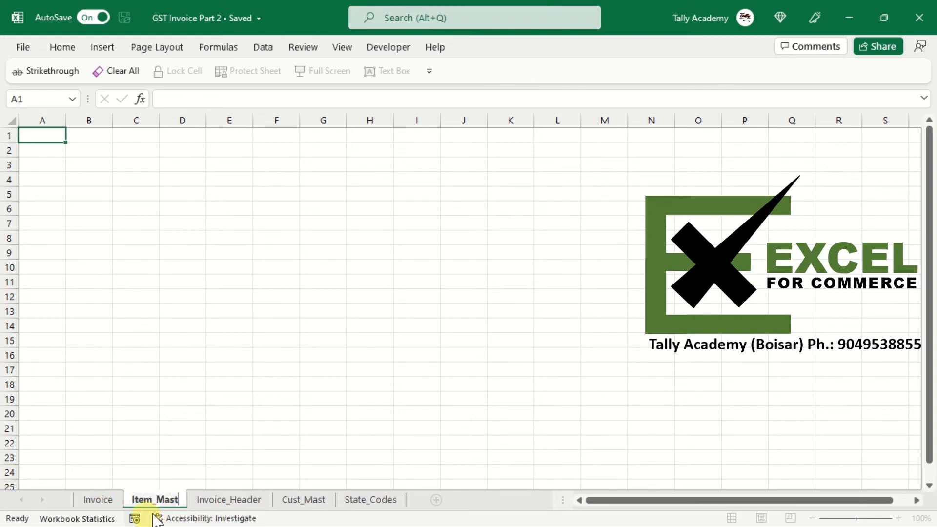
key(Return)
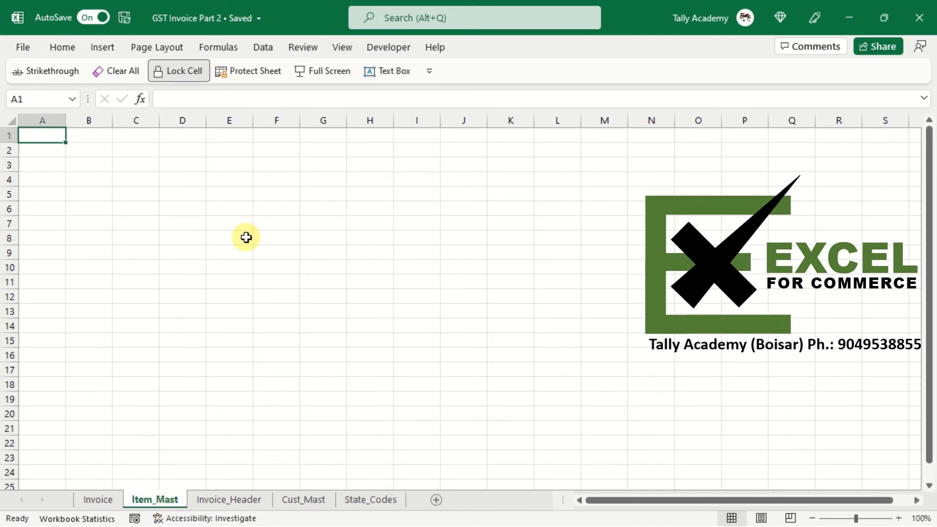
- Enter the column headers Name, Unit, Rate, GST and HSN across the first row of Item_Mast
text(Namee)
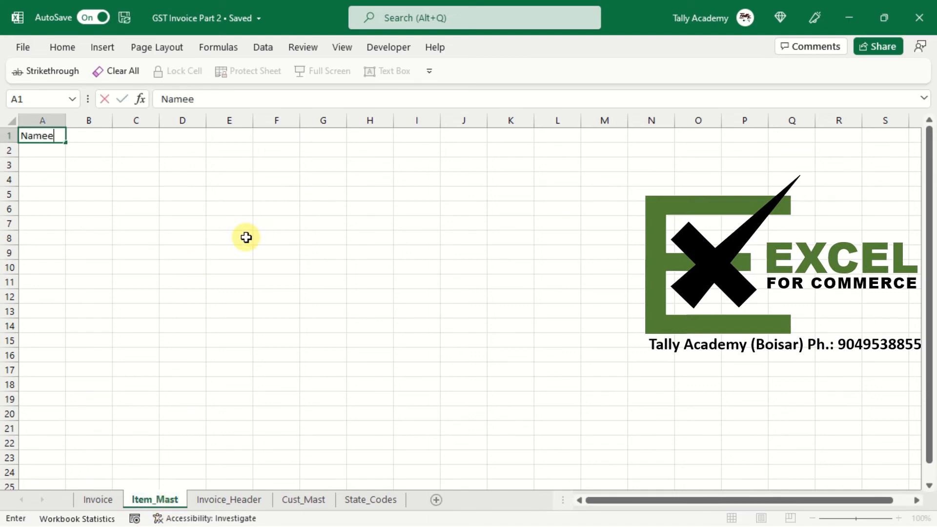
key(BackSpace)
key(Tab)
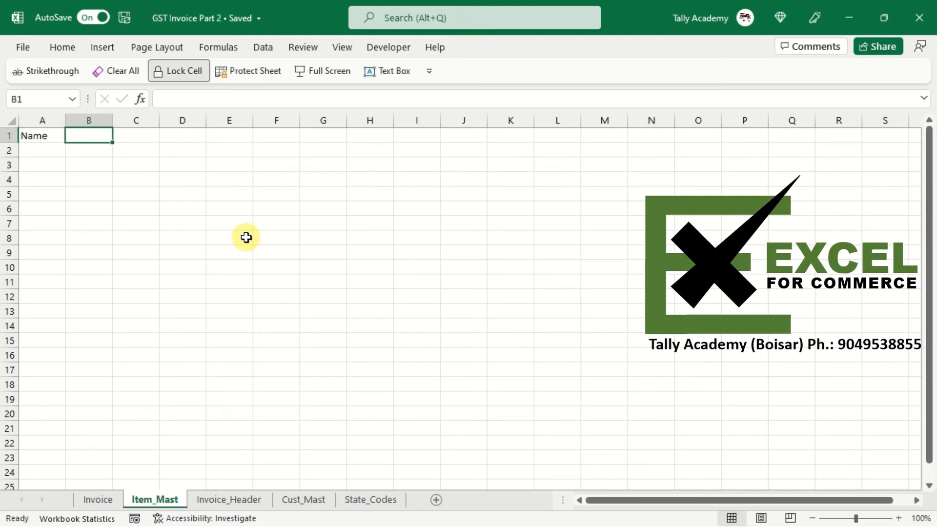
text(Unit)
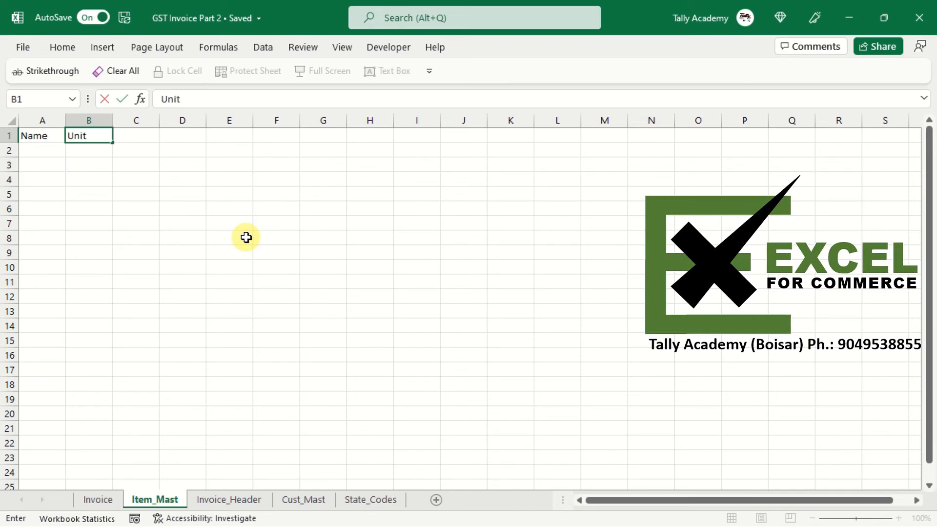
key(Tab)
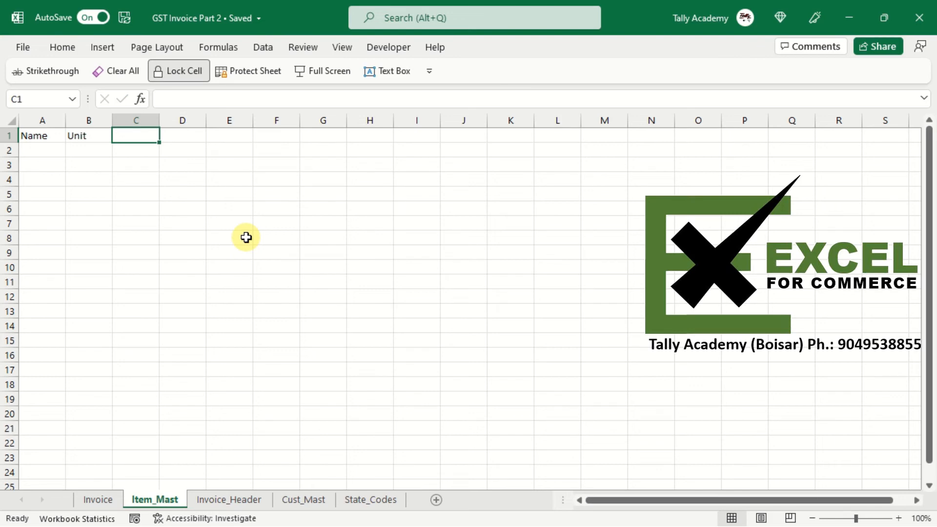
text(Rate)
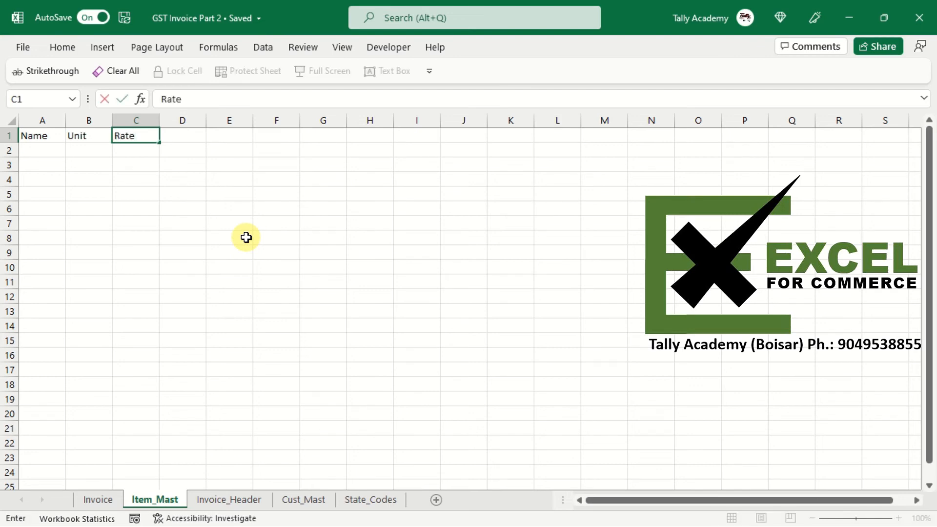
key(Tab)
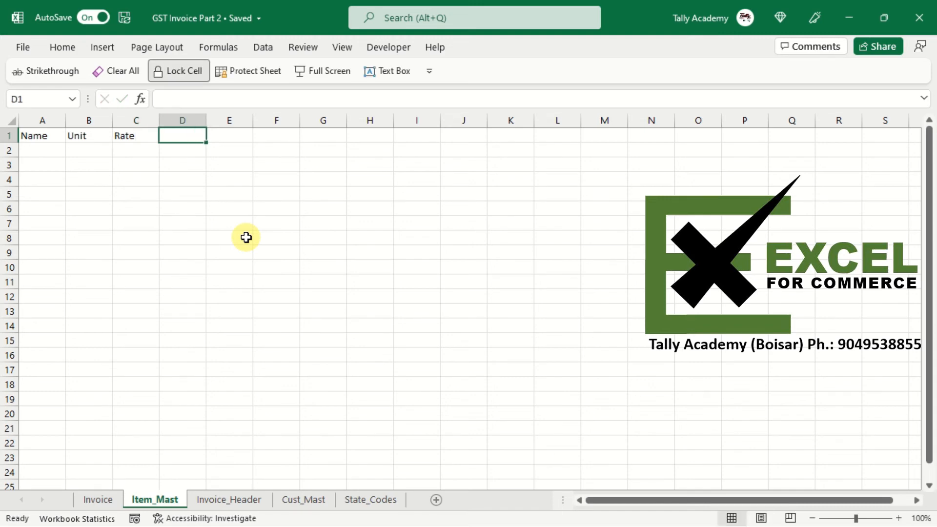
text(GST)
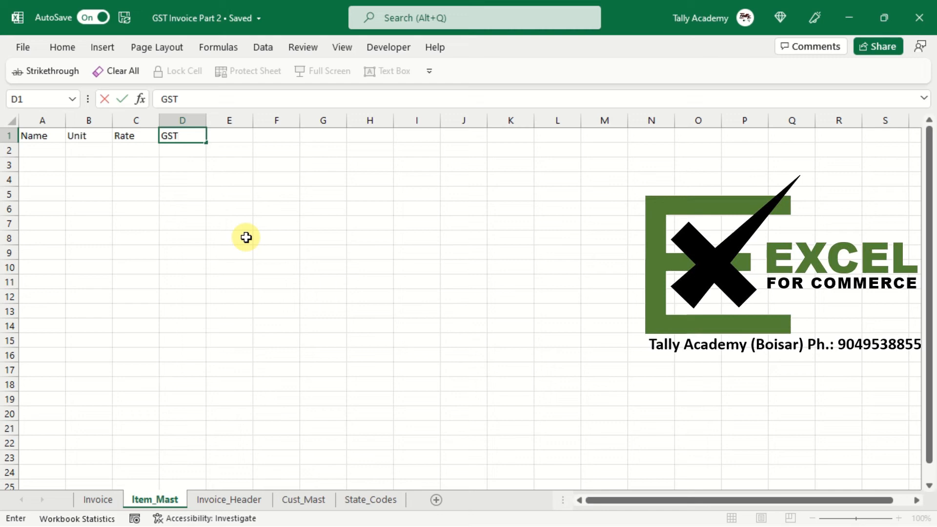
key(Tab)
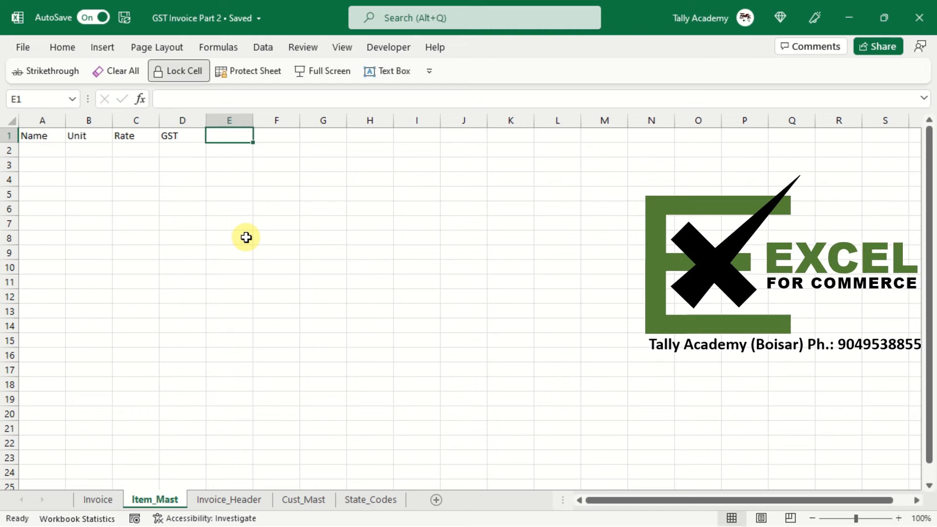
text(HS)
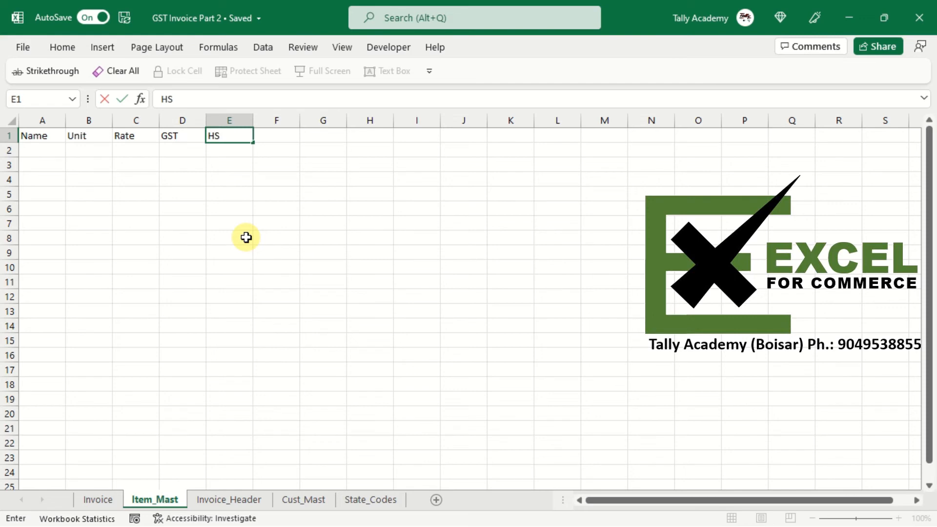
text(N)
key(Tab)
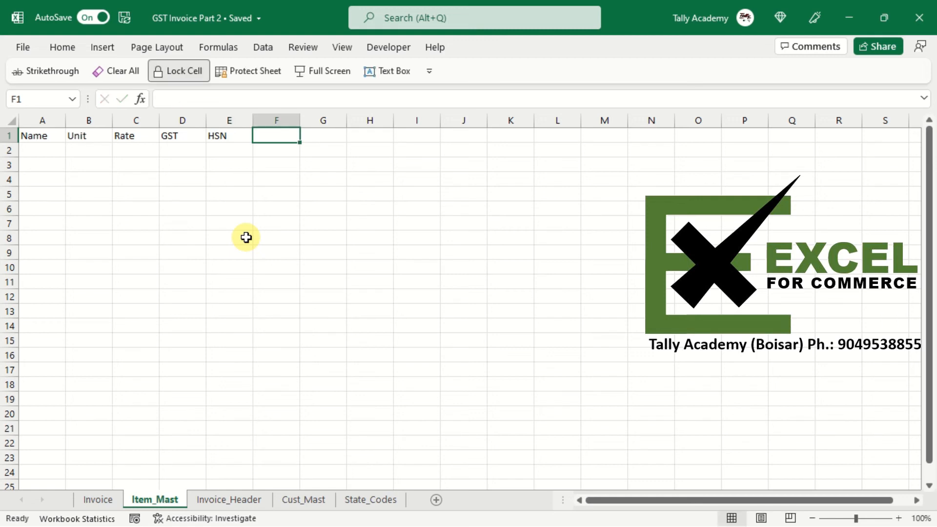
- Enter item rows Sysk LED Bulb 5 W (N, 100, 12, HSN 94054090) and Sysk LED Bulb 10 W (rate 120), then autofit the columns
click(38, 153)
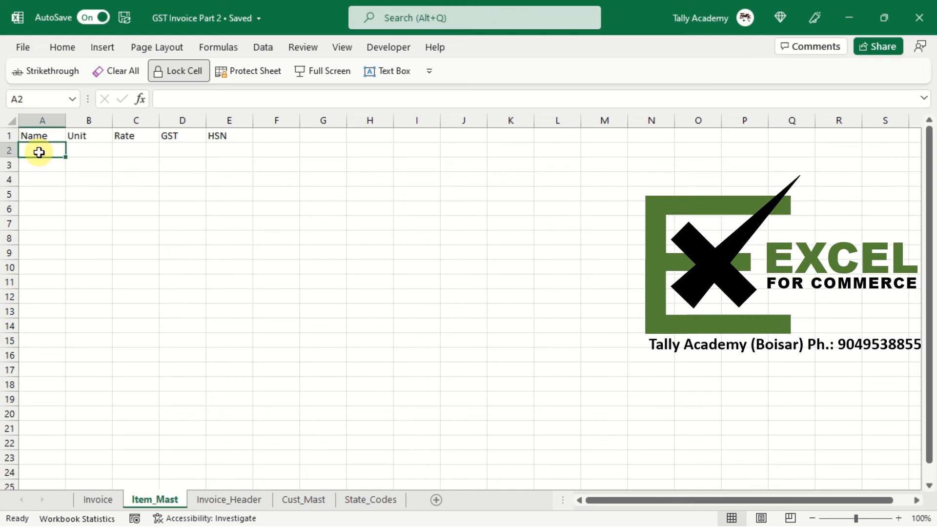
text(Sysk LED Bulb 5 W)
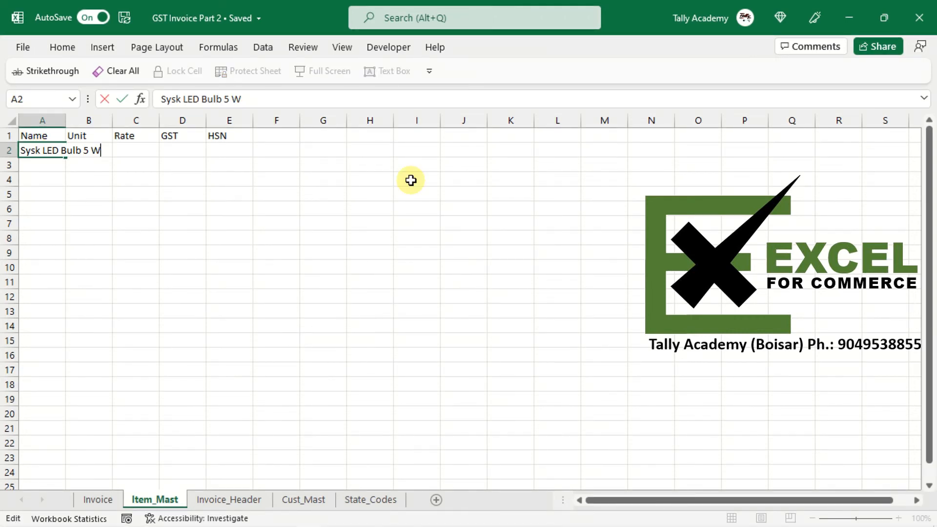
key(Tab)
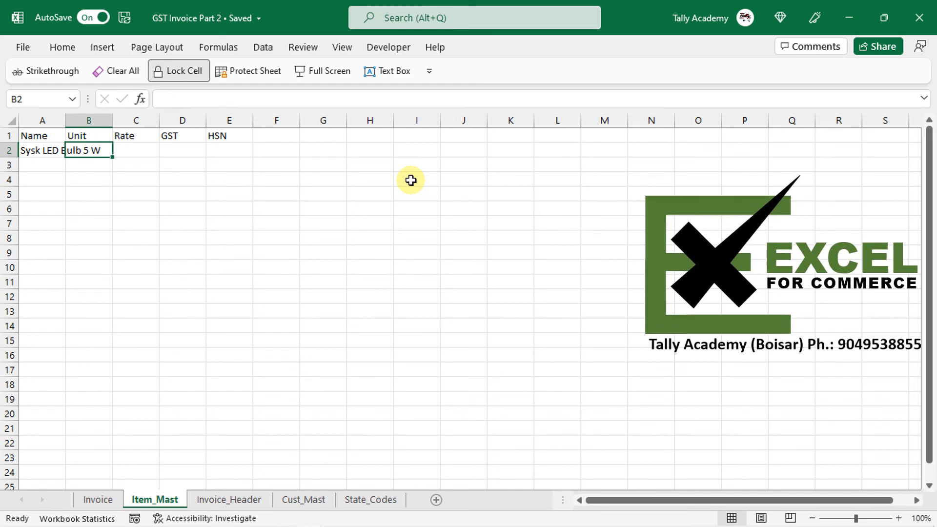
text(N)
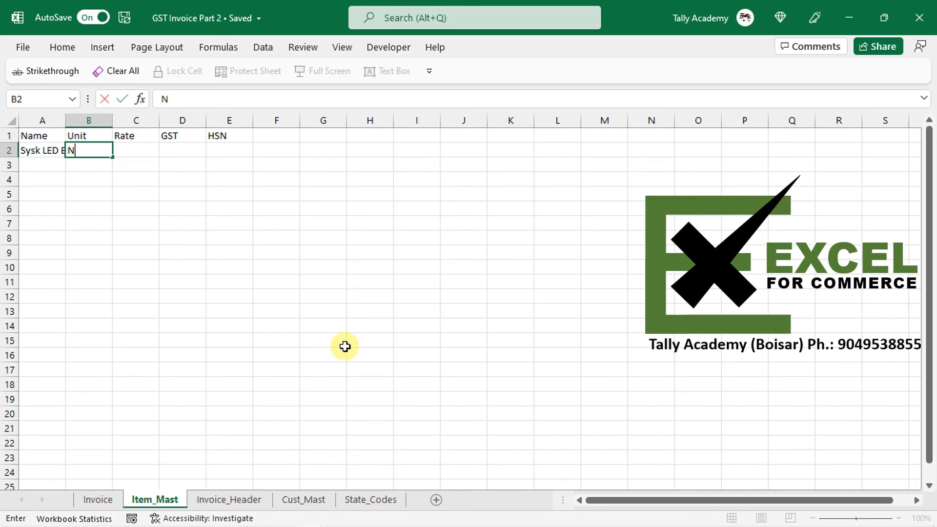
key(Tab)
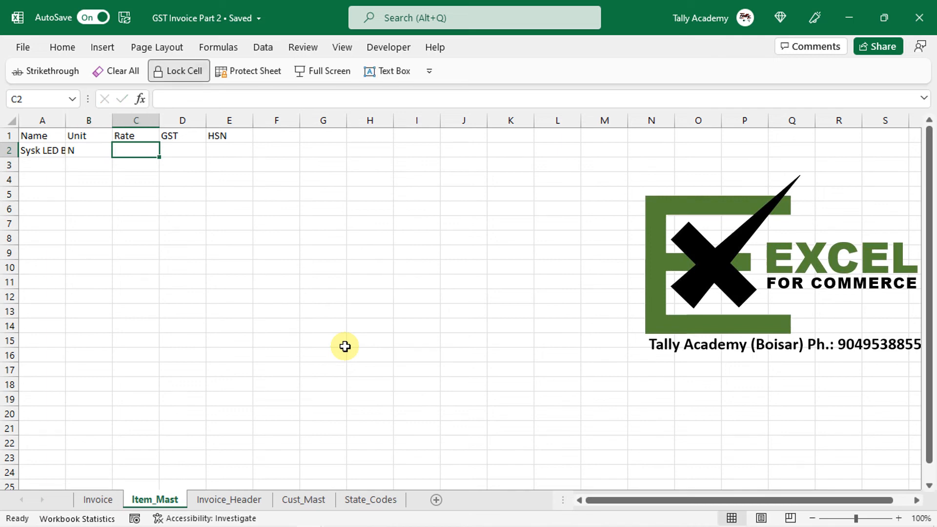
text(100)
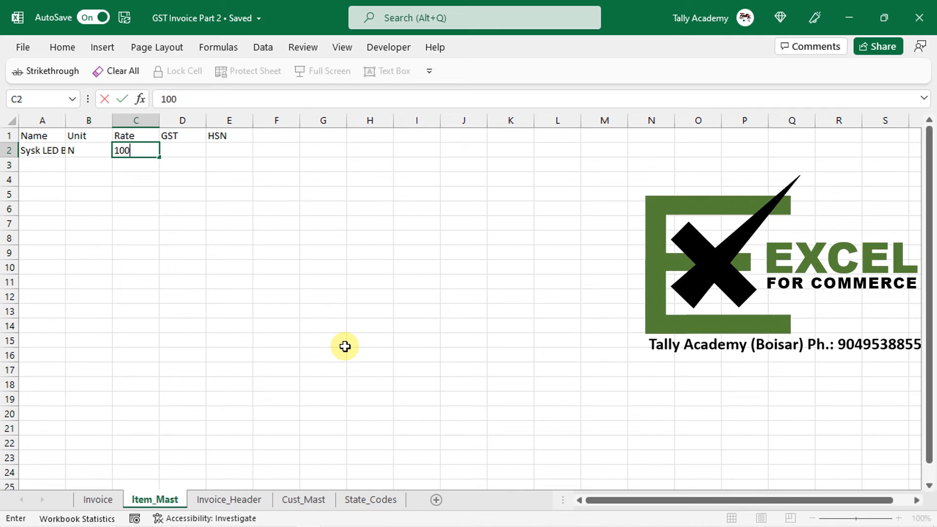
key(Tab)
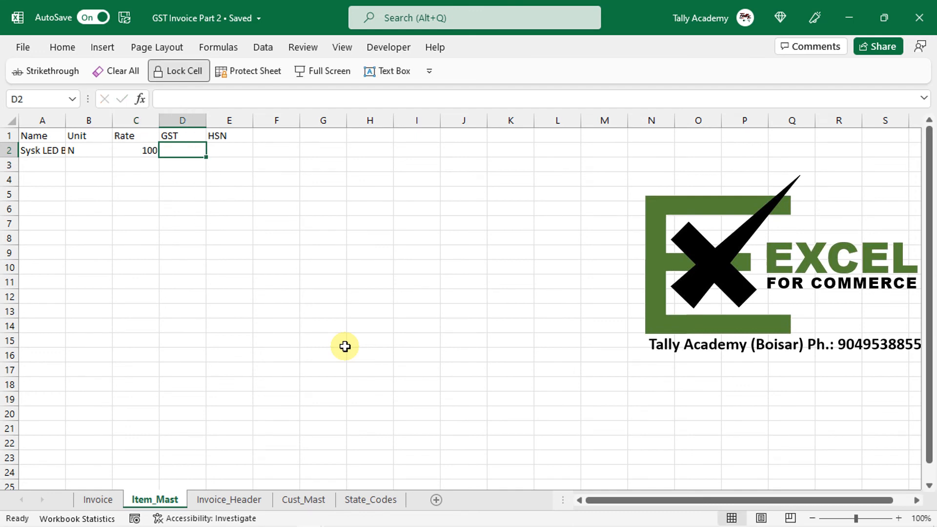
text(12)
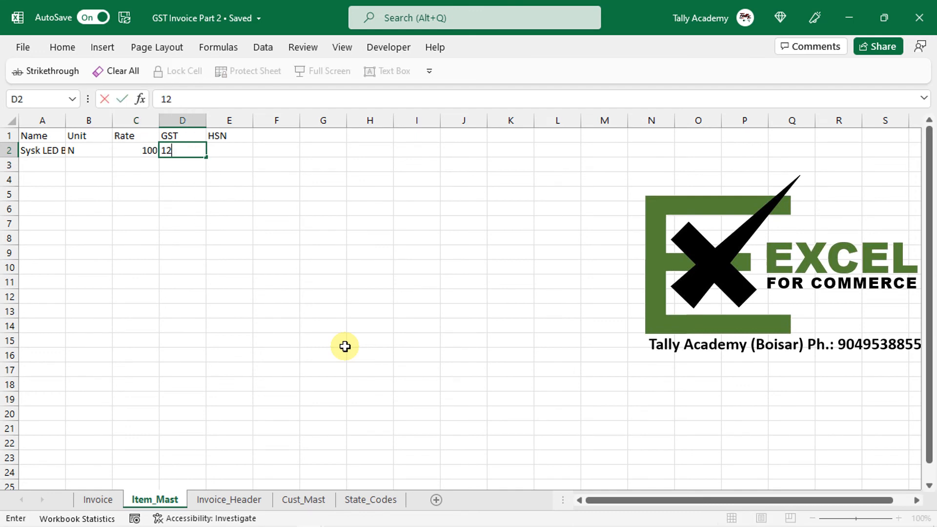
key(Tab)
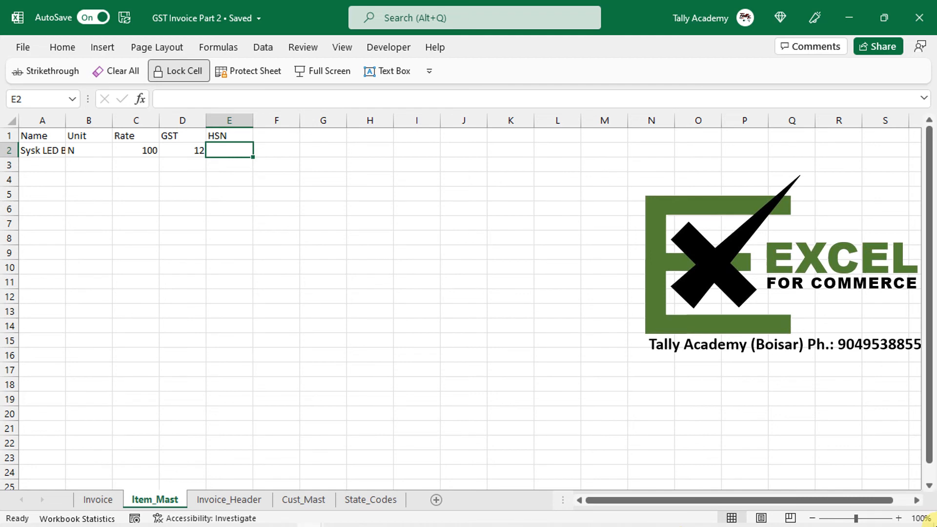
text(94054090)
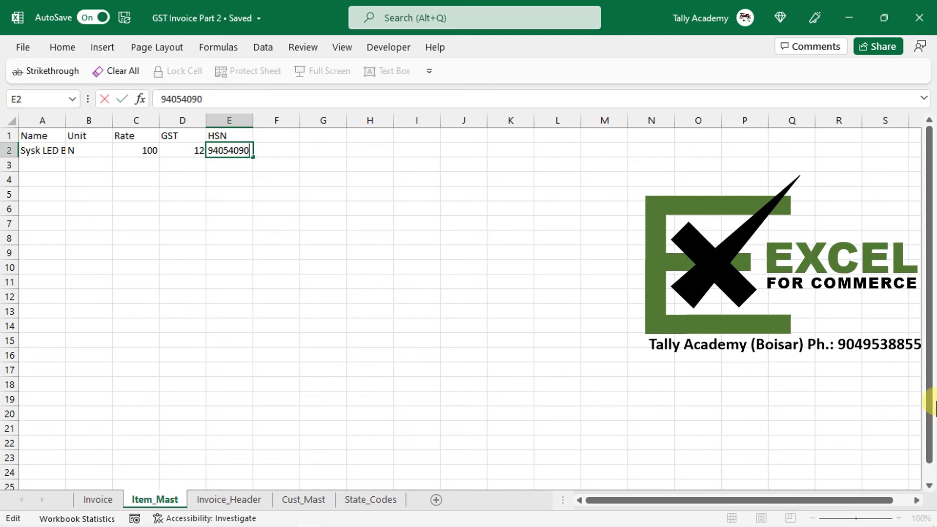
key(Return)
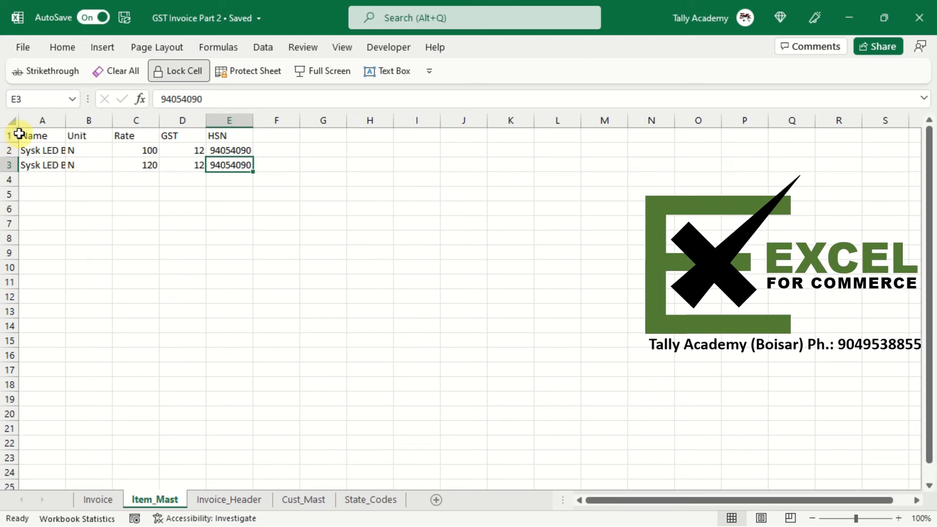
click(10, 121)
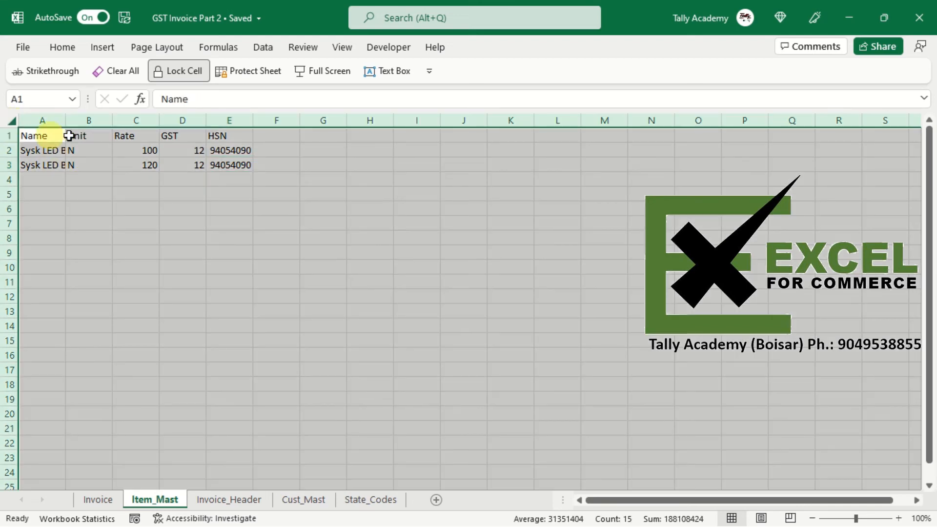
double_click(65, 121)
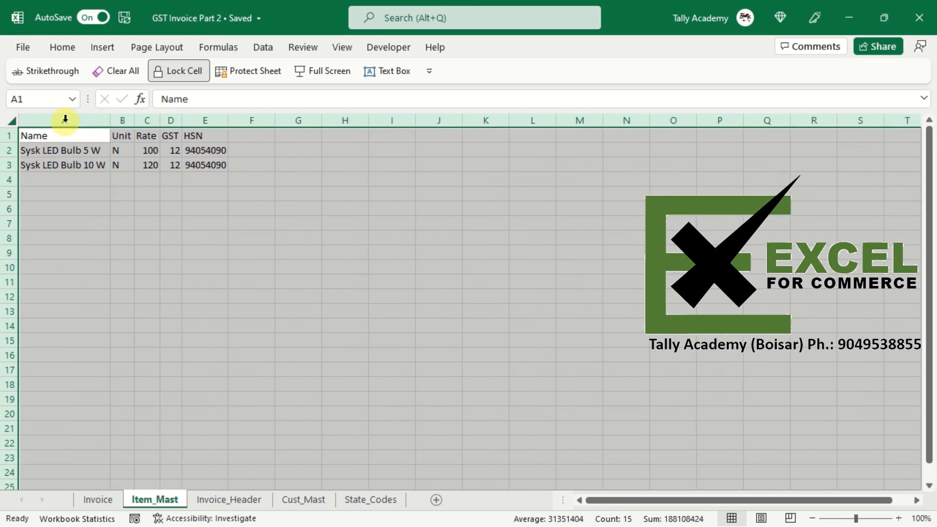
- Convert the item data range A1:E3 into an Excel table with headers
click(71, 154)
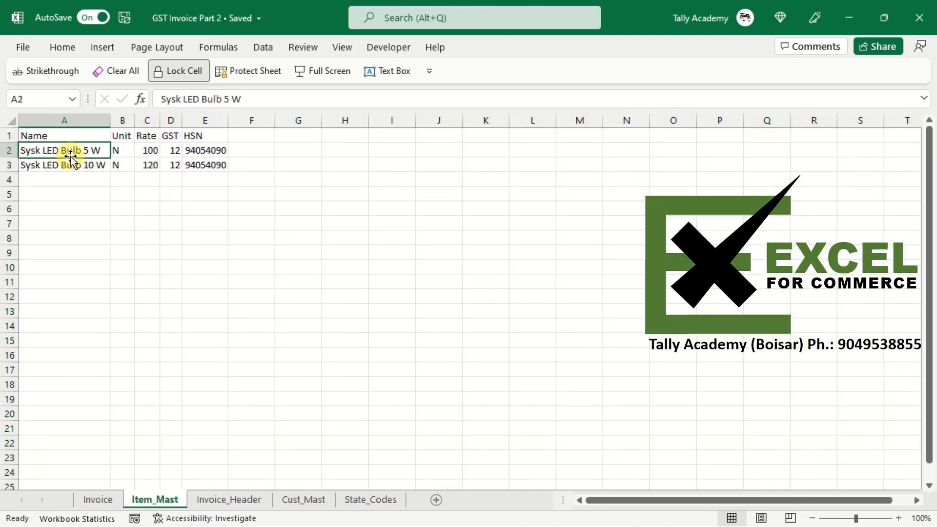
click(104, 46)
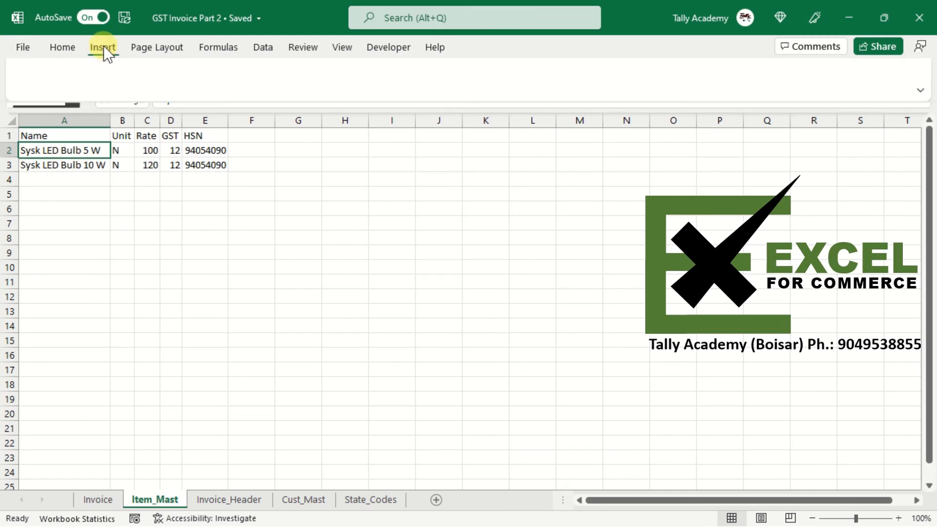
click(124, 86)
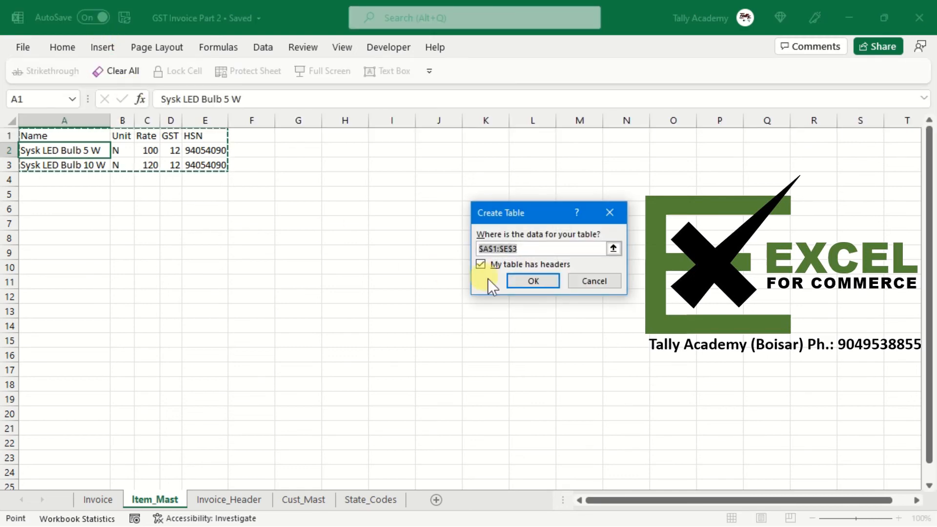
click(535, 279)
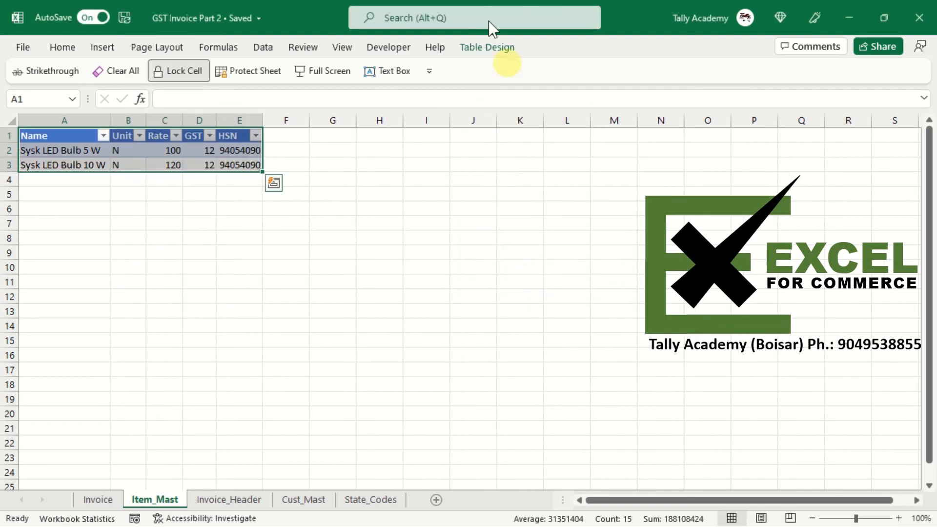
- Rename the new table Item_Mast
click(473, 47)
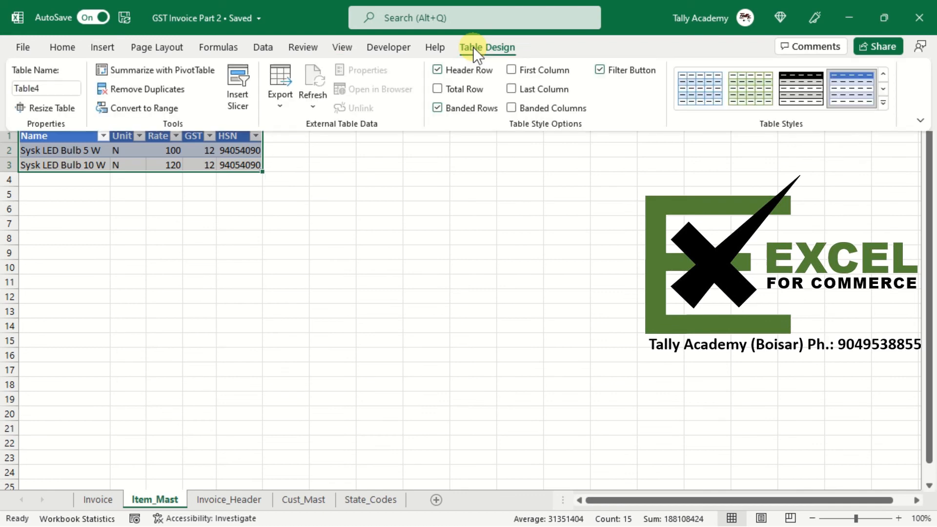
click(52, 89)
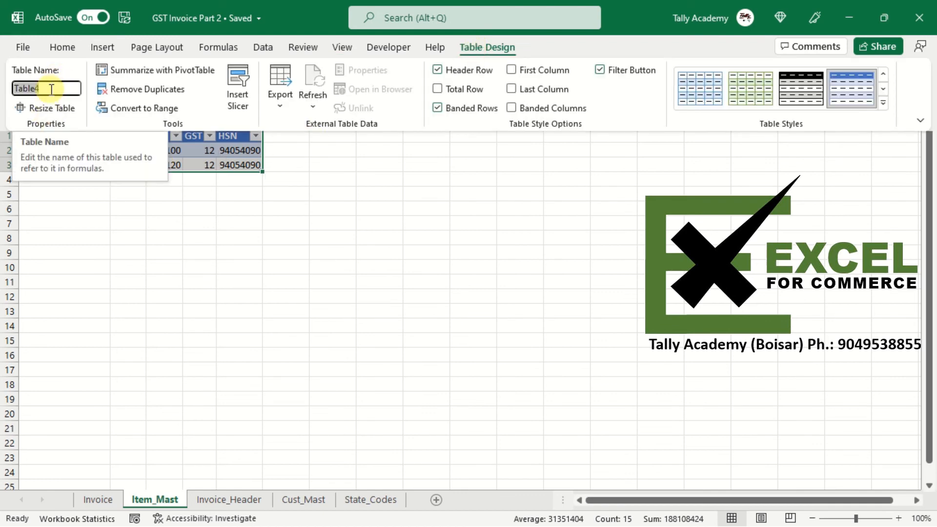
key(BackSpace)
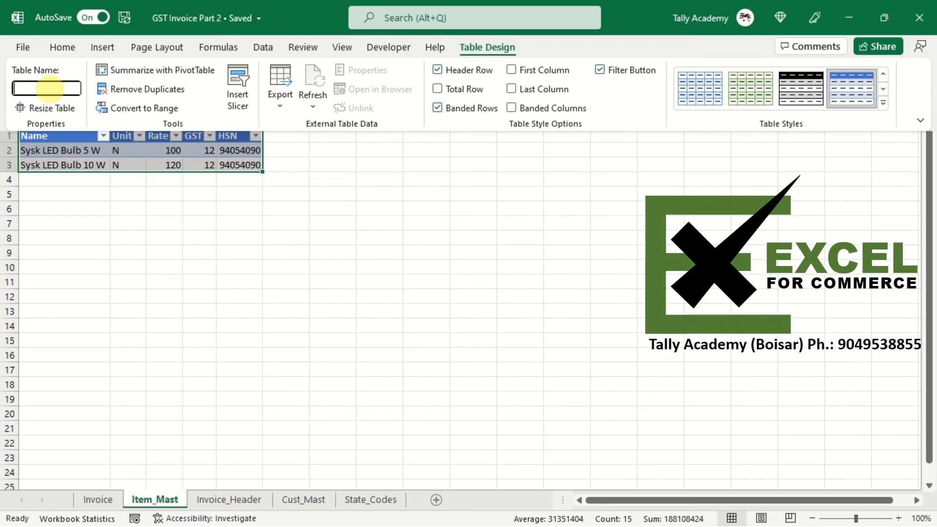
text(Item_Mast)
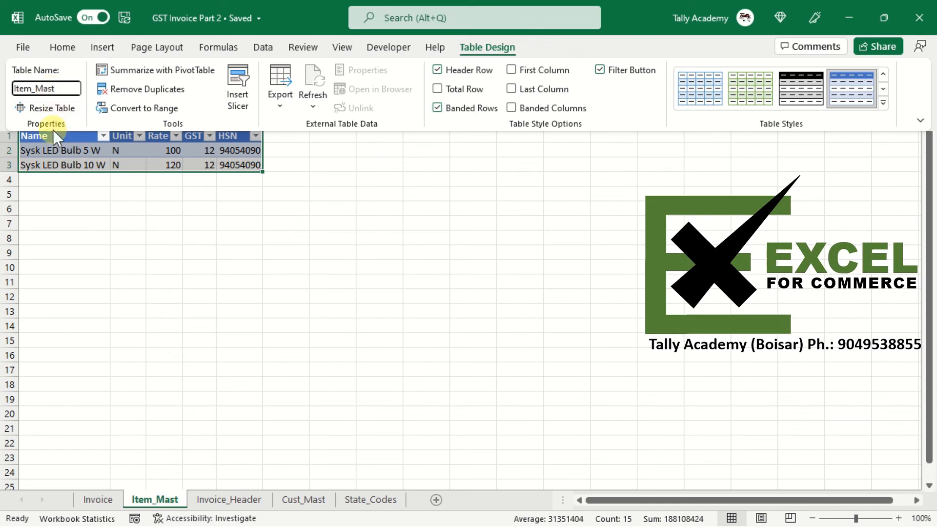
key(Return)
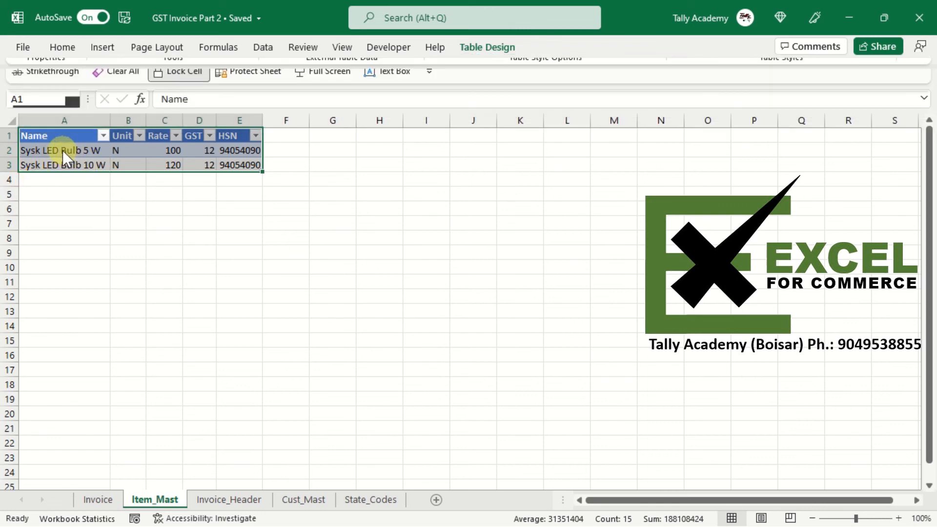
- Define the item names in A2:A3 as a named range called Item_Name
click(62, 150)
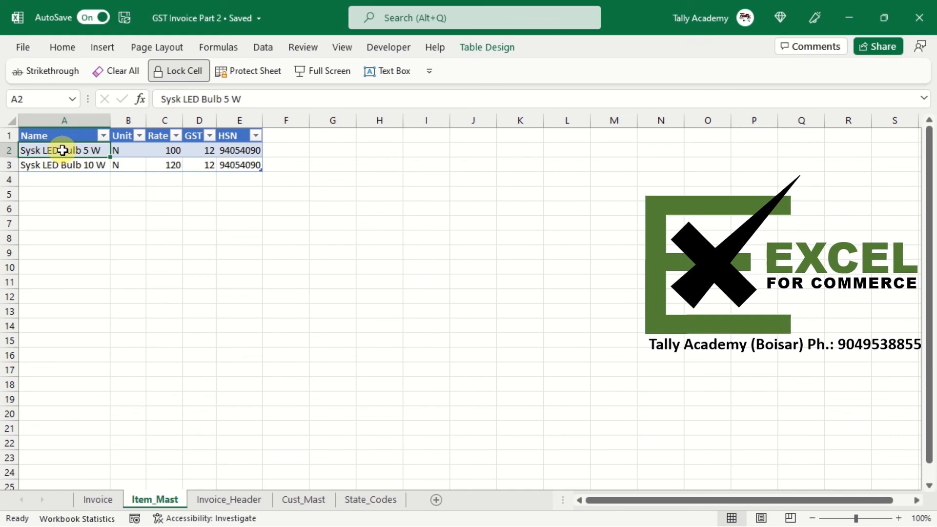
key(shift+Down)
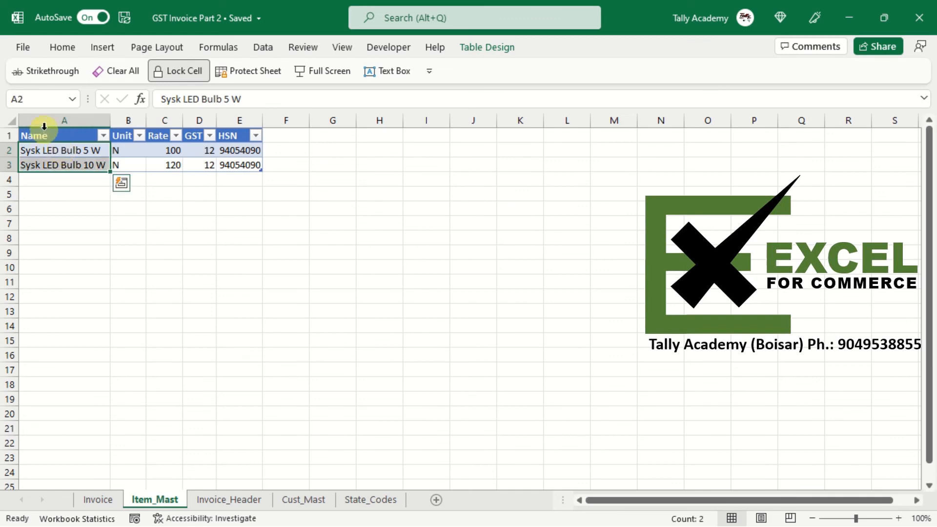
click(31, 98)
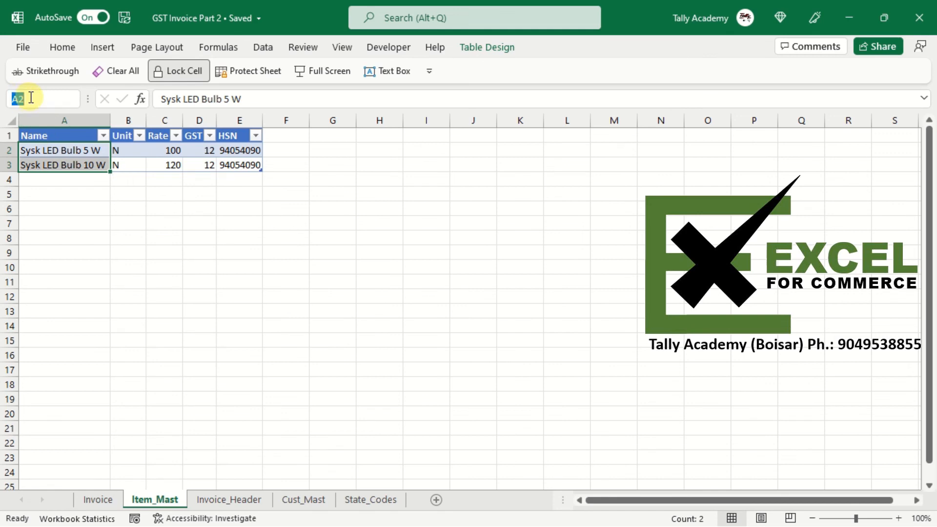
text(Item)
key(BackSpace)
key(BackSpace)
key(BackSpace)
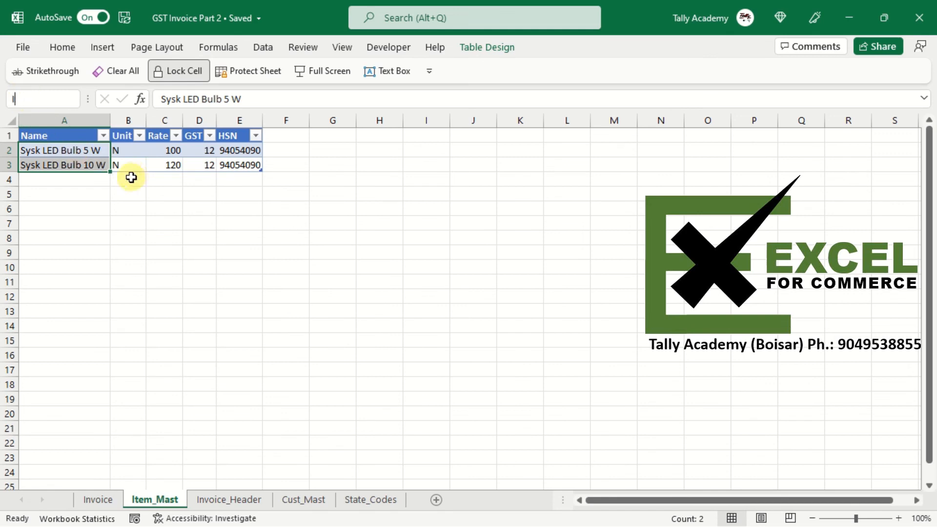
text(tem_Nm)
key(BackSpace)
text(ames)
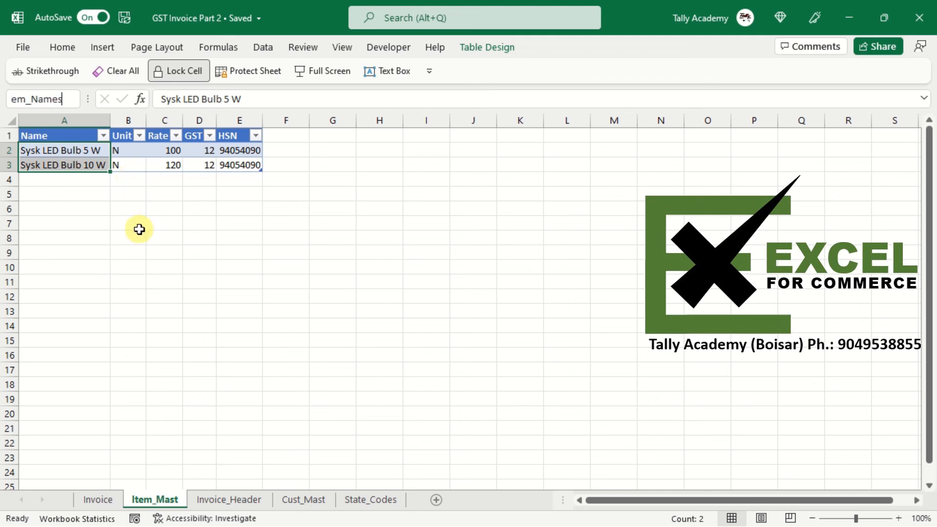
key(BackSpace)
key(Return)
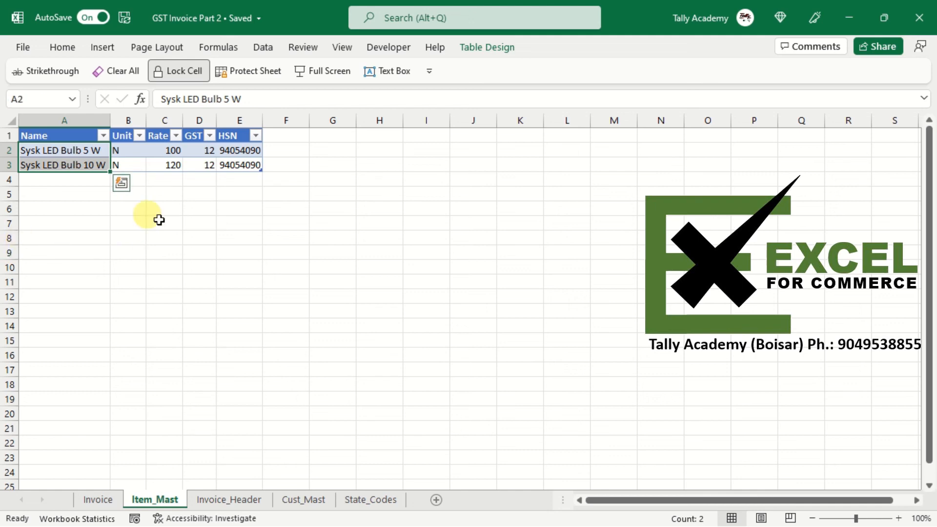
click(63, 180)
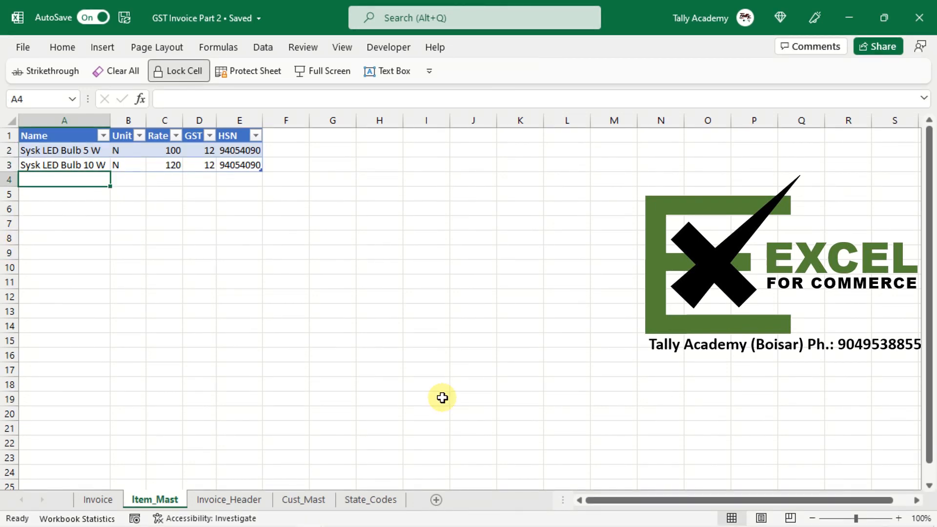